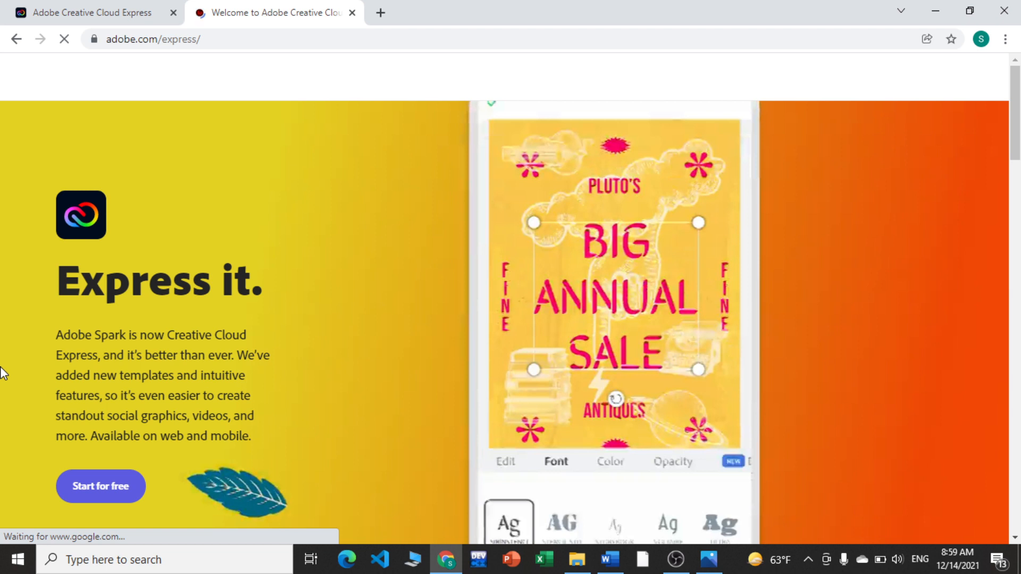
Start Creative Cloud Express for free and look through the recommended quick actions on its home page.
left_click(126, 494)
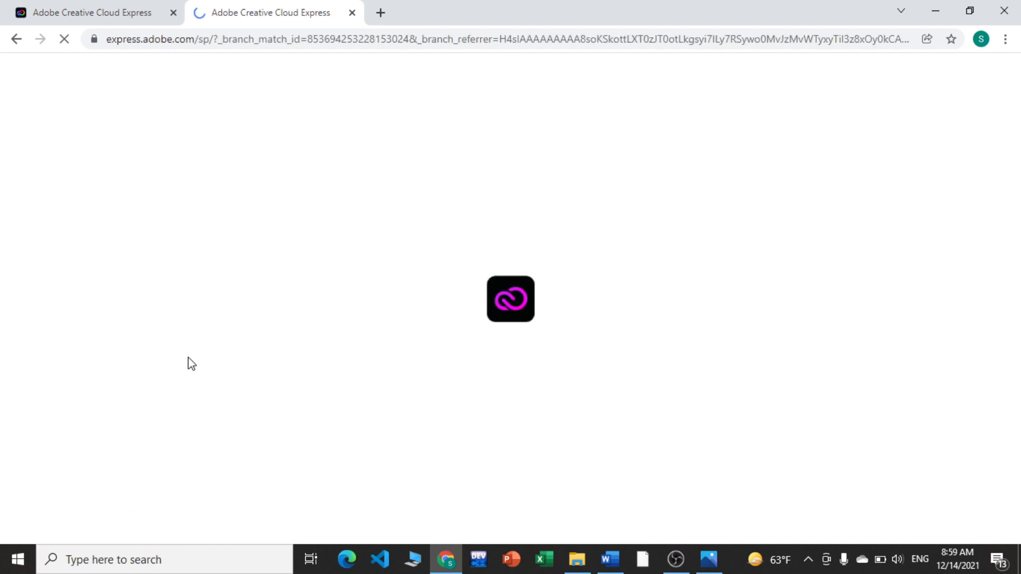
left_click(87, 14)
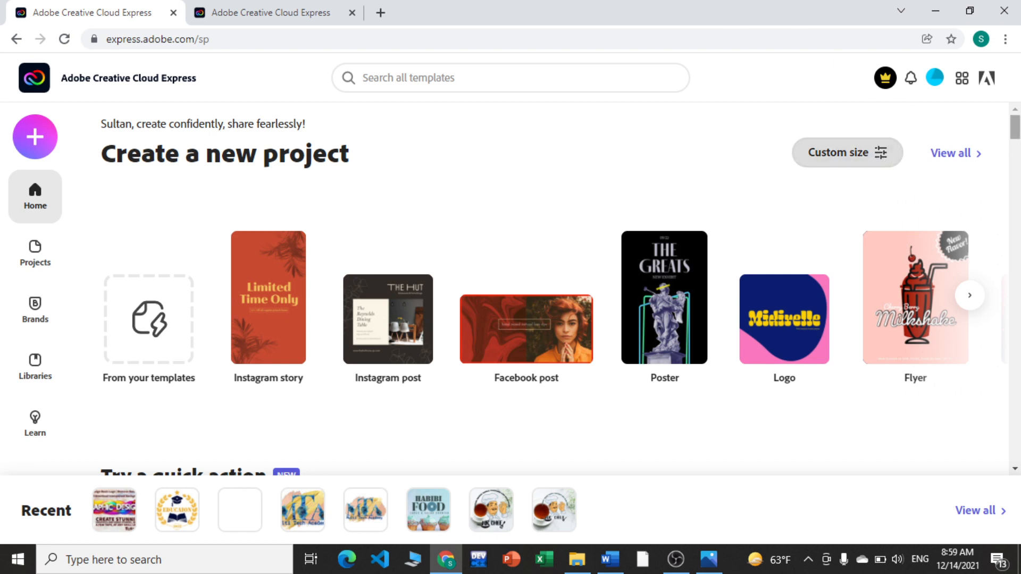
scroll(1017, 134, "down", 2)
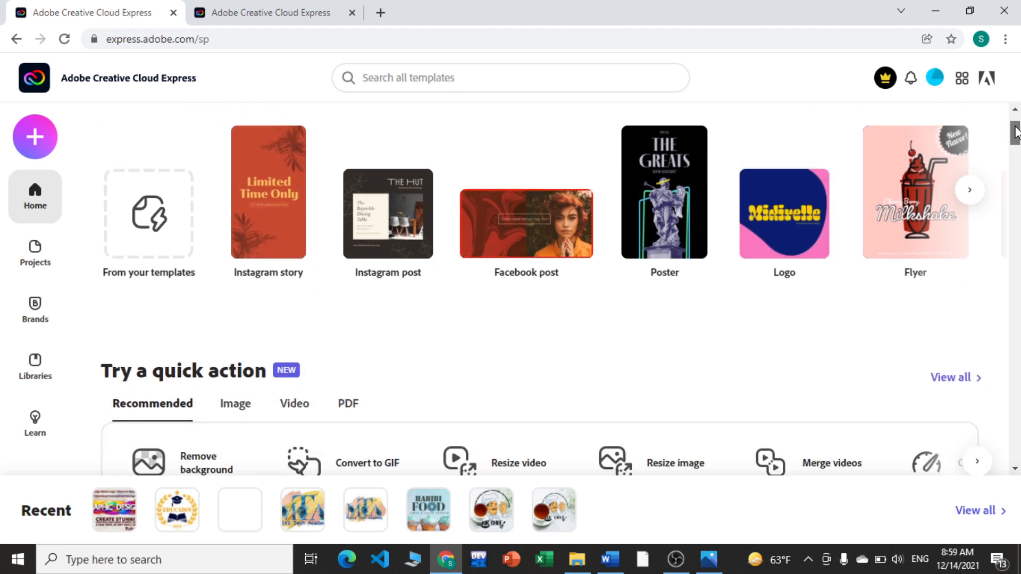
scroll(1017, 128, "down", 4)
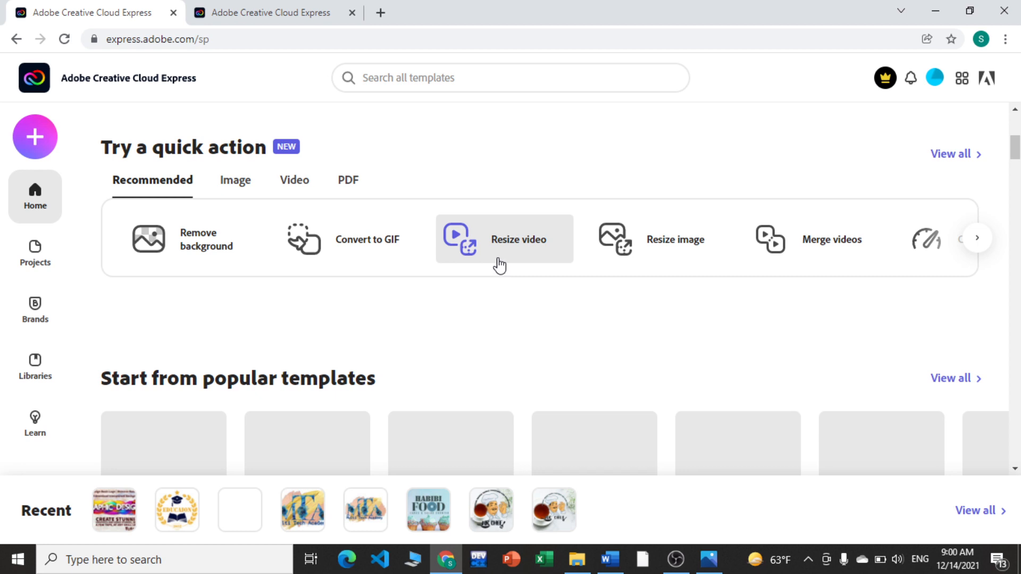
left_click(977, 242)
left_click(977, 242)
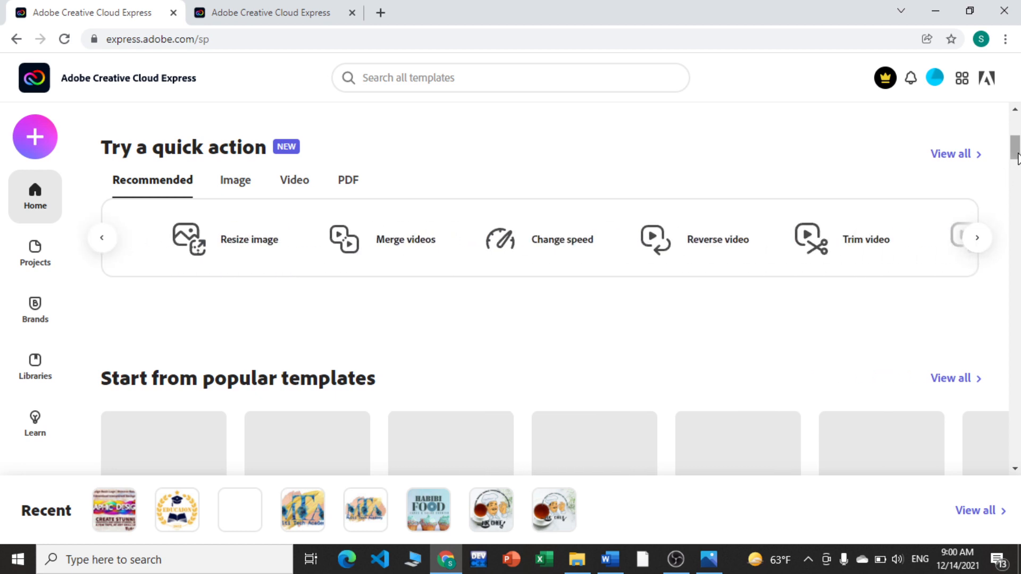
Look through the home page's template categories, from popular templates, Instagram stories, posters and logos down to resumes and the latest tutorials.
left_click_drag(1017, 154, 1015, 169)
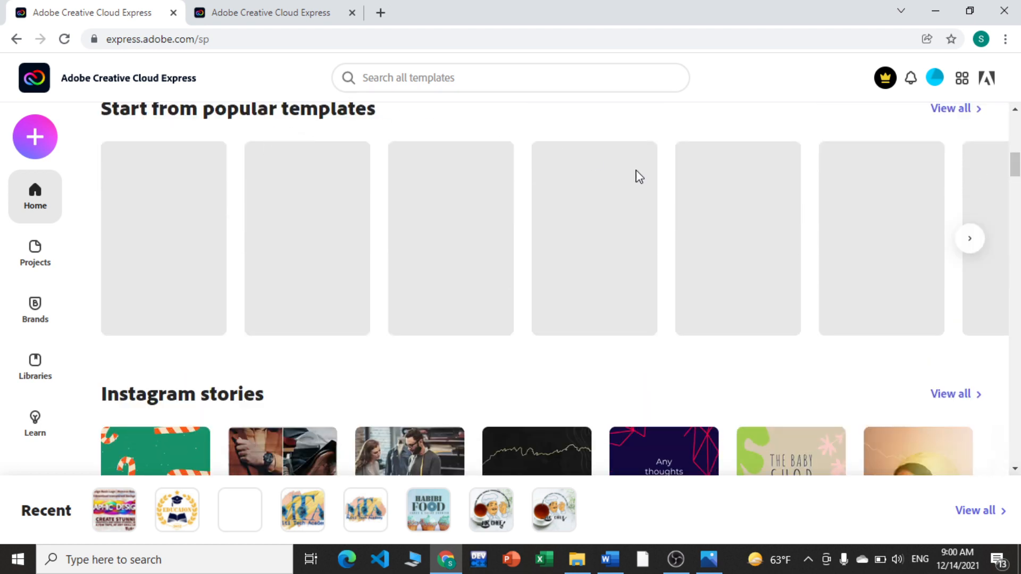
left_click(971, 242)
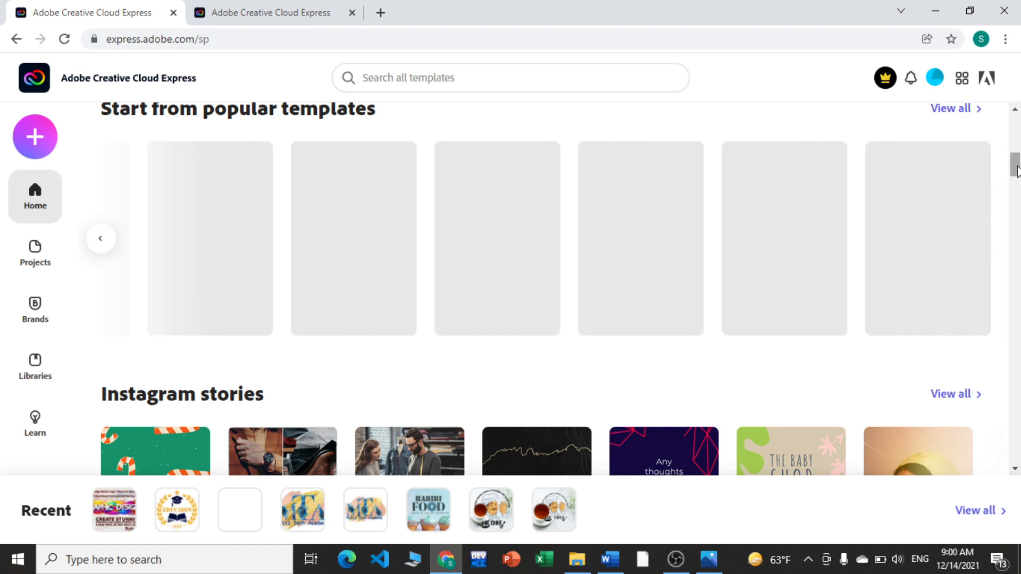
left_click_drag(1015, 173, 1019, 194)
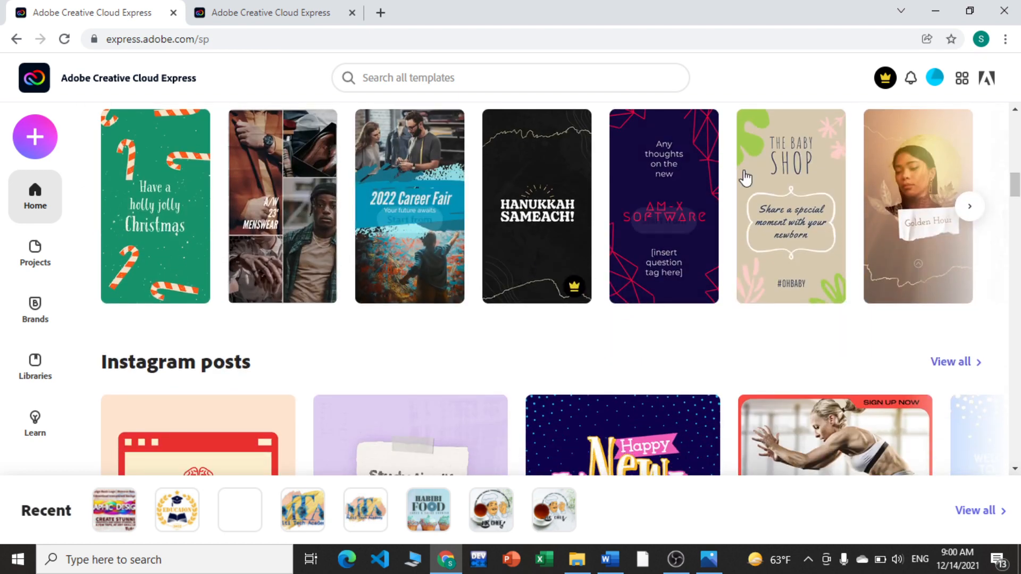
mouse_move(794, 195)
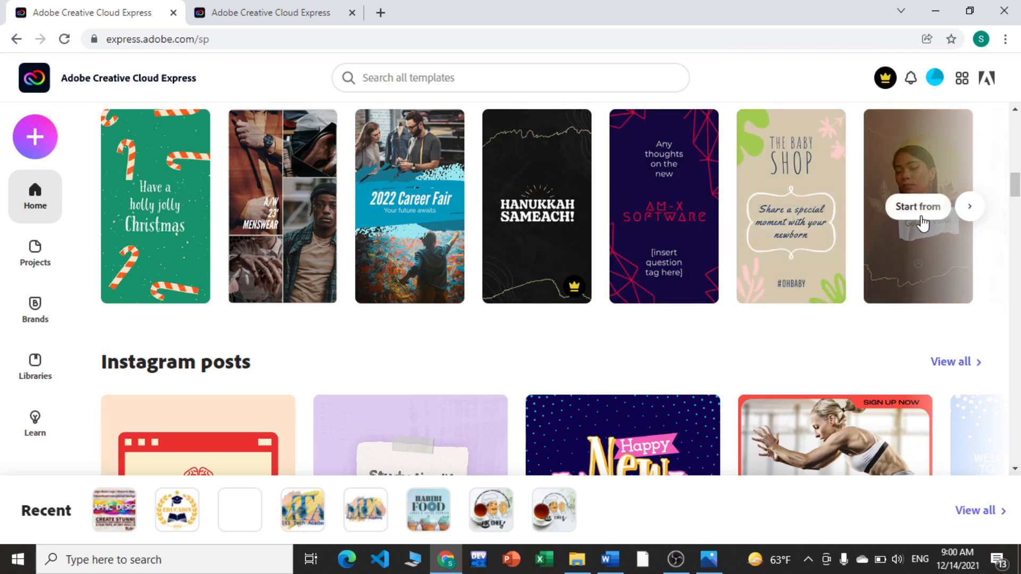
left_click_drag(1015, 198, 1014, 259)
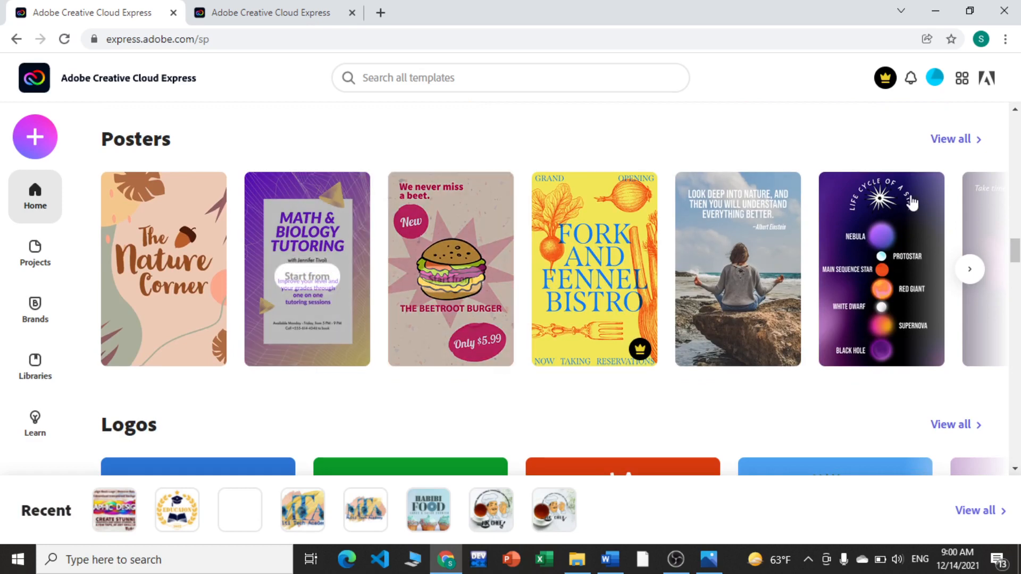
left_click_drag(1016, 258, 1017, 276)
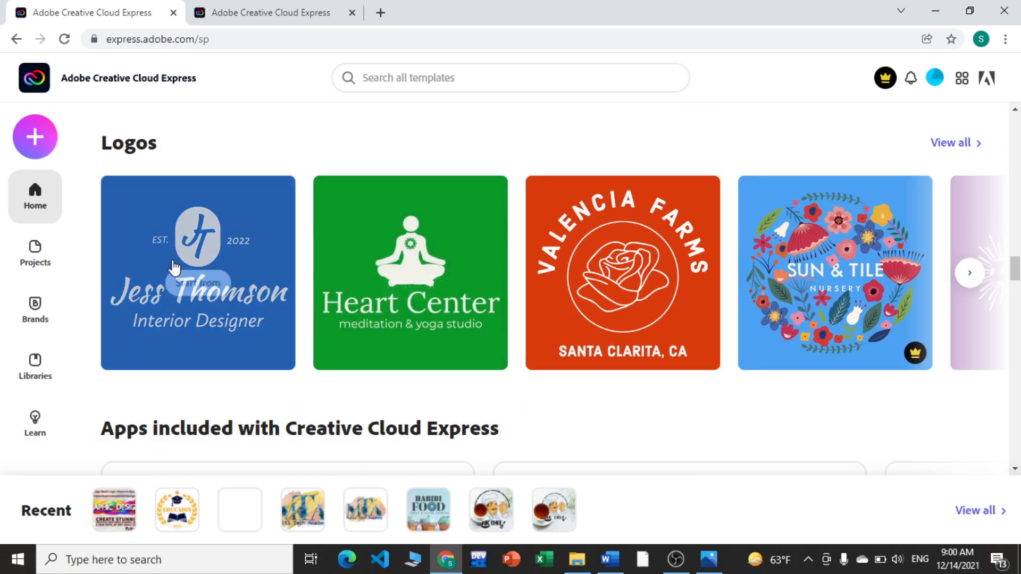
left_click(968, 273)
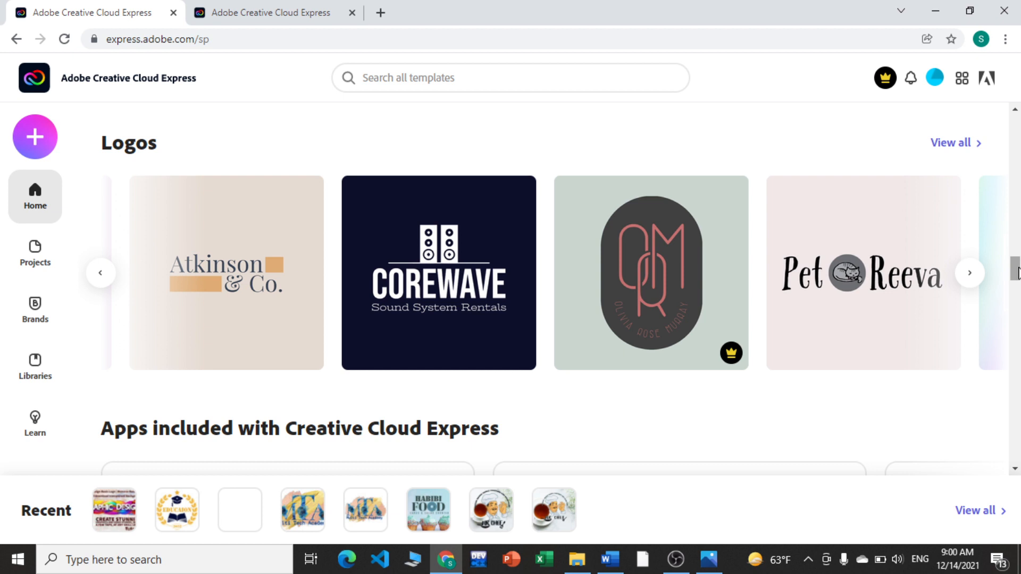
left_click_drag(1017, 273, 1017, 290)
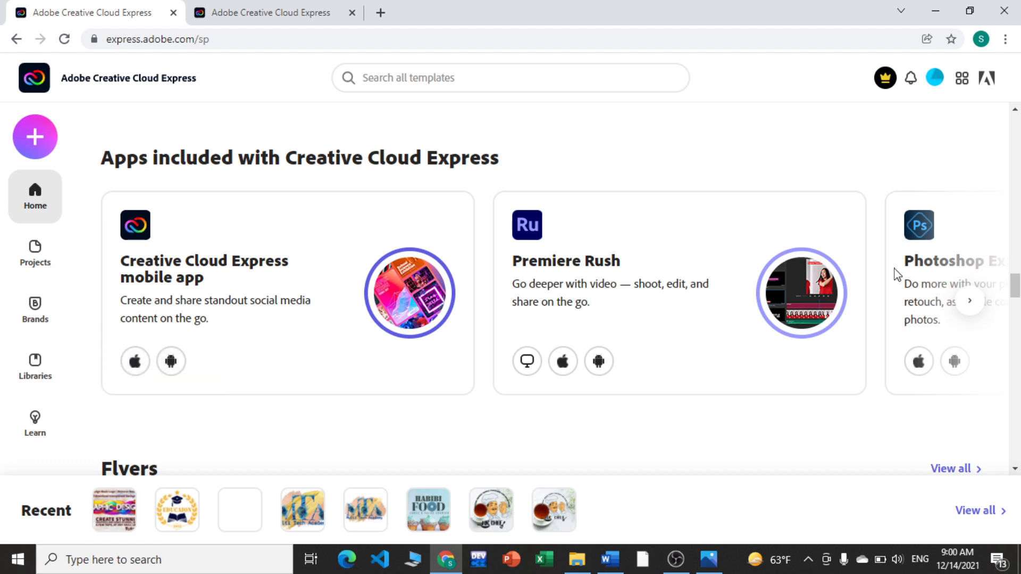
scroll(1016, 298, "up", 5)
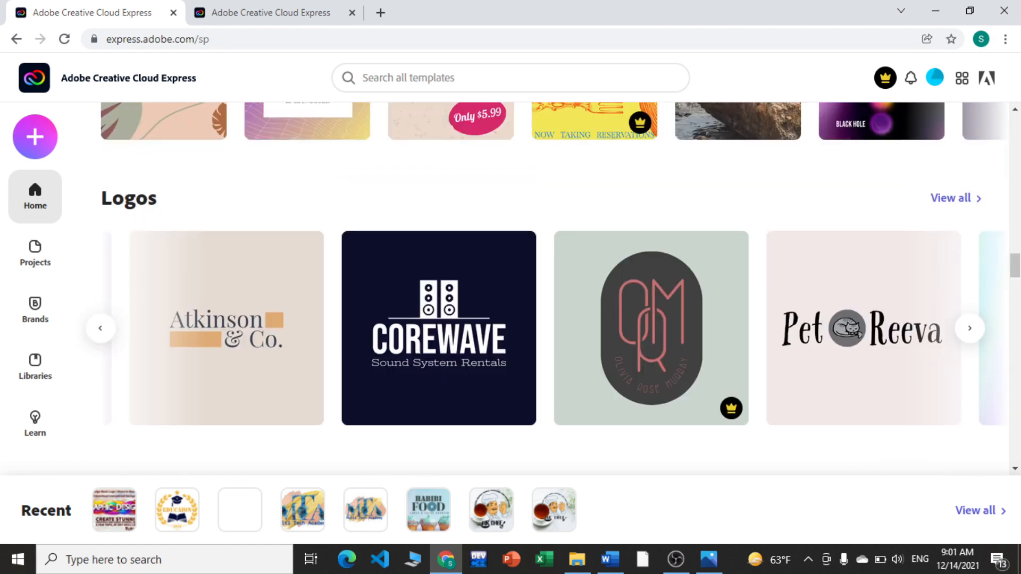
left_click_drag(1015, 278, 1019, 393)
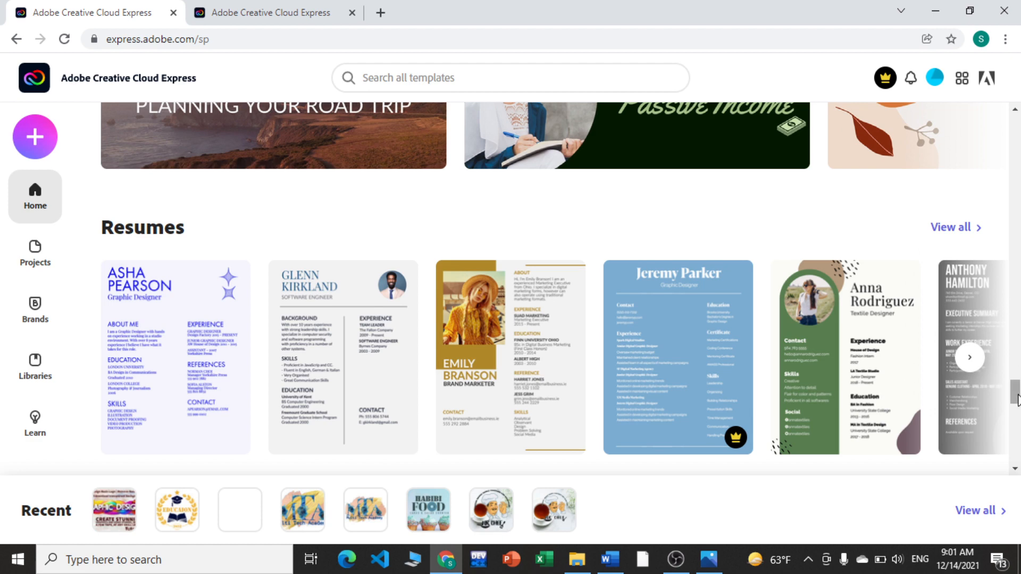
left_click_drag(1015, 394, 1017, 456)
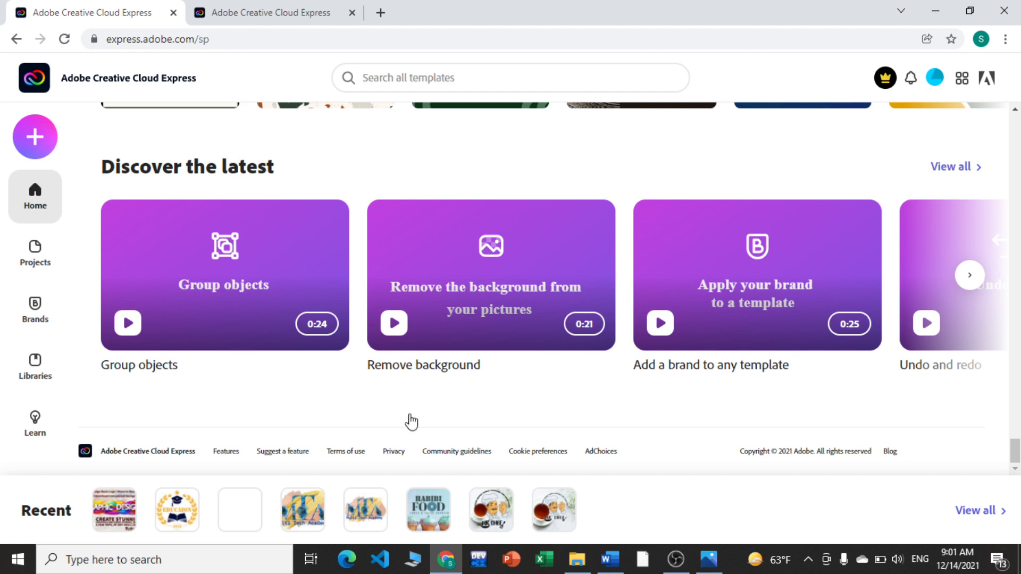
Start a new project with a custom size and check the width, height and unit options.
left_click(37, 276)
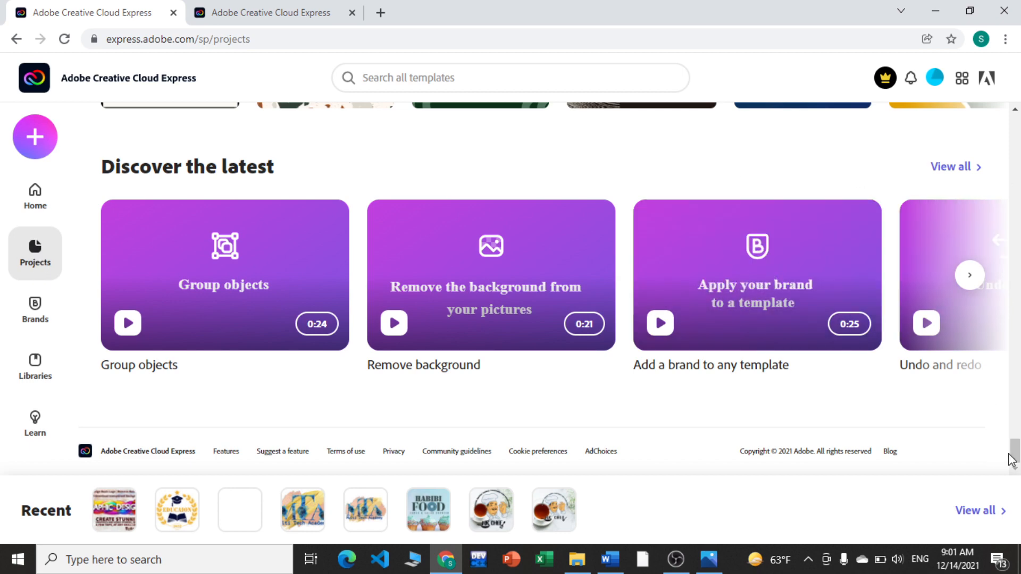
left_click_drag(1014, 454, 1017, 132)
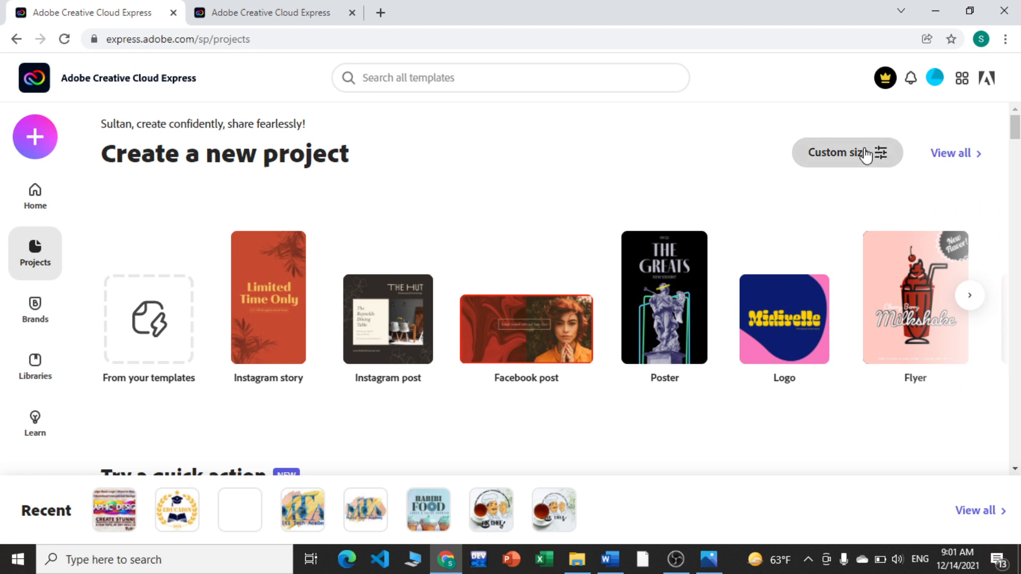
left_click(838, 166)
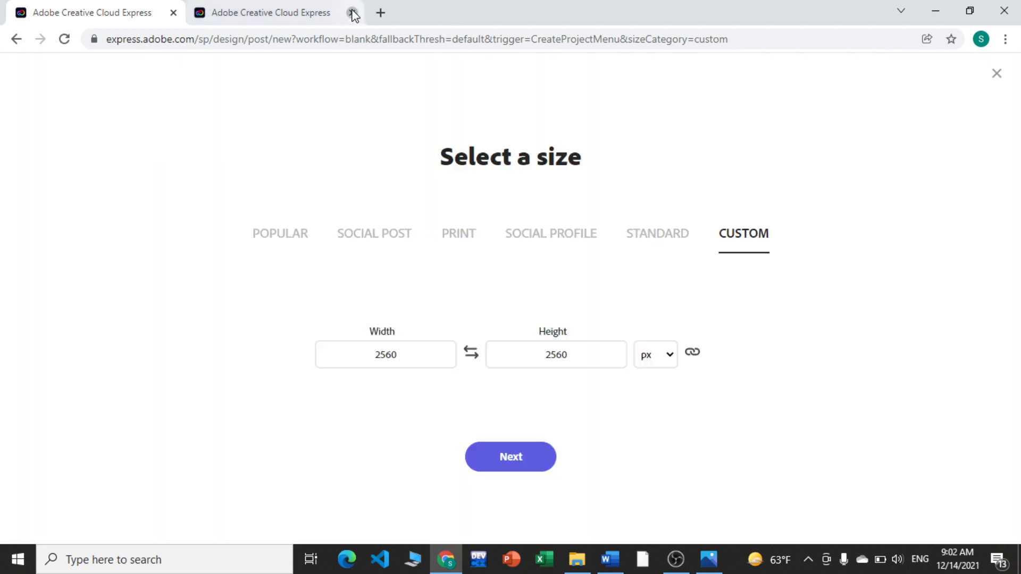
left_click(352, 13)
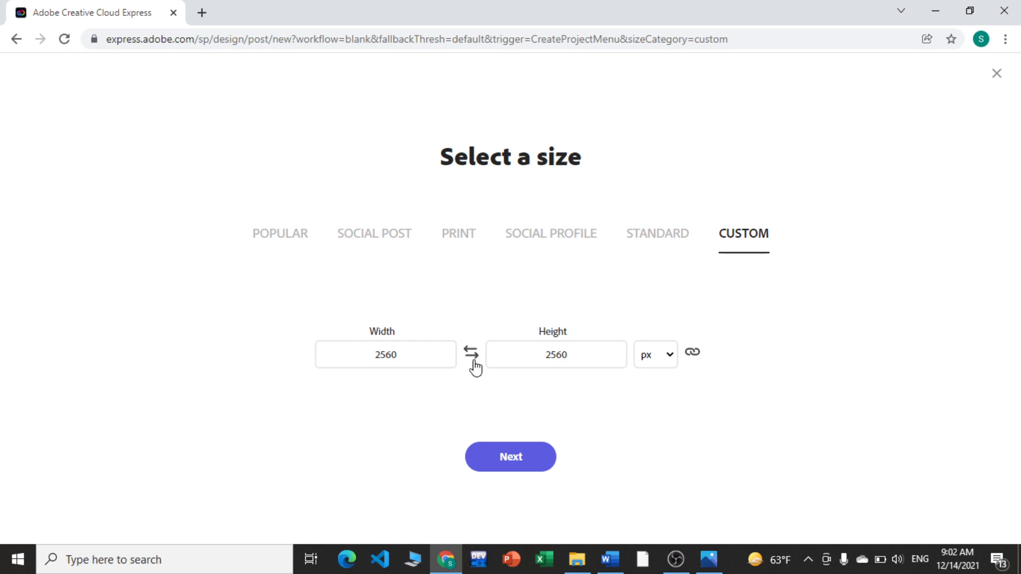
left_click(409, 360)
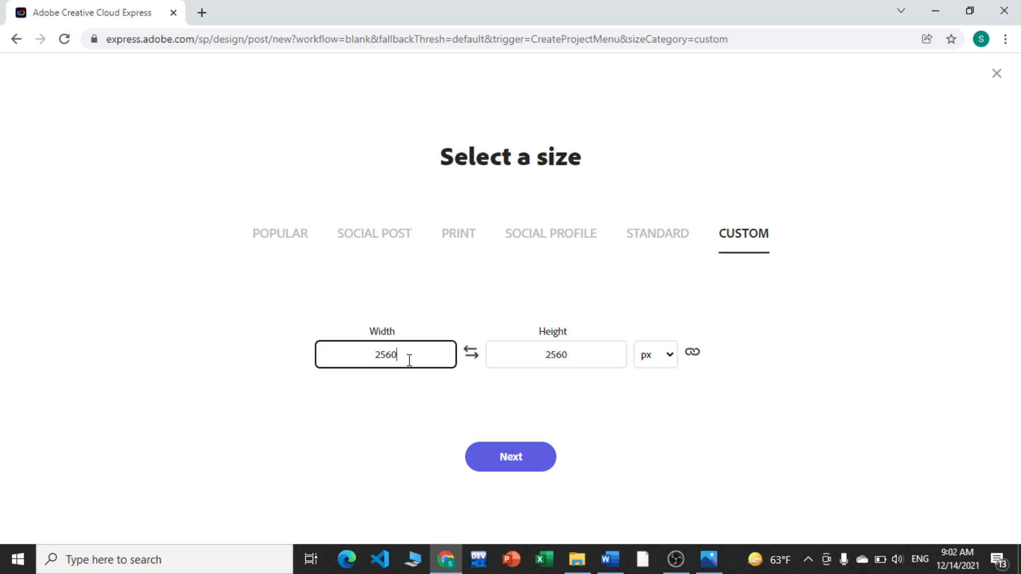
left_click(670, 358)
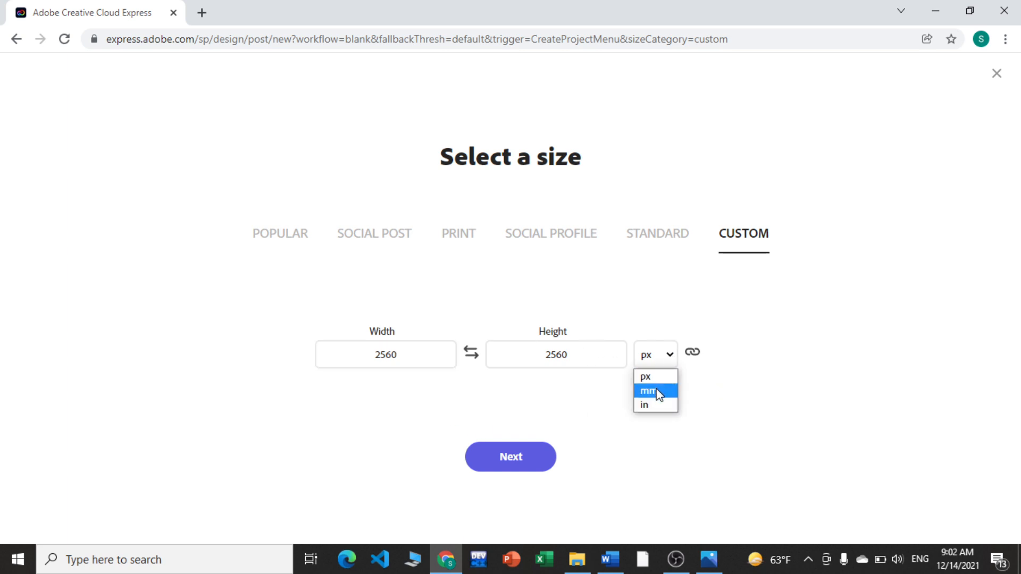
Create a blank square project from the popular sizes, clearing the templates list and the introductory tip from the editor.
left_click(270, 242)
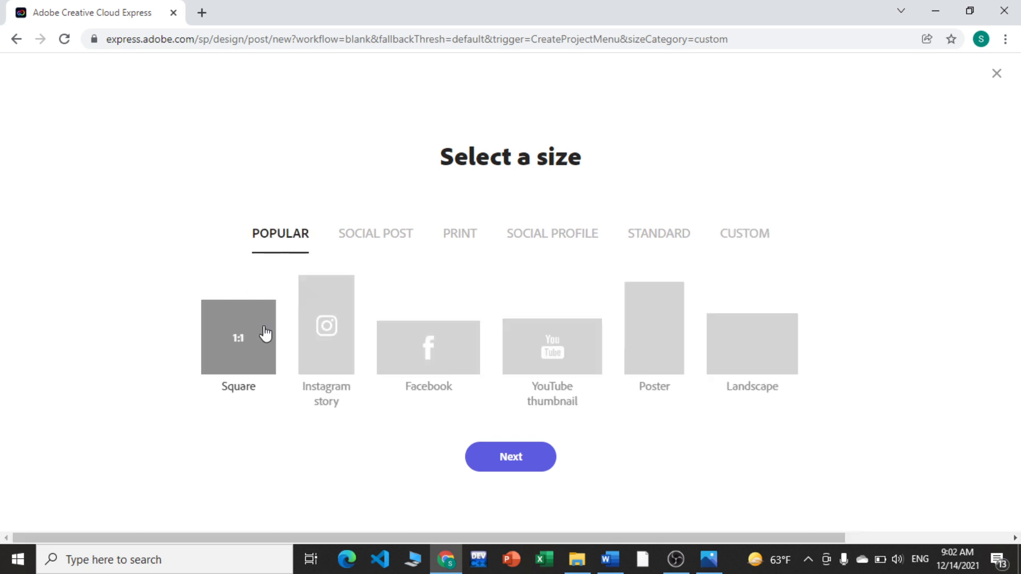
left_click(500, 462)
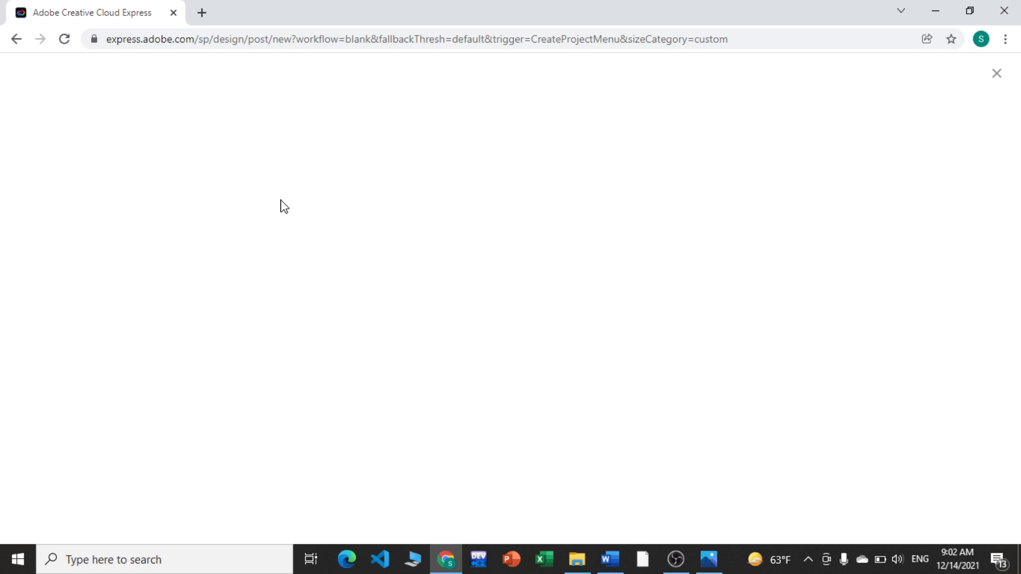
left_click(427, 34)
left_click(158, 127)
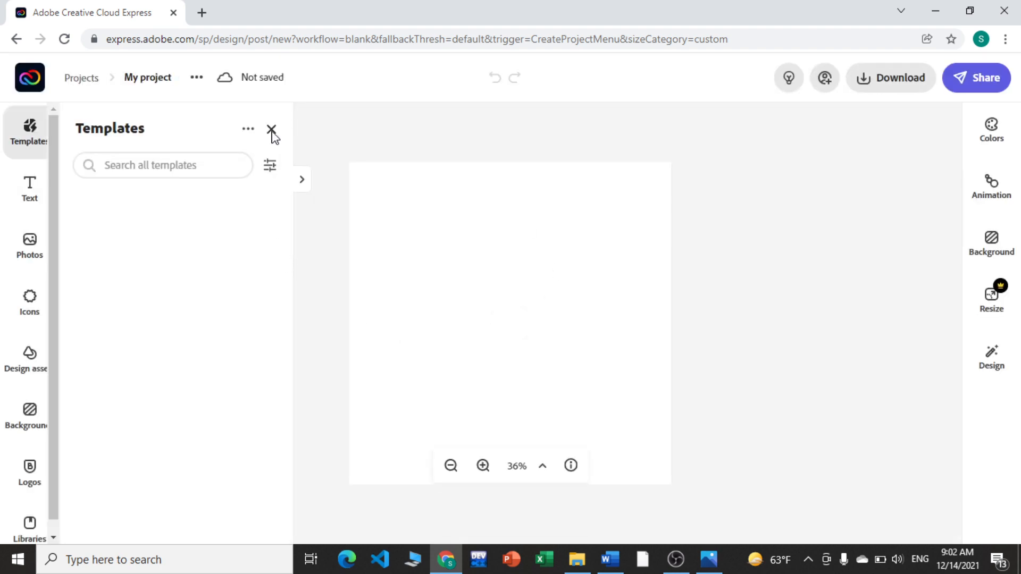
left_click(271, 131)
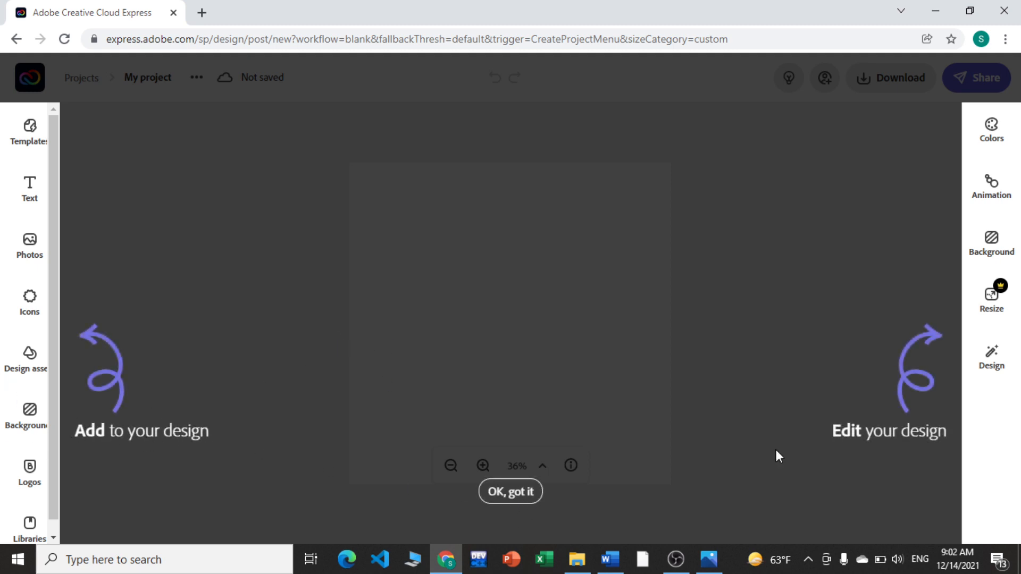
left_click(510, 498)
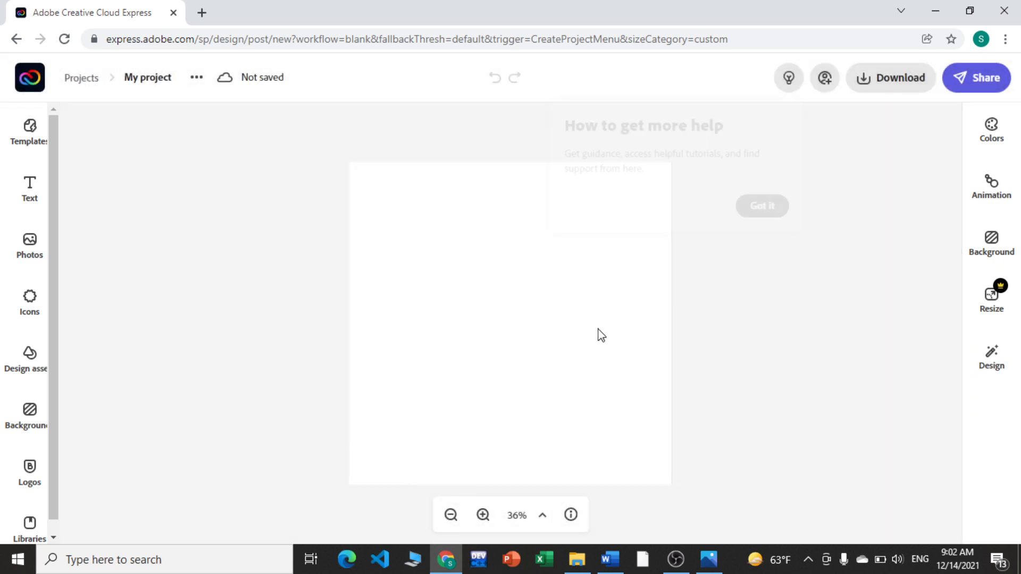
Set the canvas background to the pale cream colour #F5E9BE from the current palette.
left_click(602, 338)
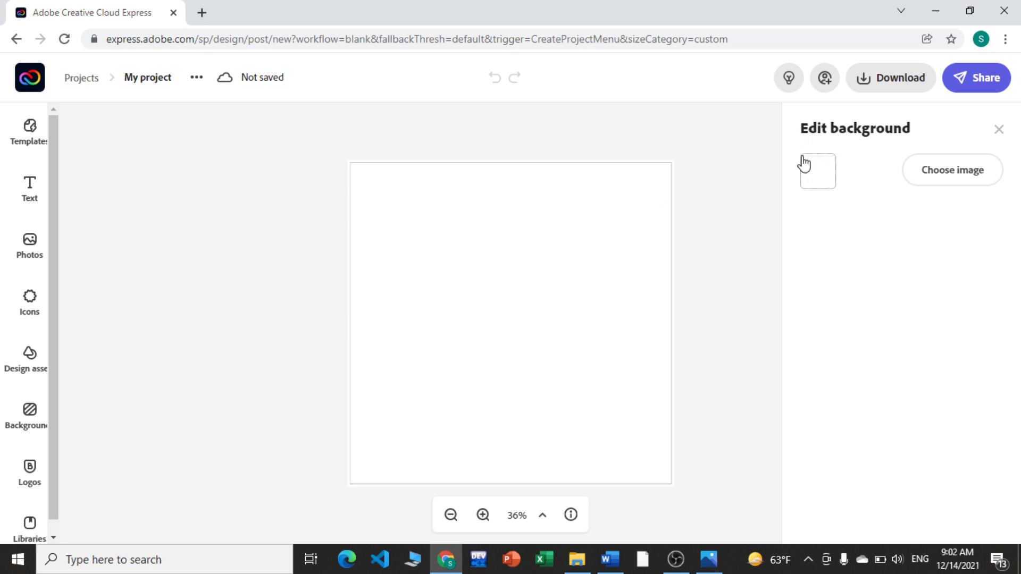
left_click(823, 177)
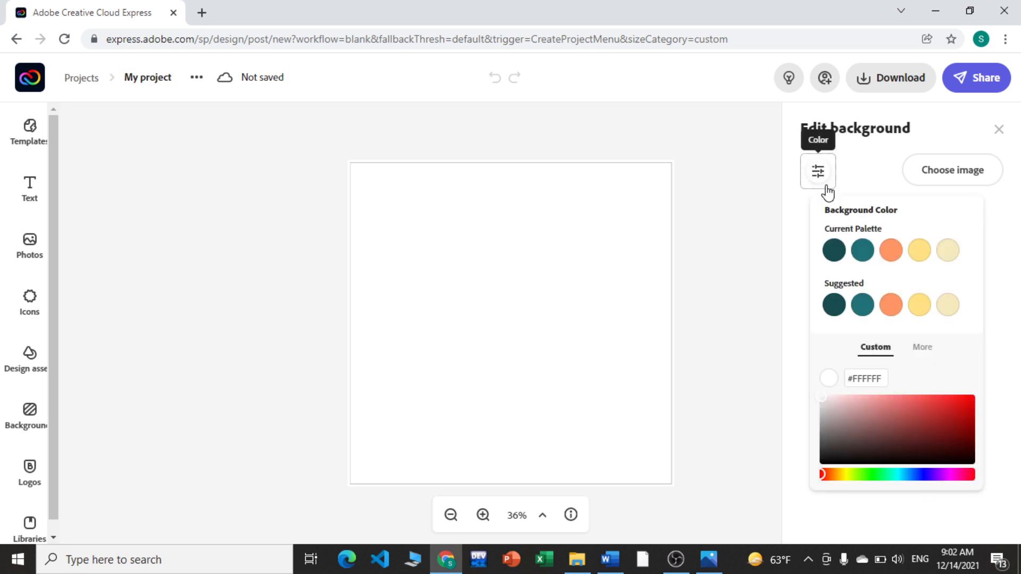
left_click(948, 252)
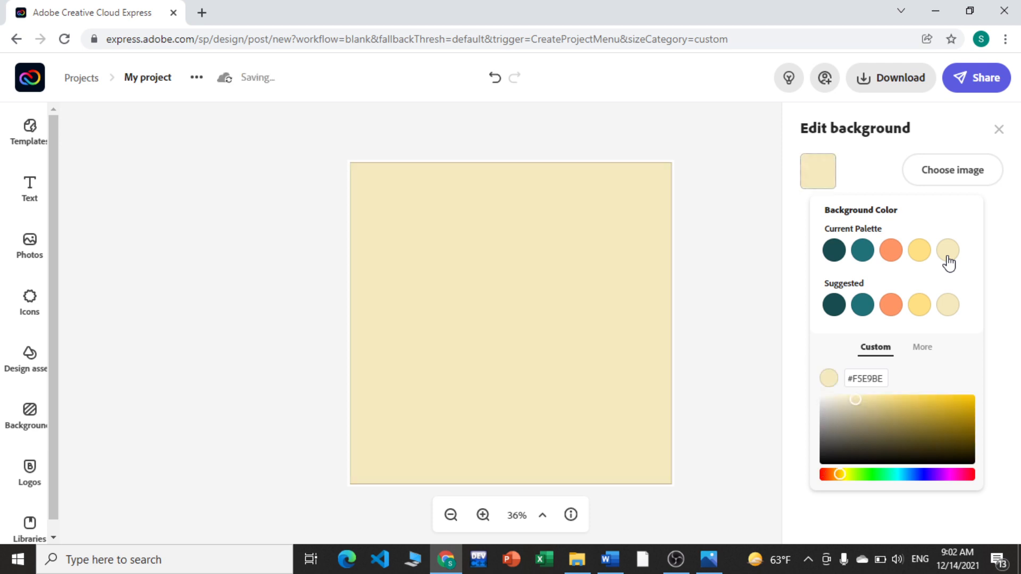
left_click(202, 346)
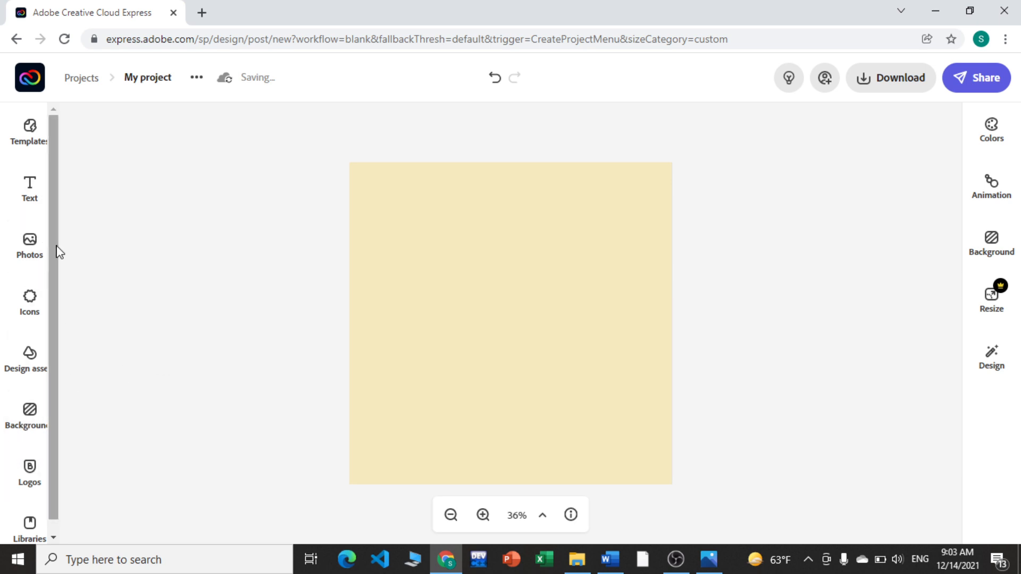
Add a text box to the canvas and replace its placeholder with "Chef".
left_click(31, 197)
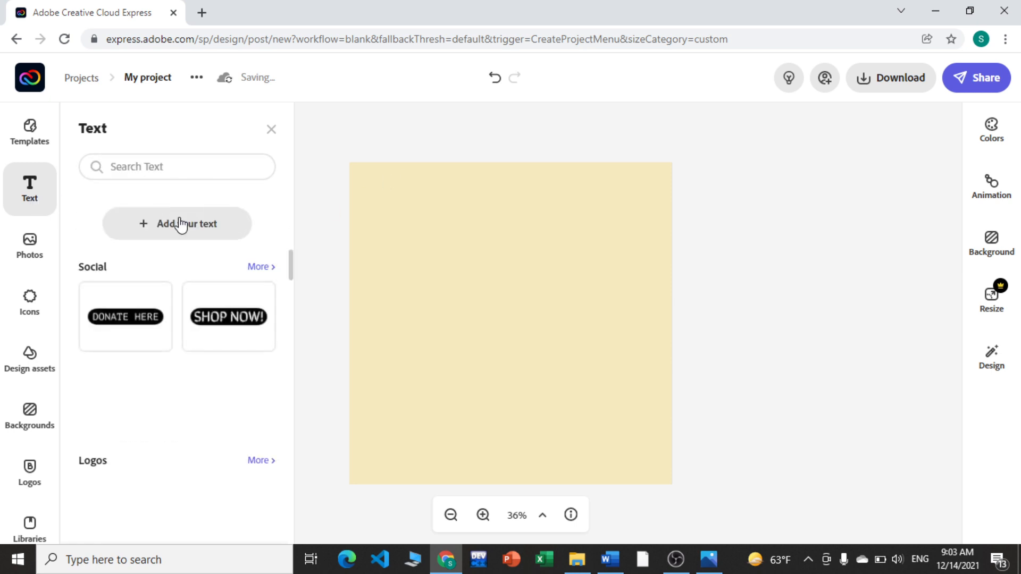
left_click(184, 229)
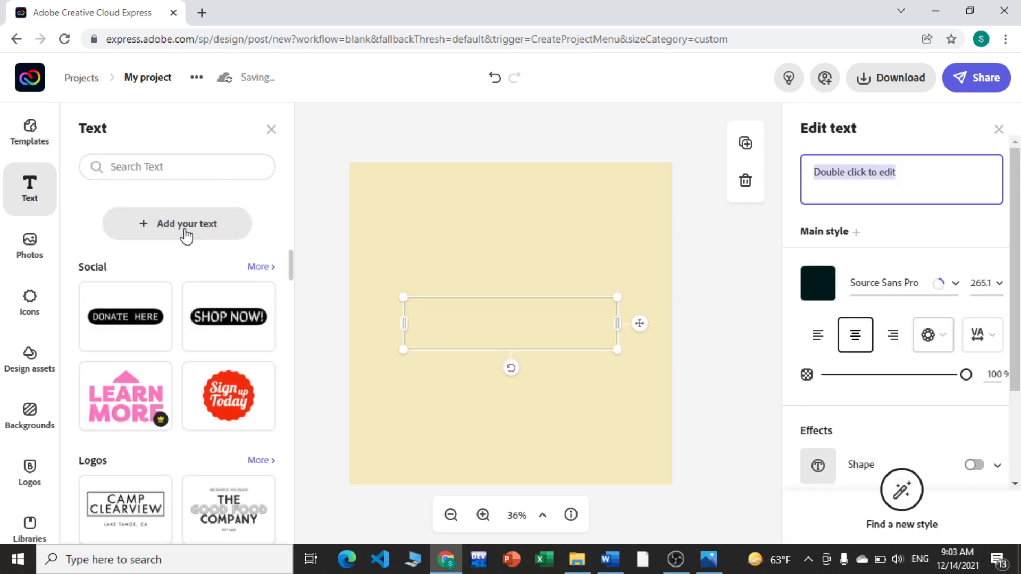
left_click(926, 169)
key("BackSpace")
key("BackSpace")
key("BackSpace")
key("BackSpace")
key("BackSpace")
key("BackSpace")
key("BackSpace")
key("BackSpace")
key("BackSpace")
key("BackSpace")
key("BackSpace")
key("BackSpace")
key("BackSpace")
key("BackSpace")
key("BackSpace")
key("BackSpace")
key("BackSpace")
key("BackSpace")
key("BackSpace")
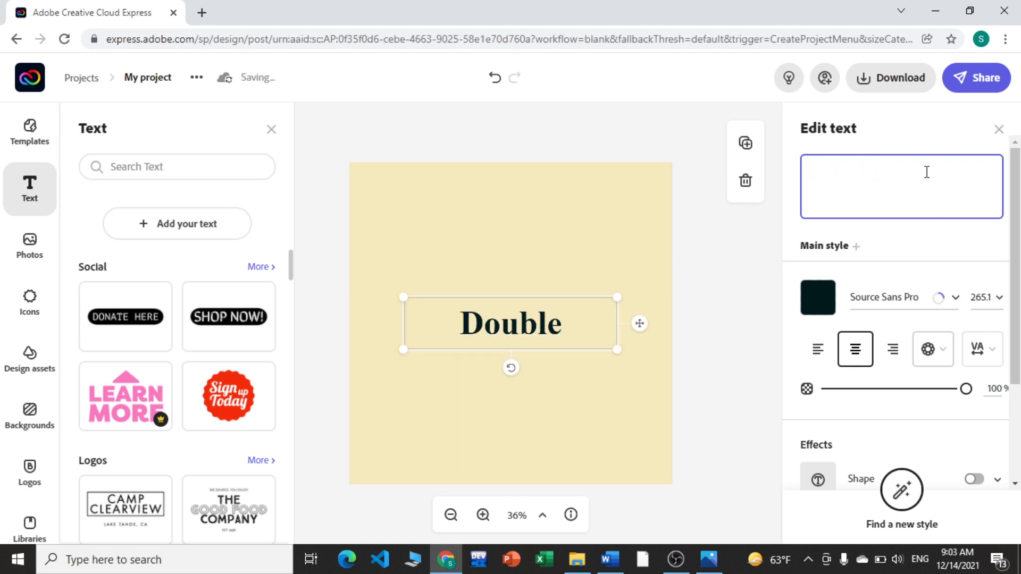
type("Ch")
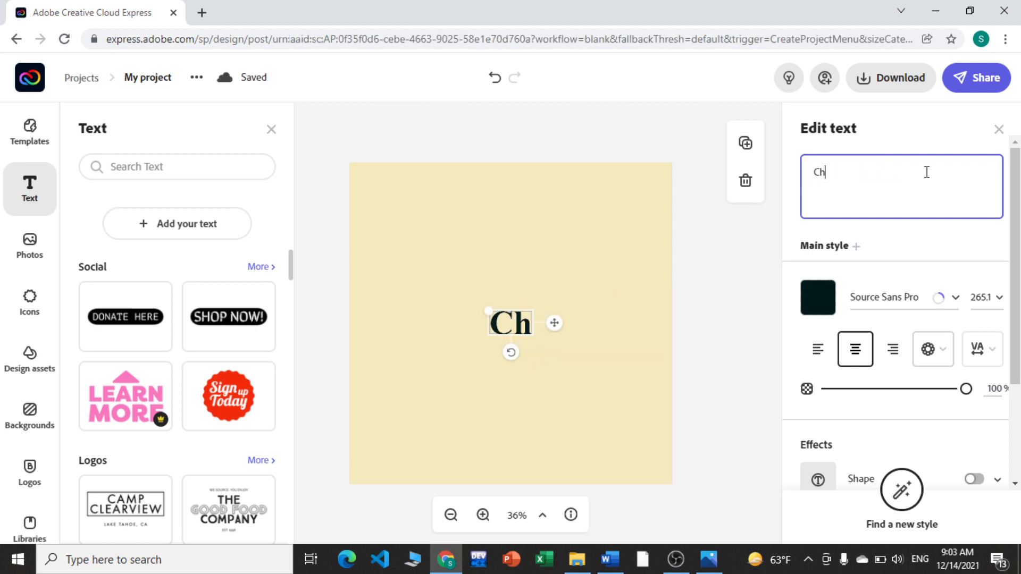
type("ef")
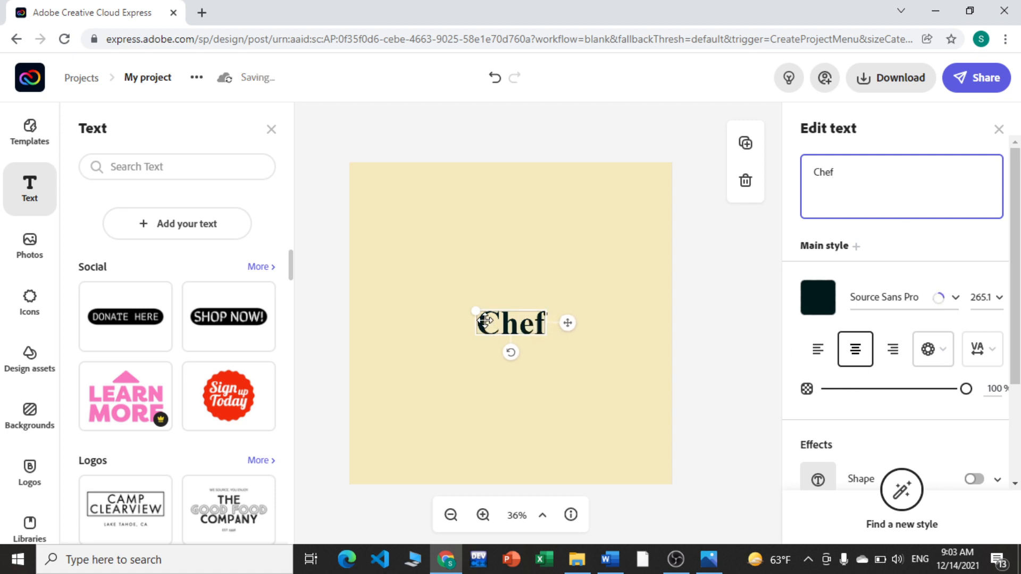
Enlarge the "Chef" text to nearly the full canvas width and shift it so it fits inside the square.
left_click_drag(475, 311, 365, 198)
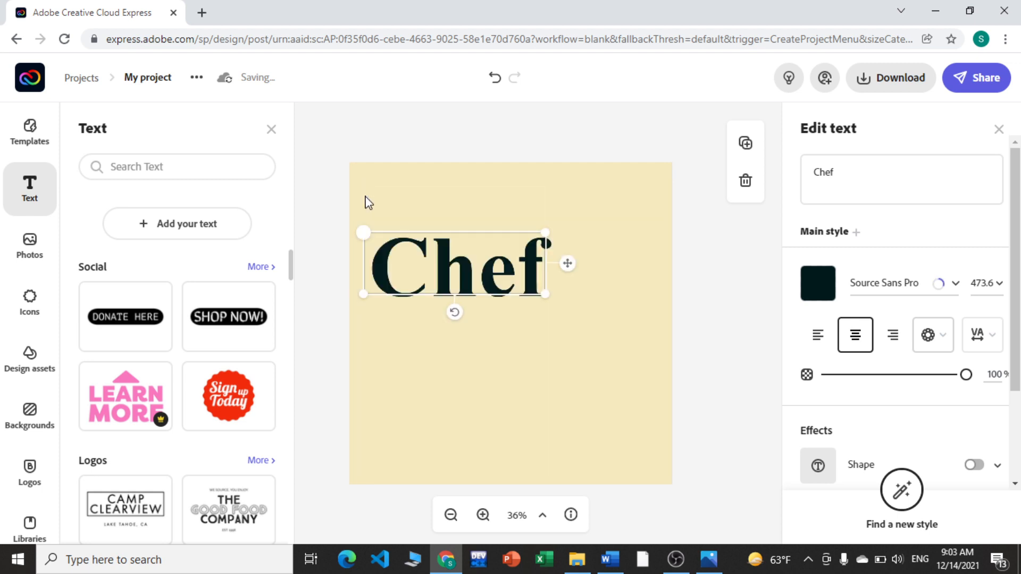
left_click_drag(545, 296, 671, 338)
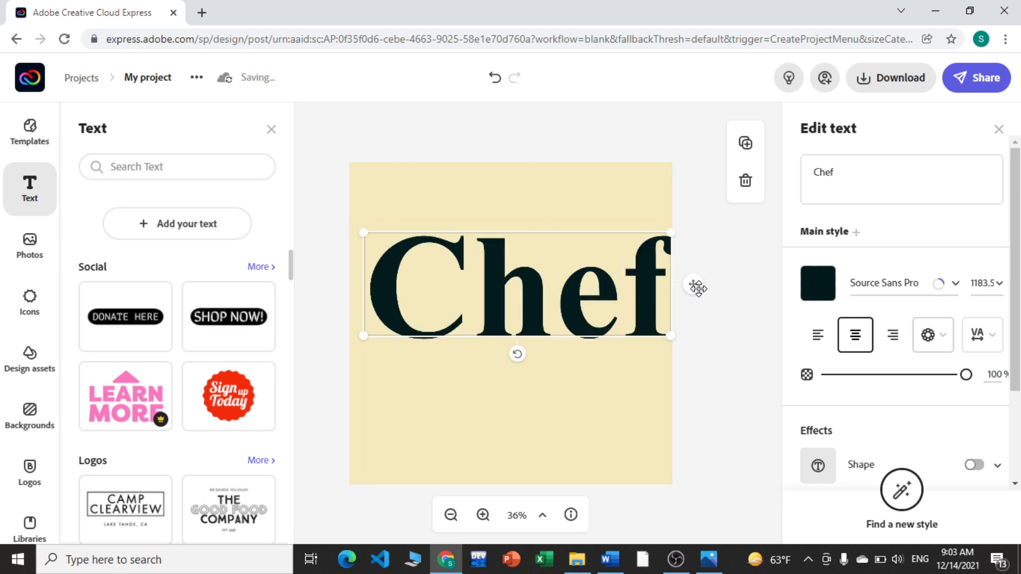
left_click_drag(694, 286, 681, 292)
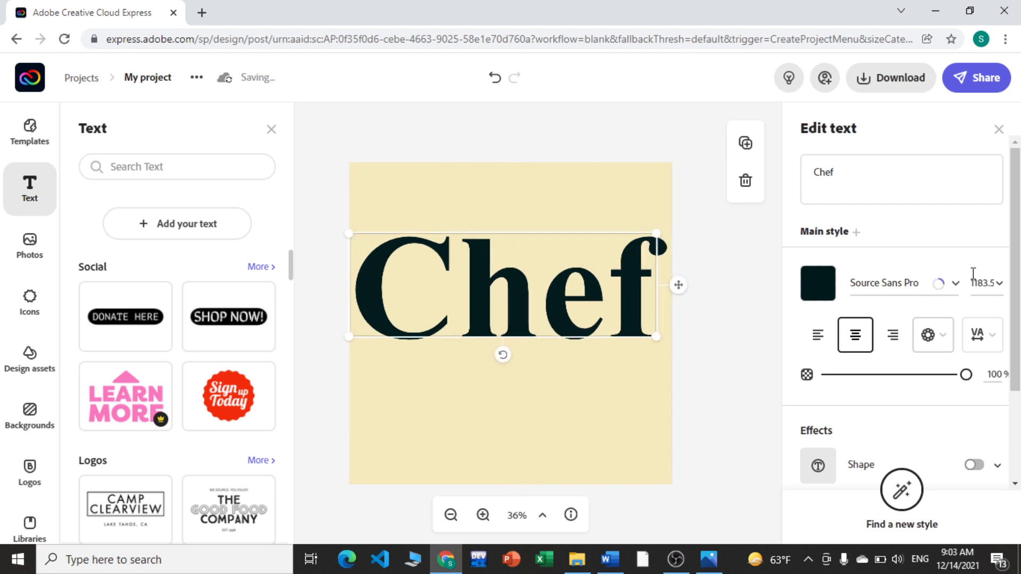
Close the text library and open the font choices for the "Chef" text.
left_click(957, 287)
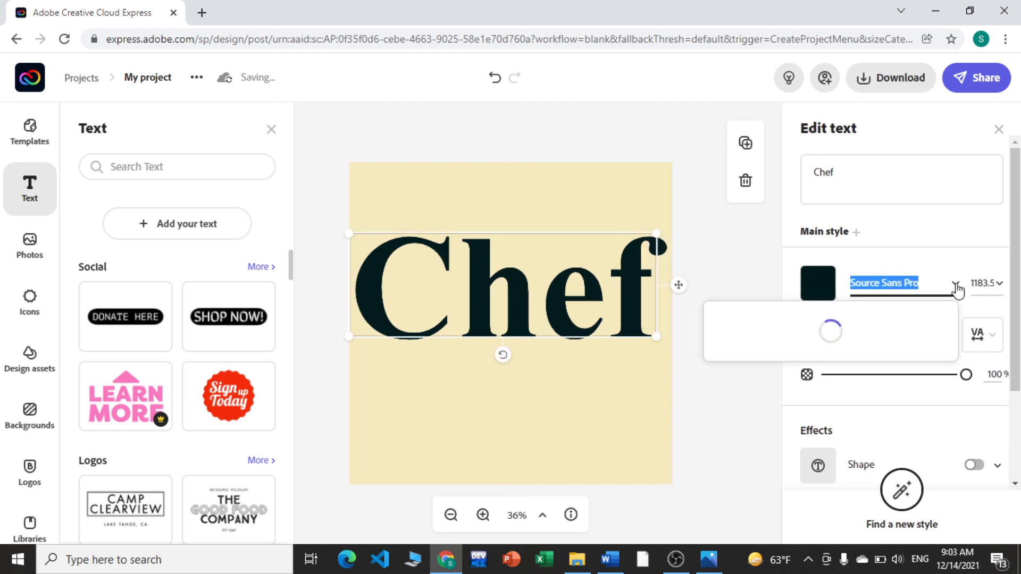
left_click(272, 130)
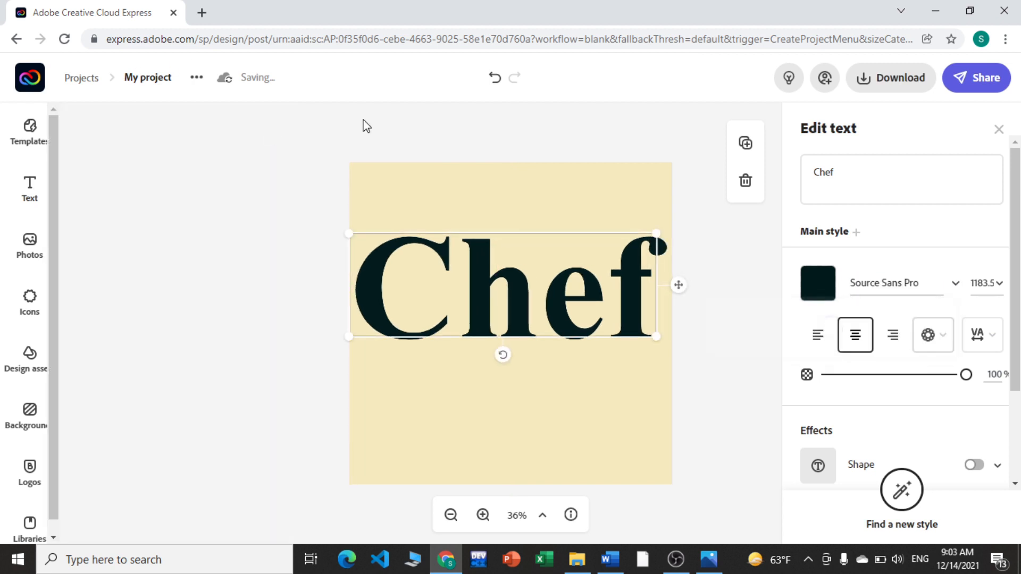
left_click(952, 288)
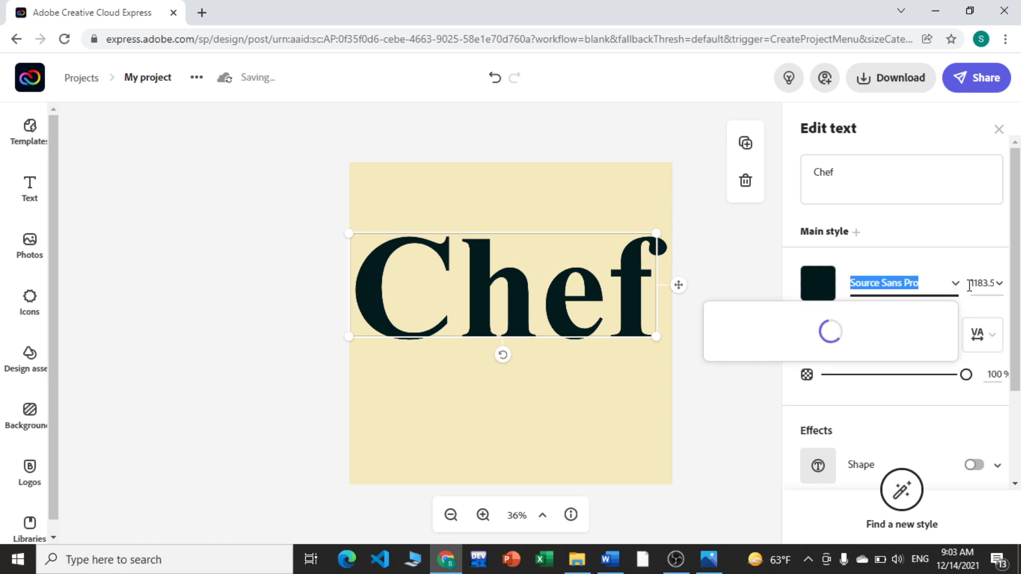
Colour the "Chef" text bright red from the extended swatches and fine-tune it to a slightly darker custom red.
left_click(818, 283)
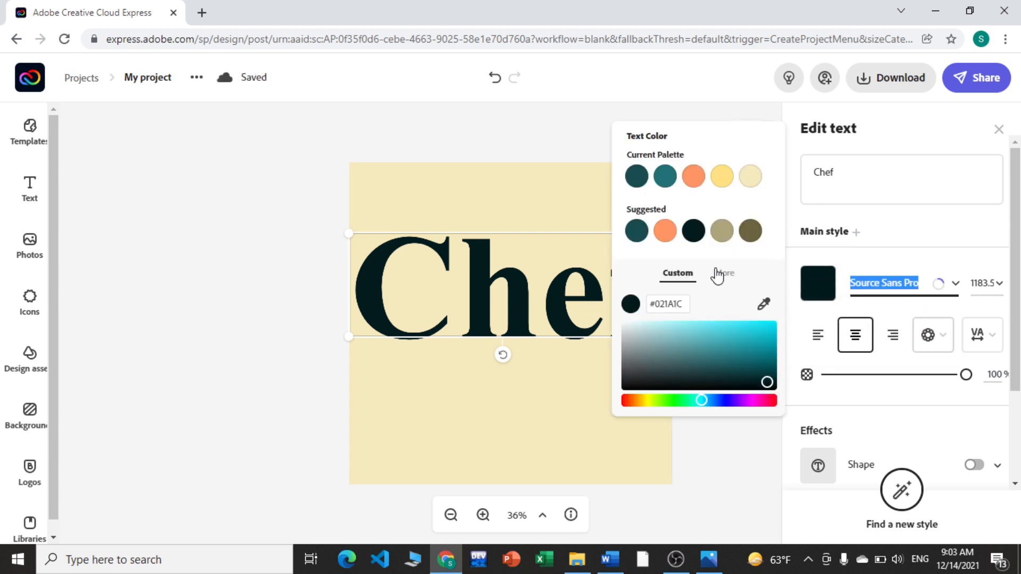
left_click(726, 275)
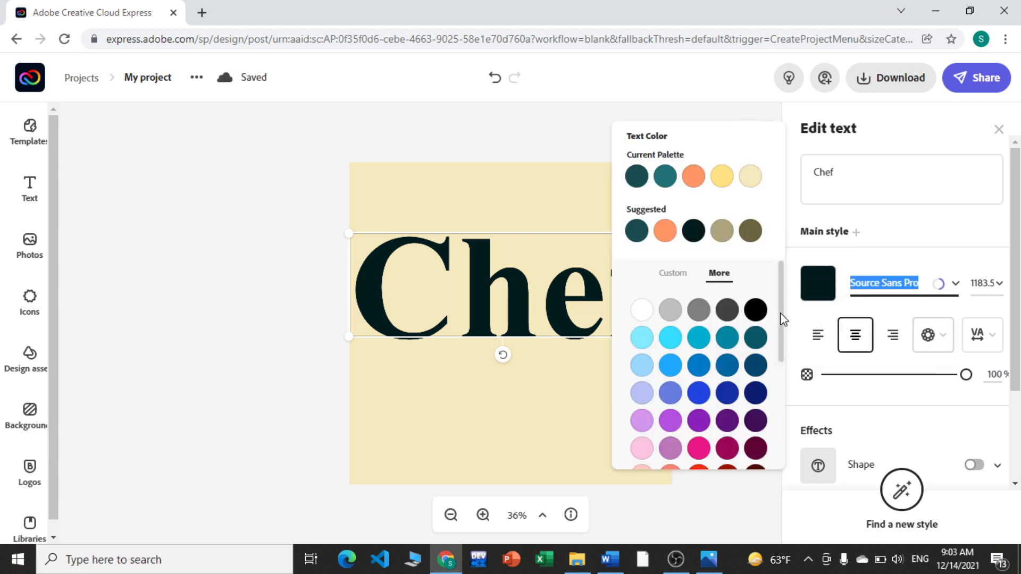
scroll(784, 341, "down", 3)
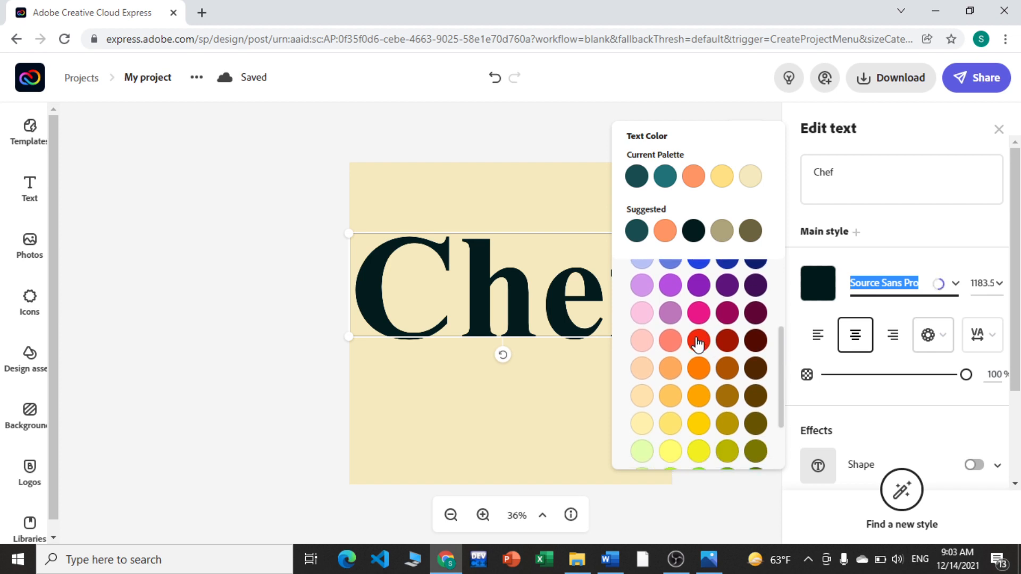
left_click(698, 341)
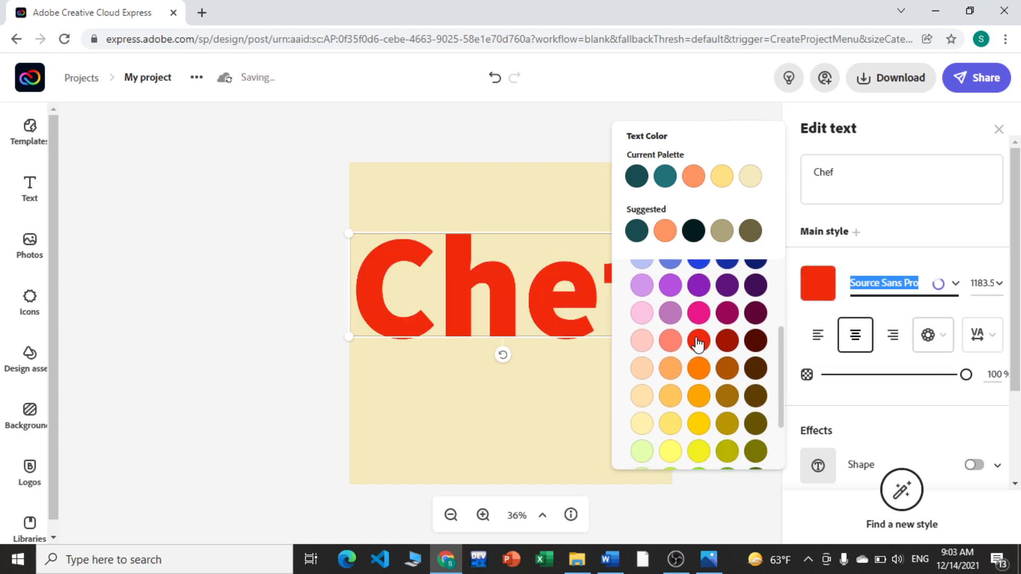
left_click(818, 284)
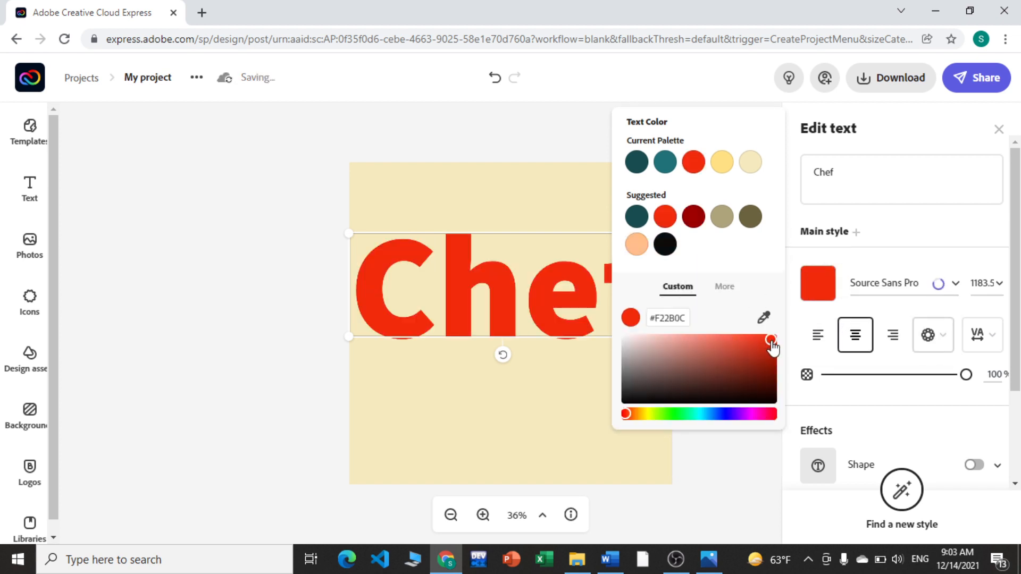
left_click_drag(771, 343, 765, 342)
left_click(954, 286)
left_click(956, 287)
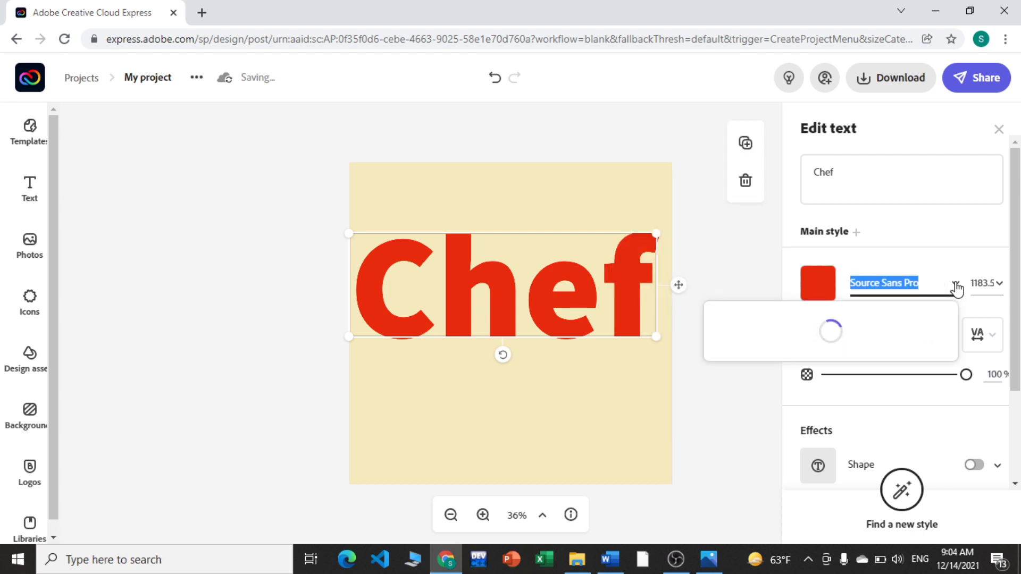
left_click_drag(1018, 255, 1010, 299)
left_click(743, 406)
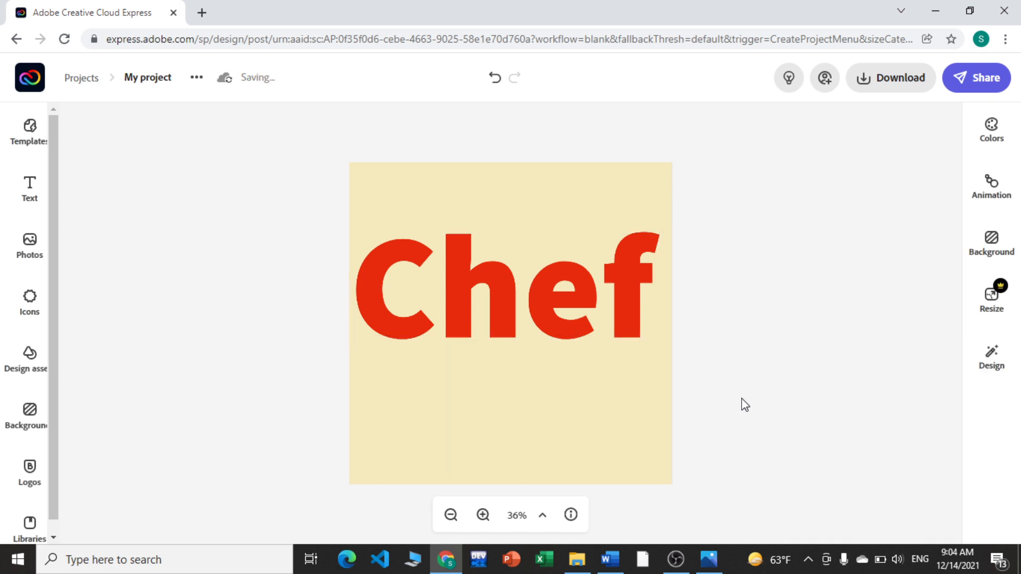
Try the Shape effect behind the "Chef" text and undo it.
left_click(493, 311)
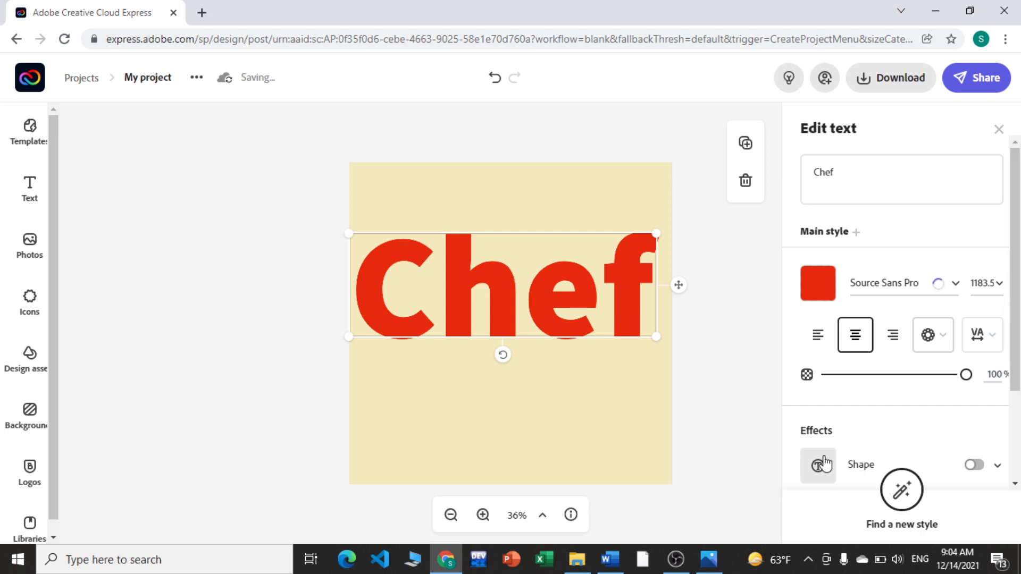
left_click(975, 466)
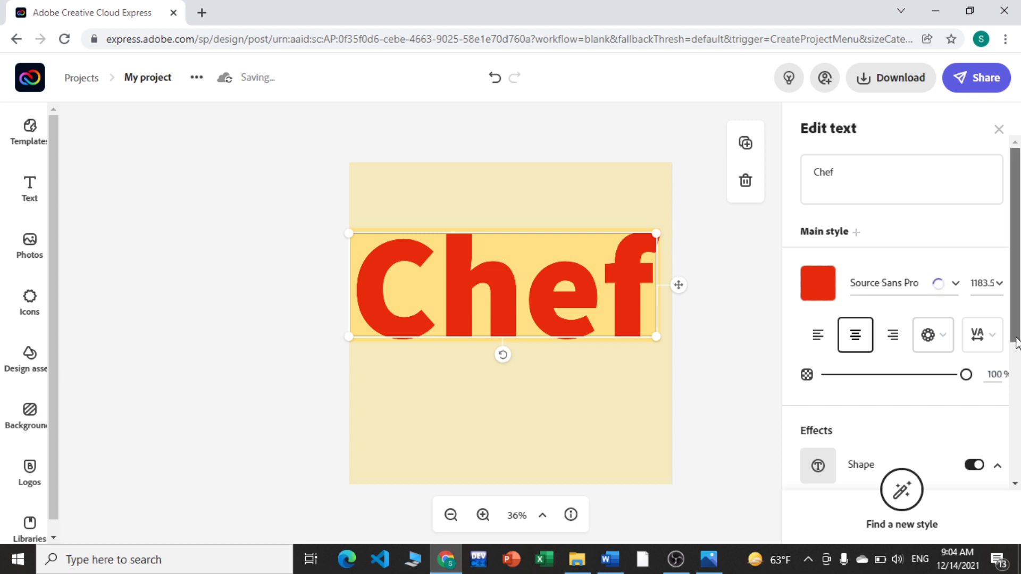
scroll(1017, 343, "down", 3)
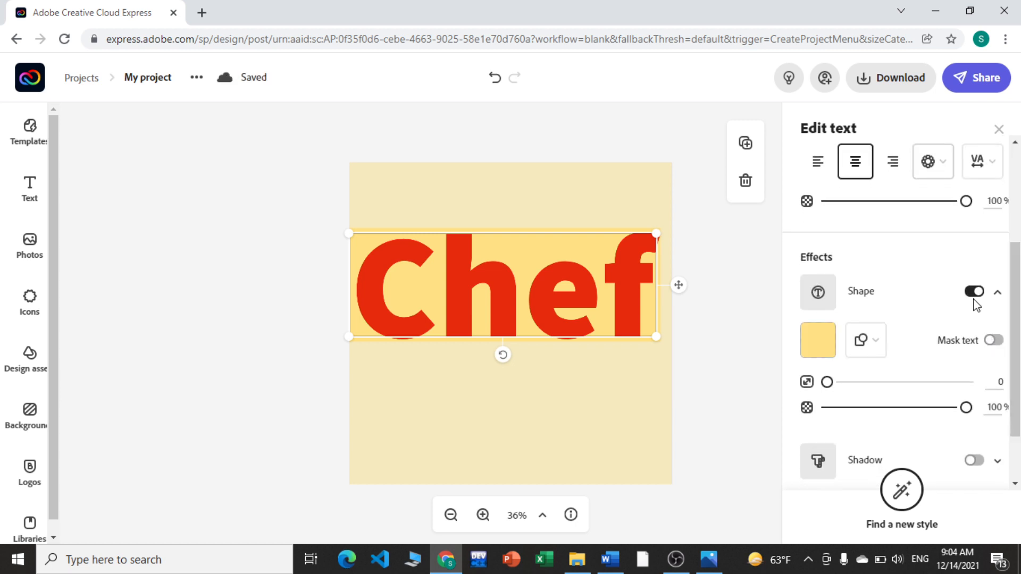
key("ctrl+z")
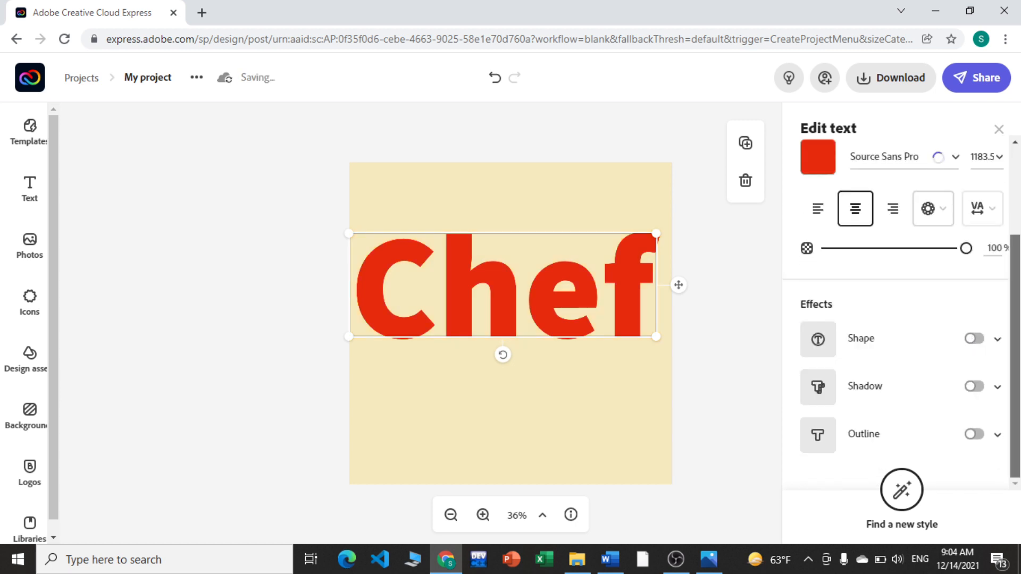
Add a dark navy blue shadow to the "Chef" text with its angle at 113 and distance at 17.
left_click(973, 387)
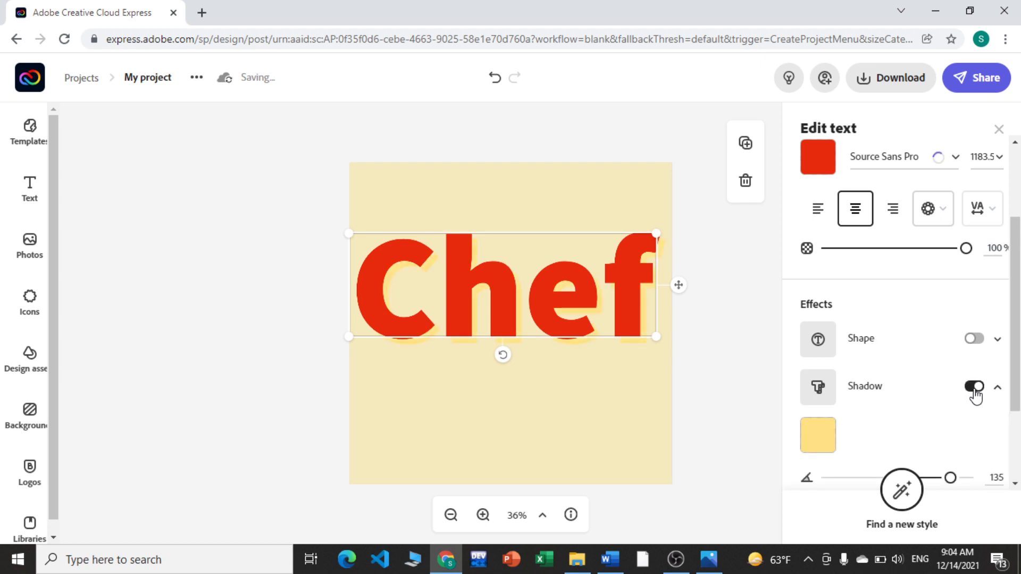
scroll(1016, 381, "down", 1)
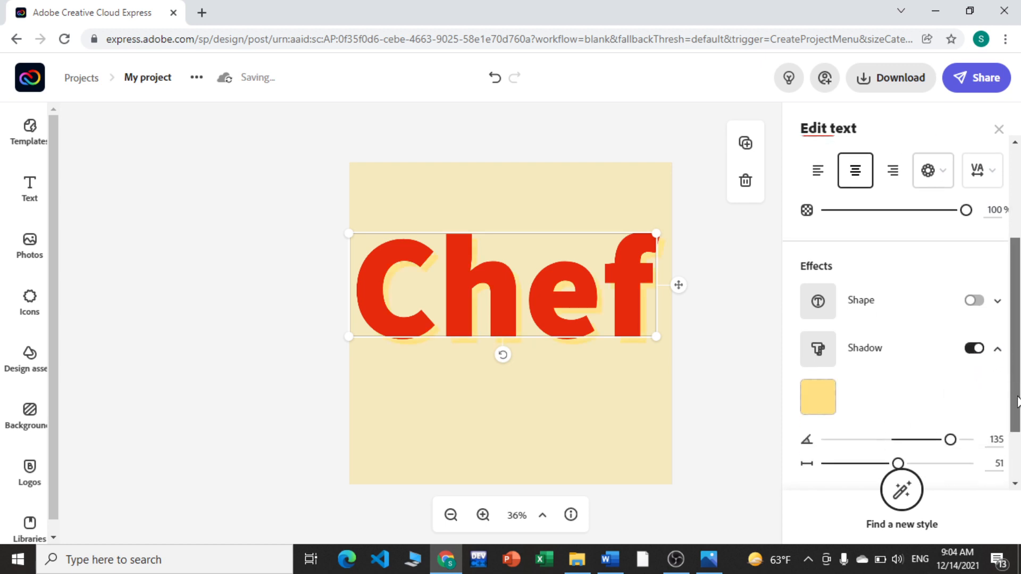
left_click(821, 391)
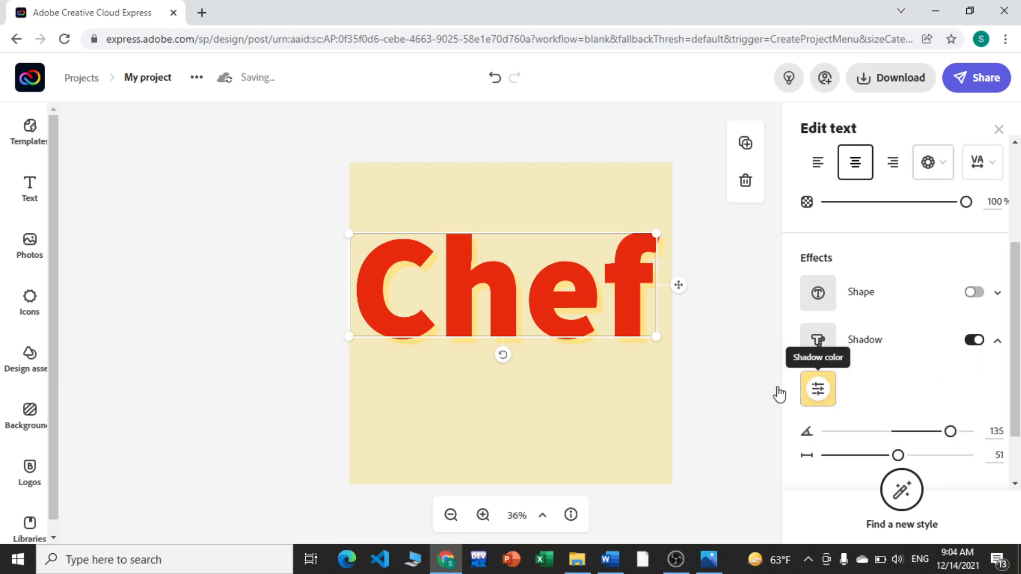
left_click(718, 393)
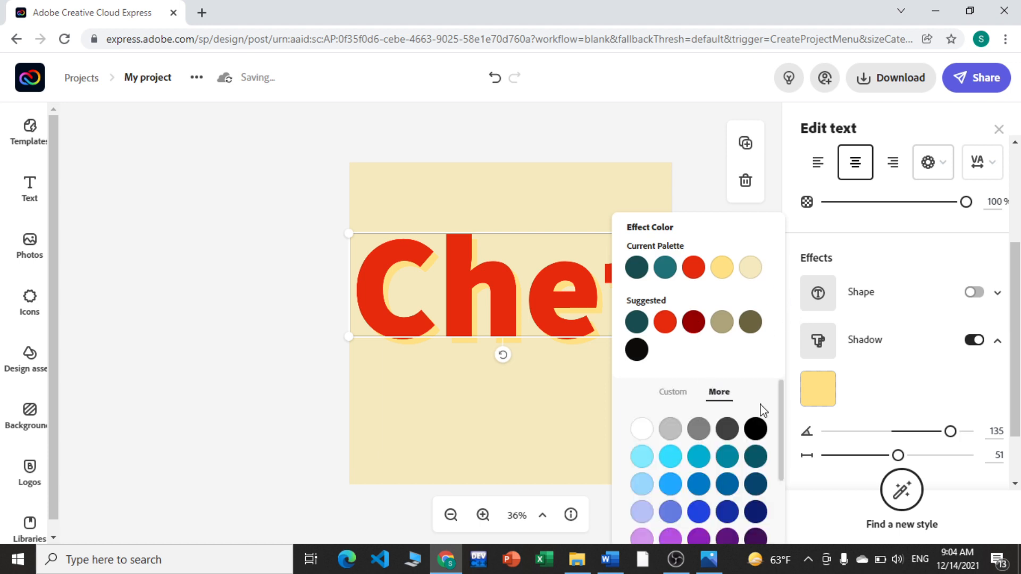
left_click(755, 513)
left_click(930, 396)
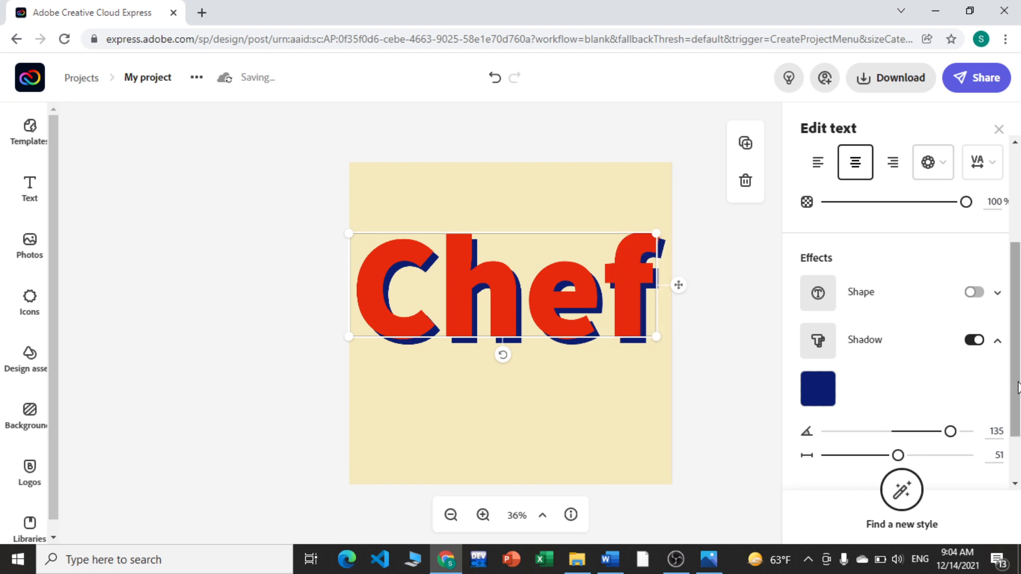
scroll(1017, 385, "down", 2)
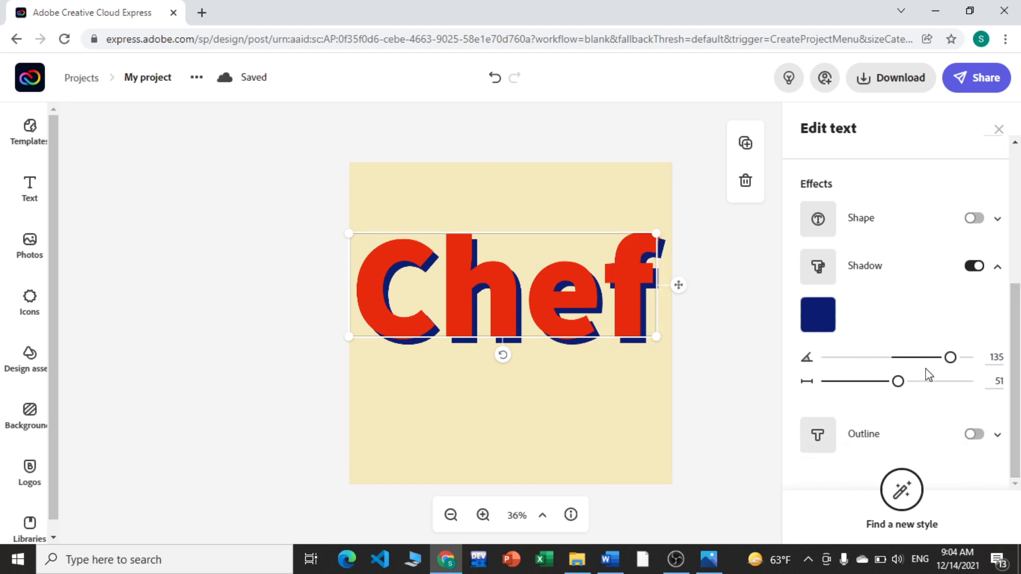
left_click_drag(946, 365, 850, 396)
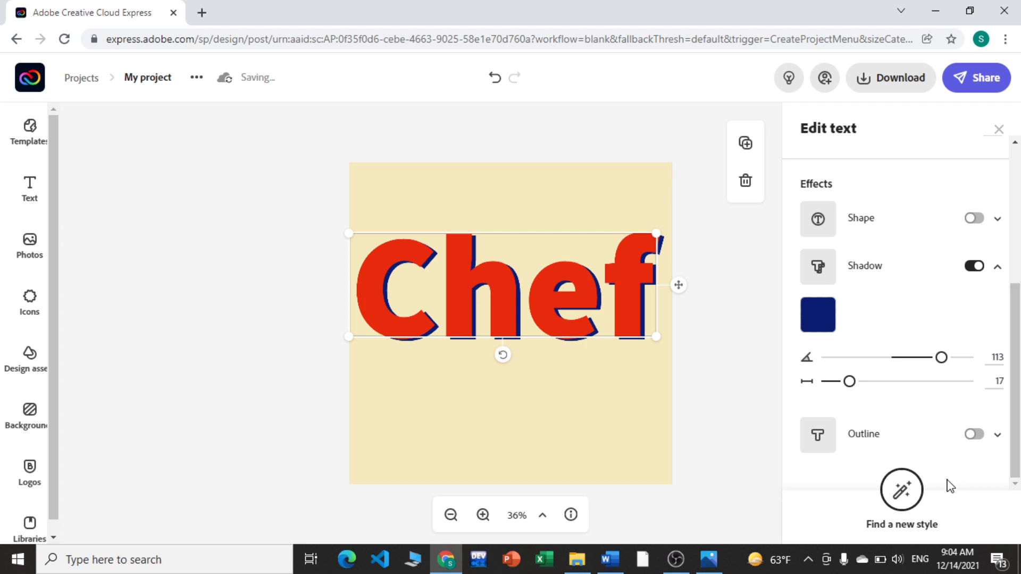
Add an outline to the "Chef" text and colour it orange from the extended swatches.
left_click(977, 436)
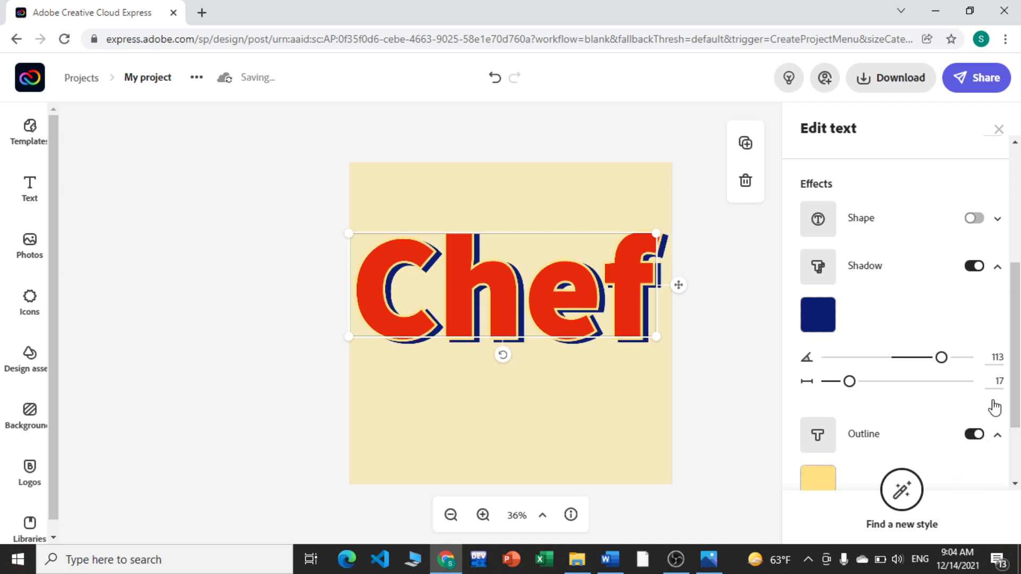
scroll(1016, 366, "down", 2)
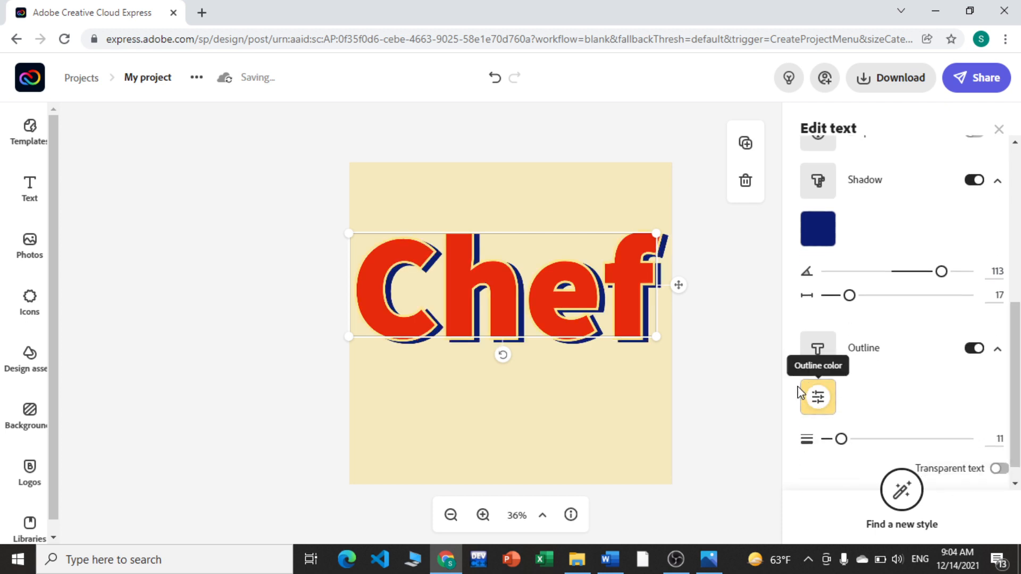
left_click(814, 401)
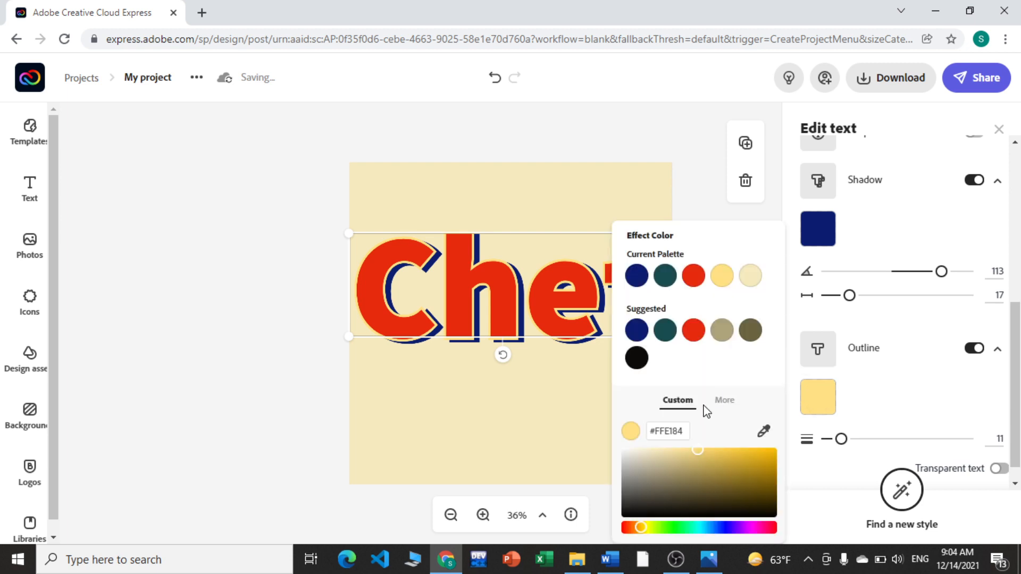
left_click(722, 404)
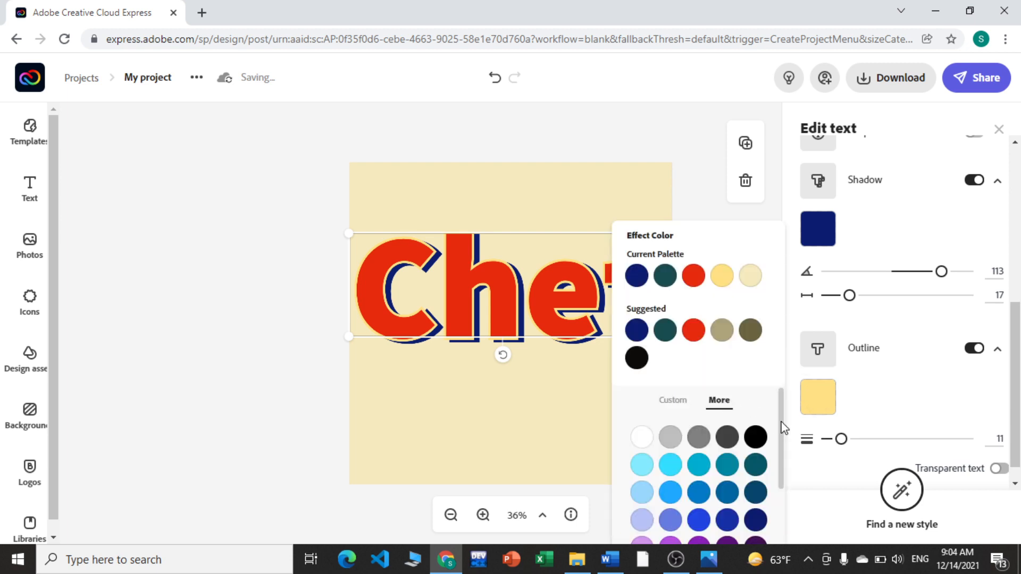
left_click_drag(781, 423, 783, 481)
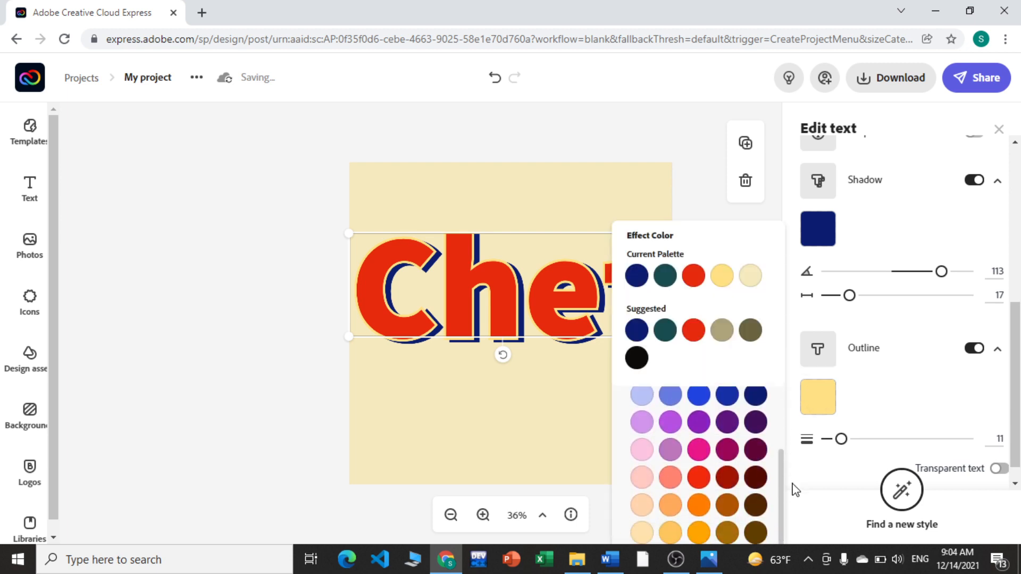
left_click(698, 533)
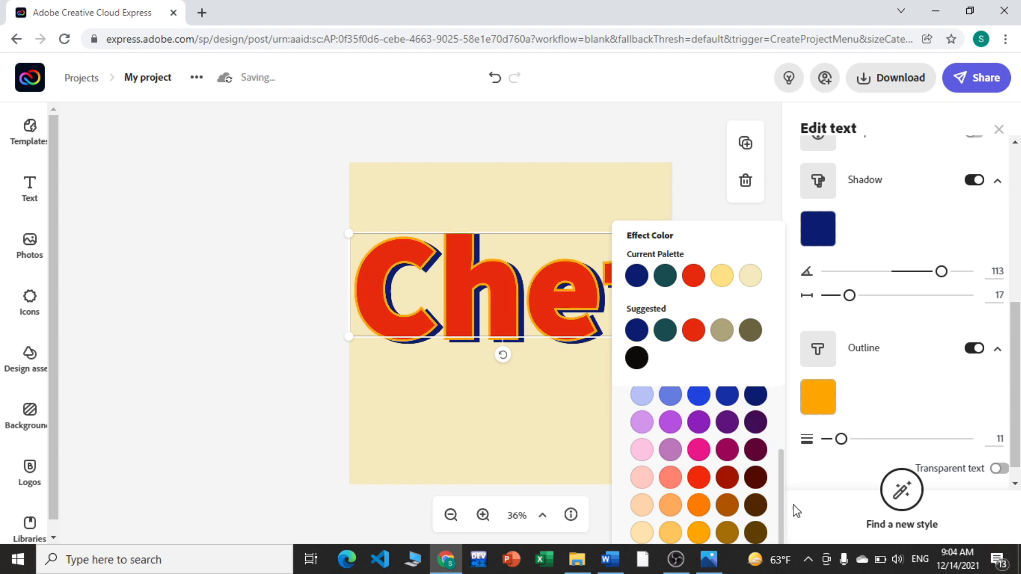
Dismiss the outline colour choices and change the "Chef" text's font to Ultra Regular.
left_click_drag(785, 502, 782, 400)
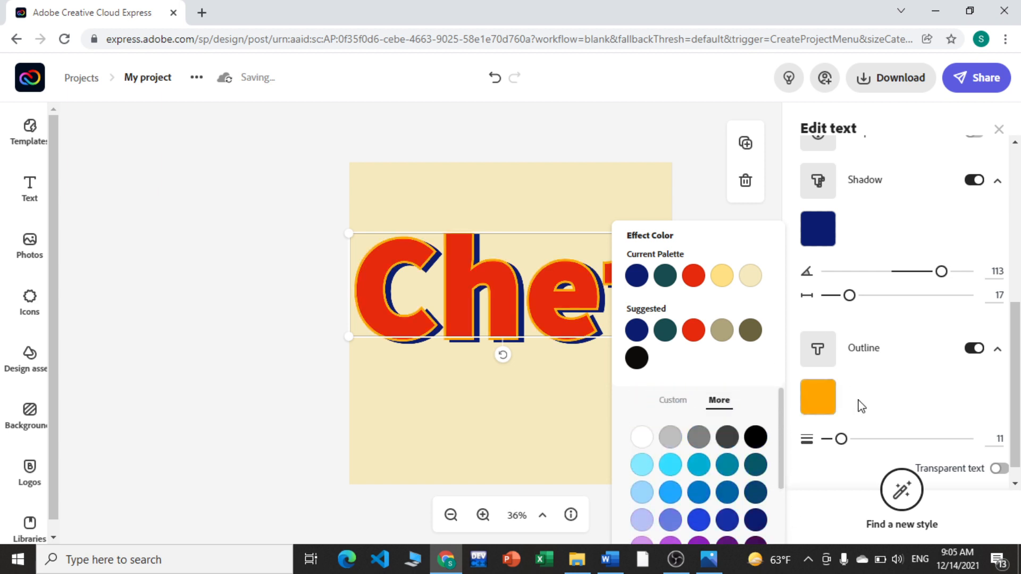
left_click(872, 402)
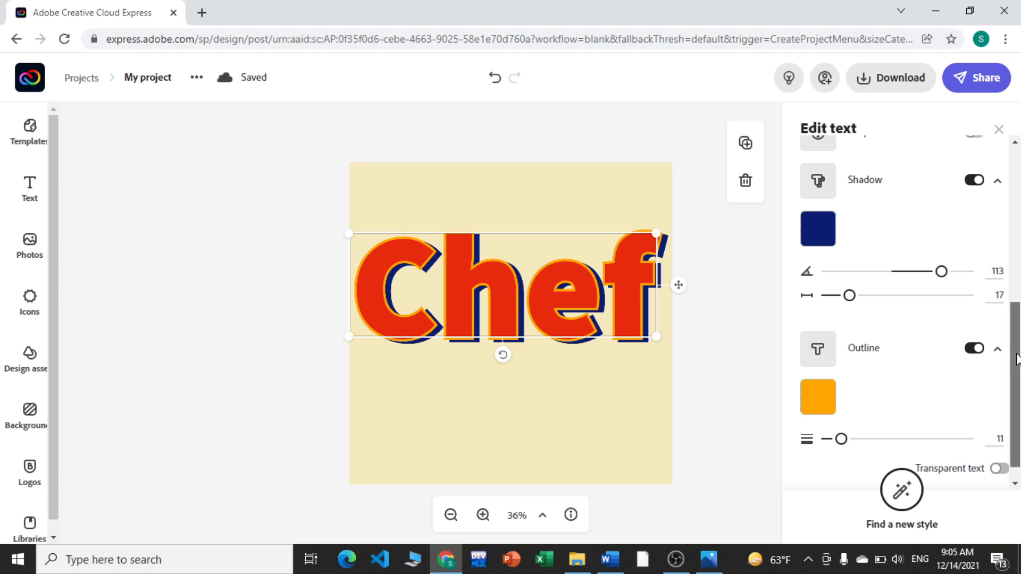
scroll(956, 218, "up", 5)
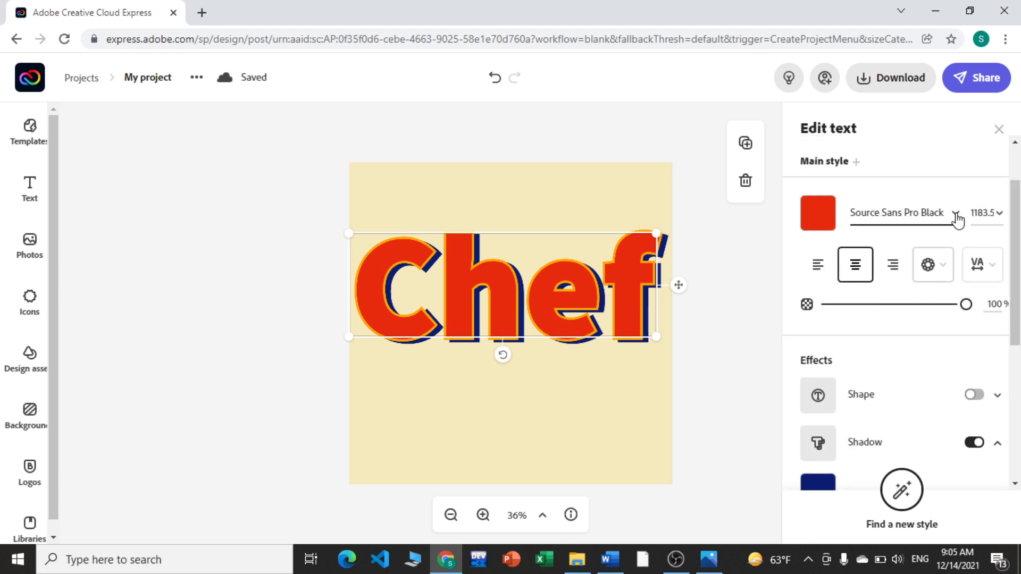
left_click(956, 214)
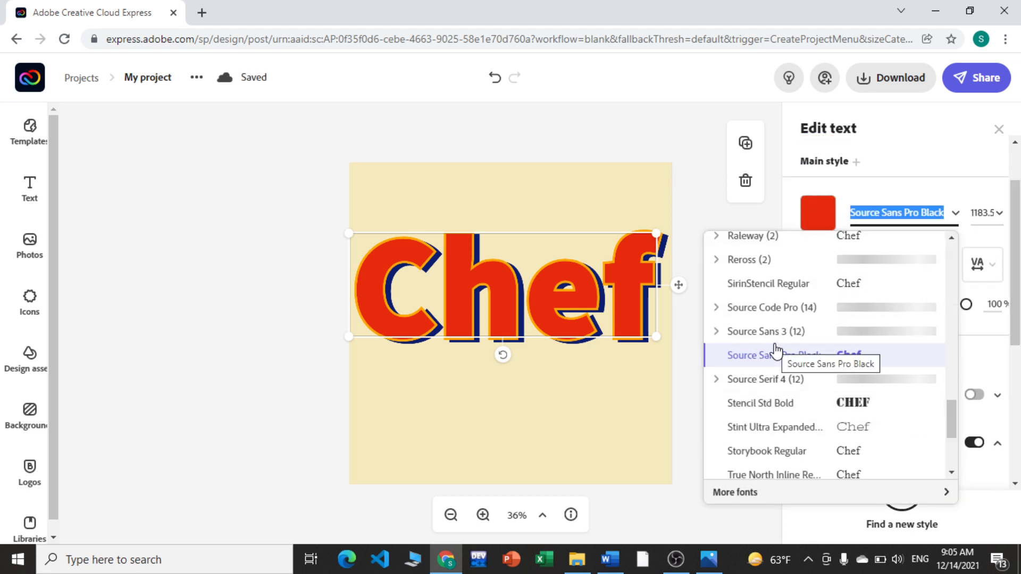
scroll(952, 442, "down", 1)
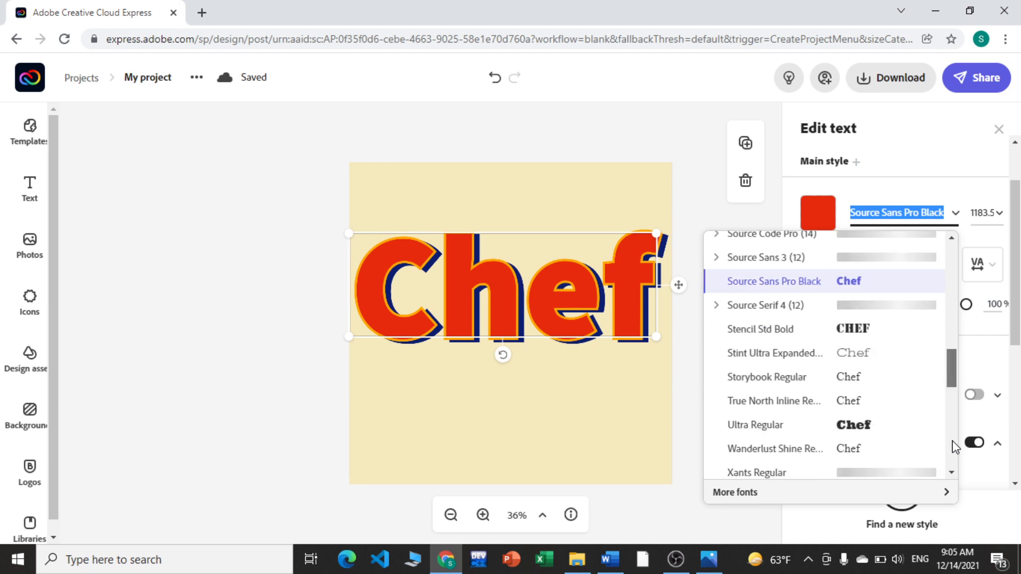
scroll(952, 447, "down", 5)
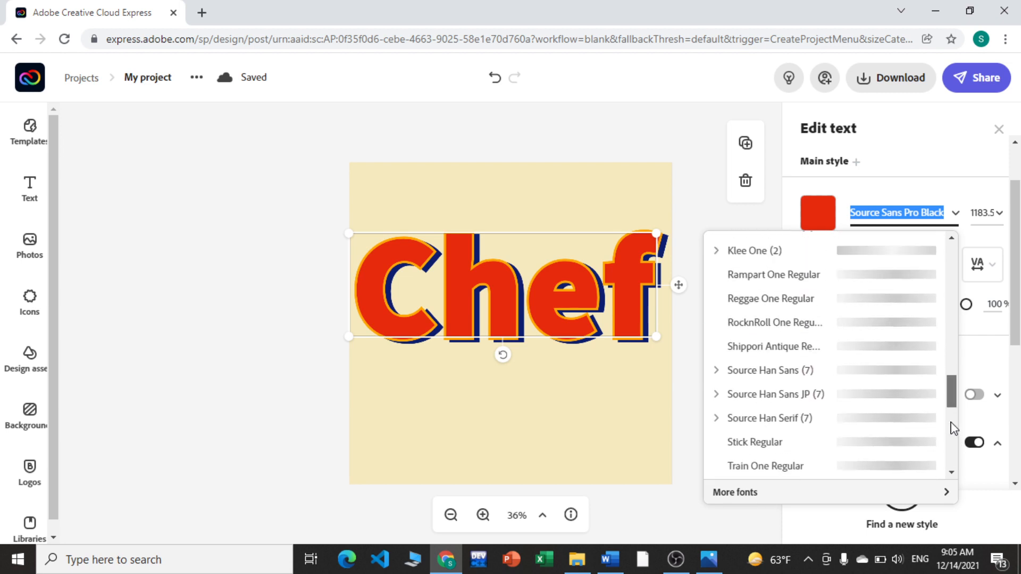
scroll(954, 422, "up", 5)
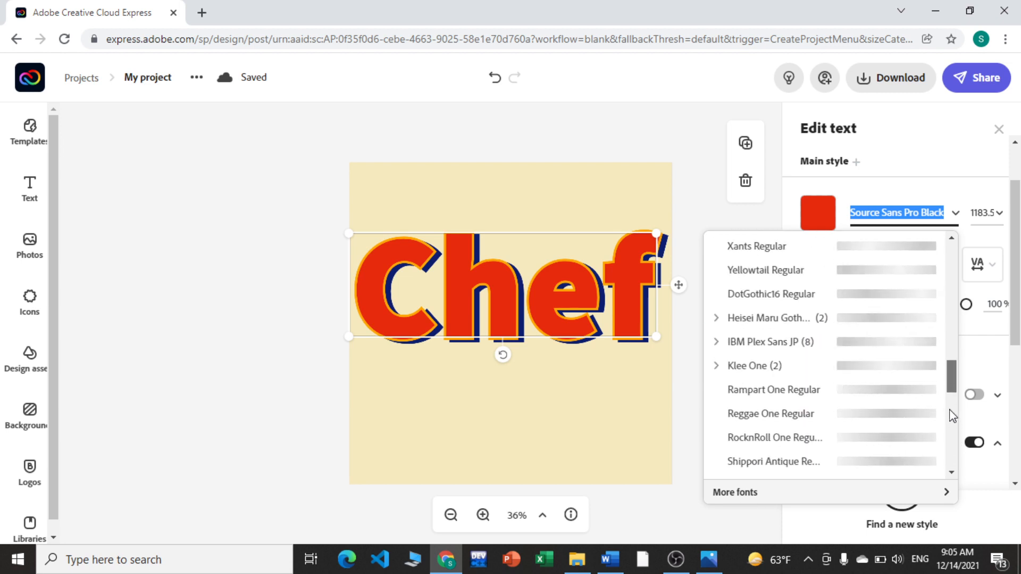
scroll(951, 412, "up", 3)
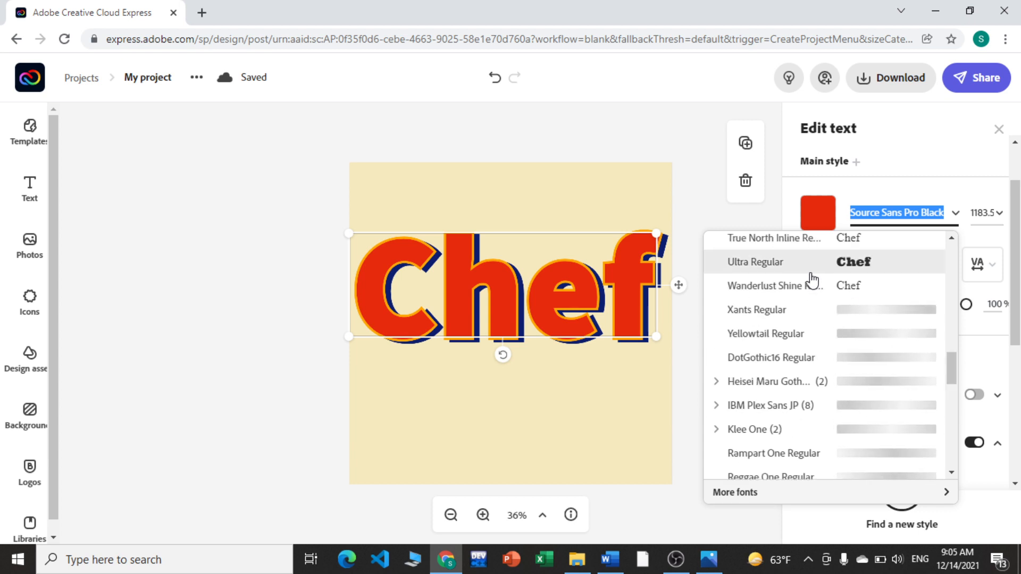
left_click(777, 262)
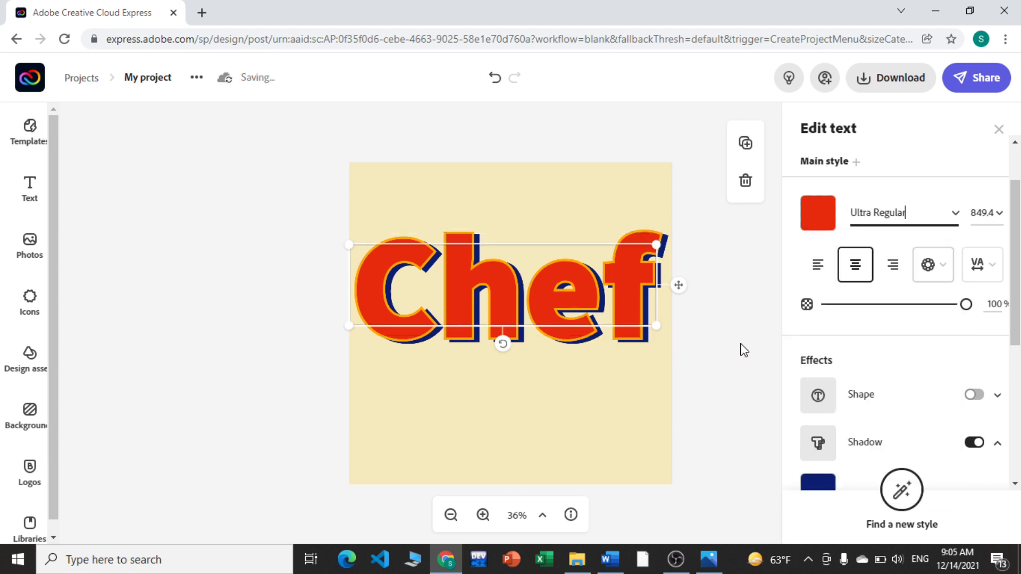
Try the Yellowtail Regular font on the "Chef" text and scale the text down slightly.
left_click(958, 215)
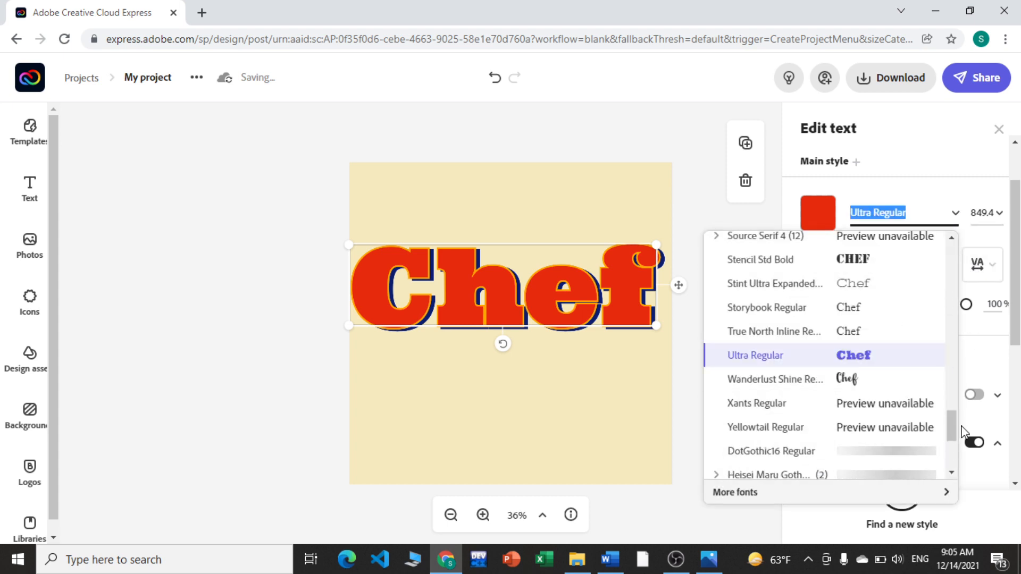
left_click(792, 428)
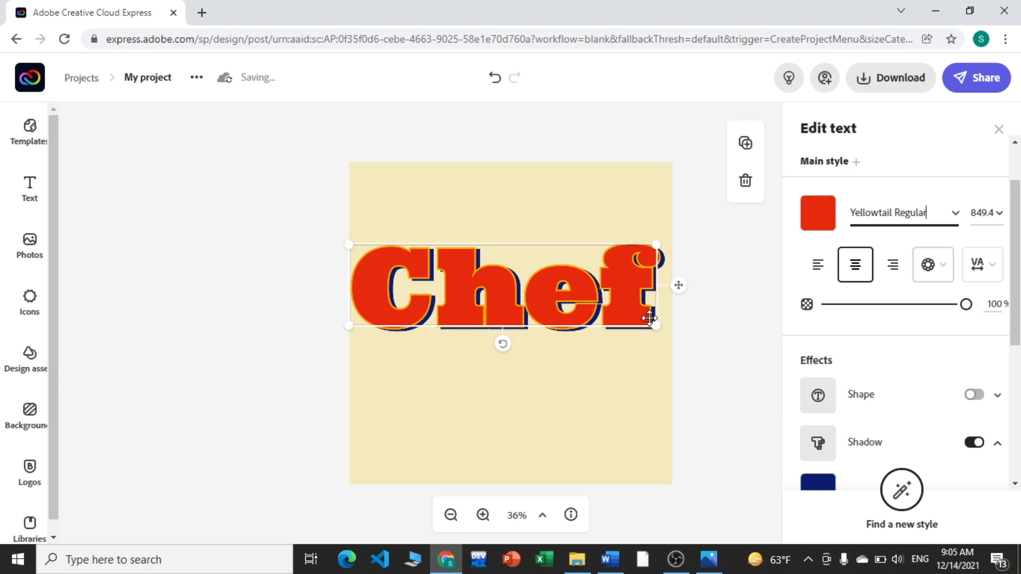
left_click_drag(654, 325, 624, 392)
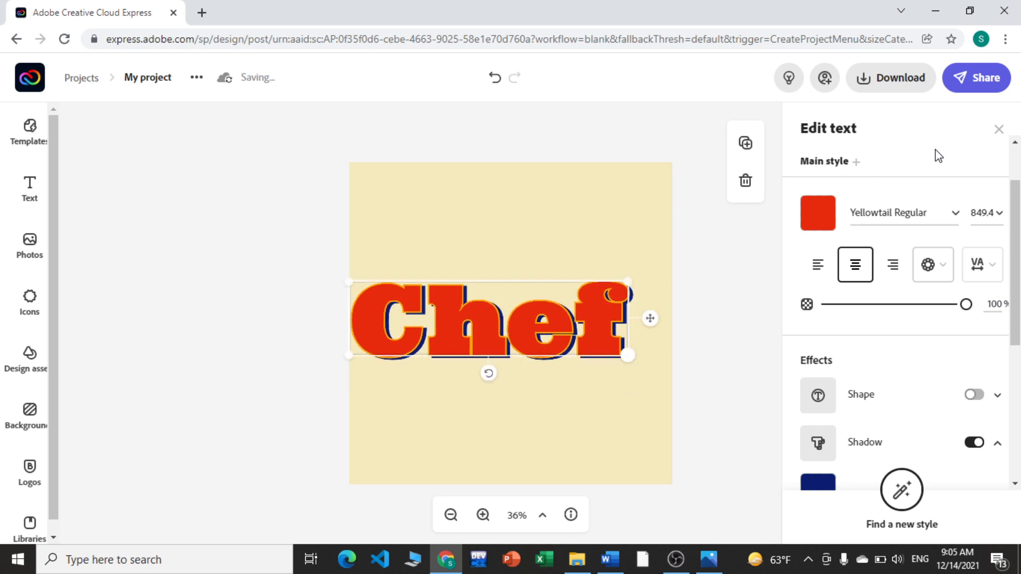
Change the "Chef" text's font to Wanderlust Shine Regular and enlarge it to about size 1284, spanning most of the canvas width.
left_click(951, 217)
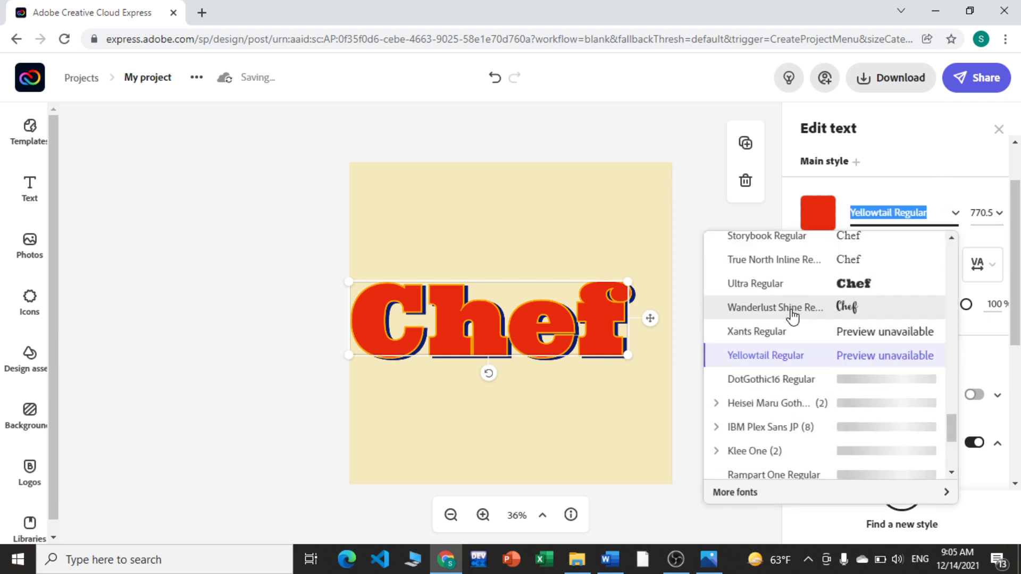
left_click(796, 312)
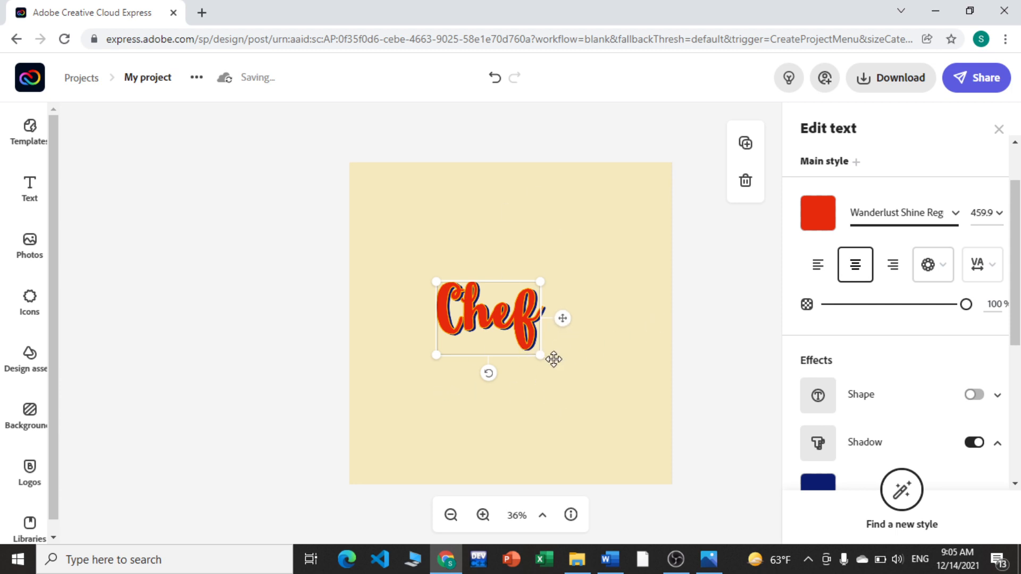
left_click_drag(540, 358, 649, 432)
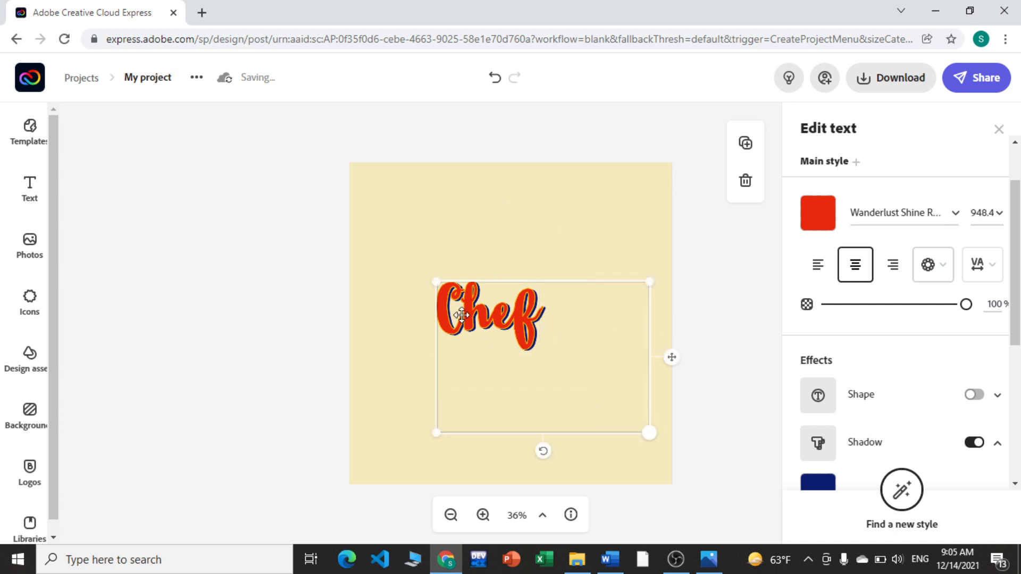
left_click_drag(436, 284, 369, 223)
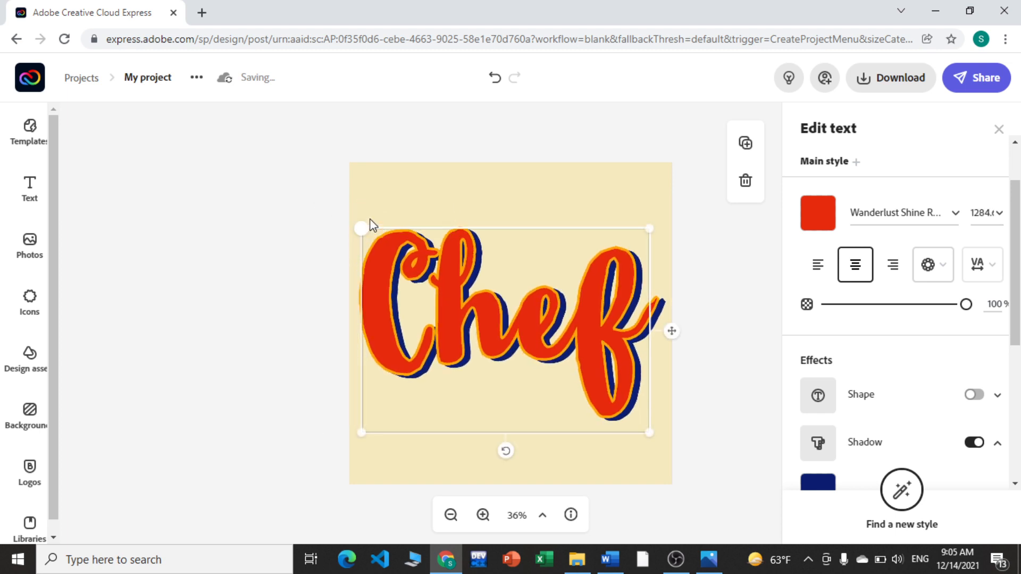
Move the "Chef" text upward, tilt it slightly counter-clockwise, and adjust its size and position to fit within the canvas.
left_click_drag(497, 325, 500, 304)
left_click_drag(680, 309, 680, 302)
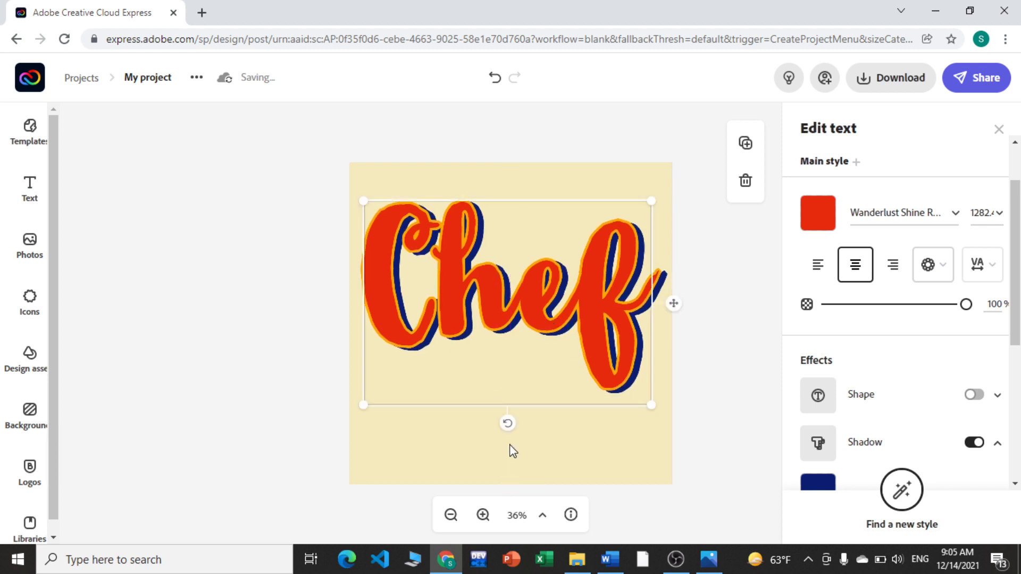
left_click_drag(508, 428, 534, 440)
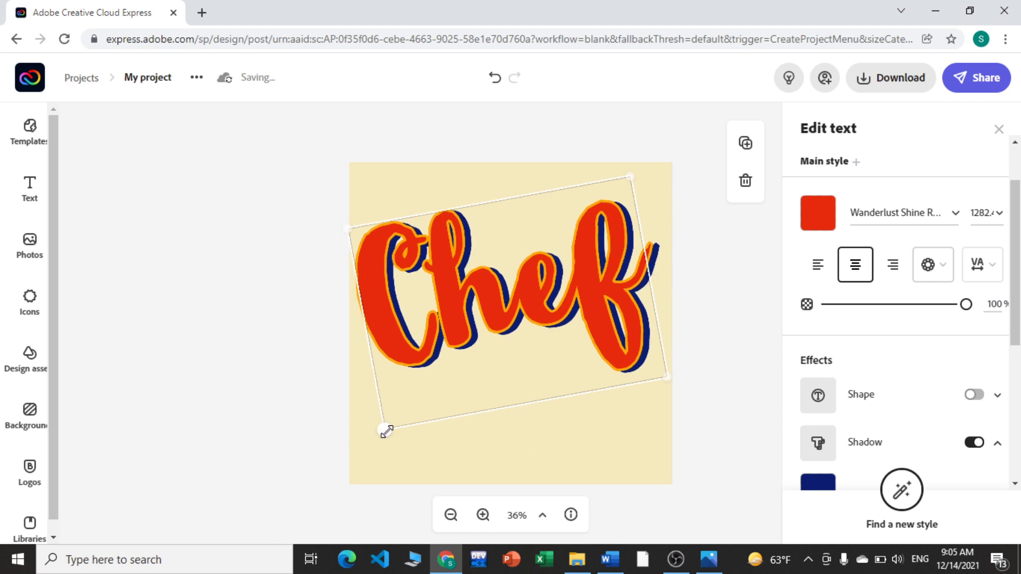
left_click_drag(388, 429, 383, 432)
left_click(645, 189)
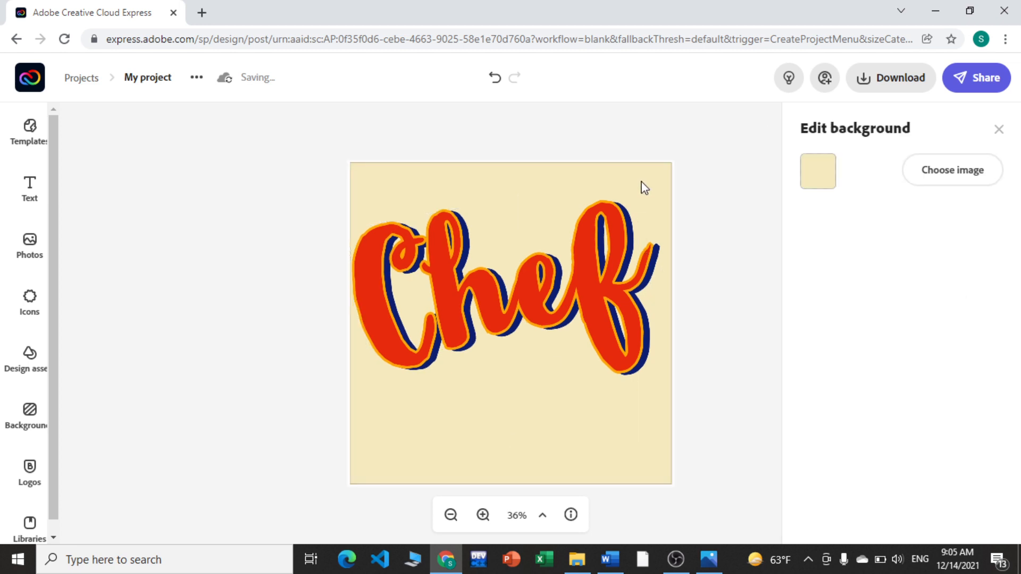
left_click_drag(583, 256, 591, 262)
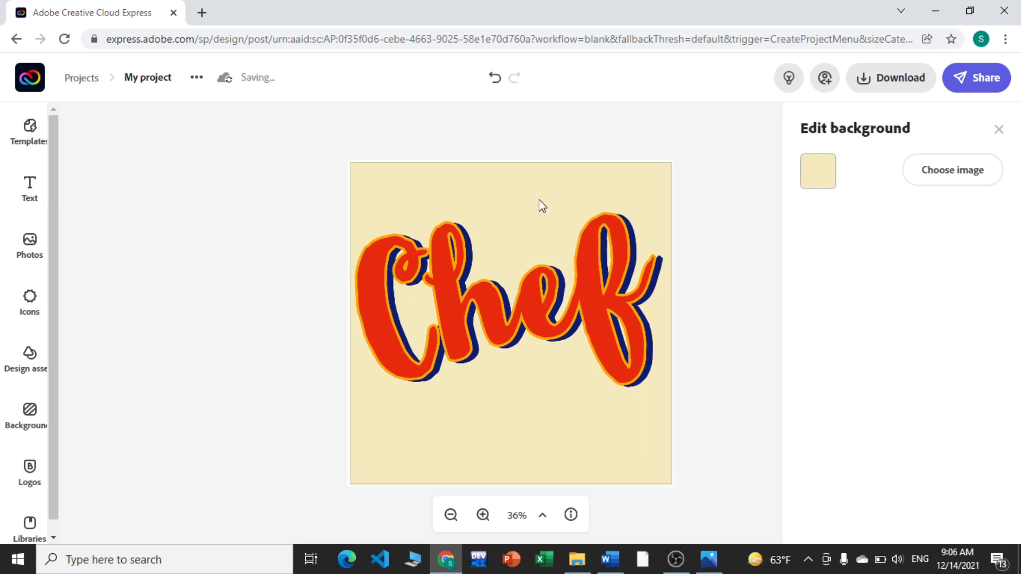
Search Google Images for "chefcap png" in a new browser tab.
left_click(202, 12)
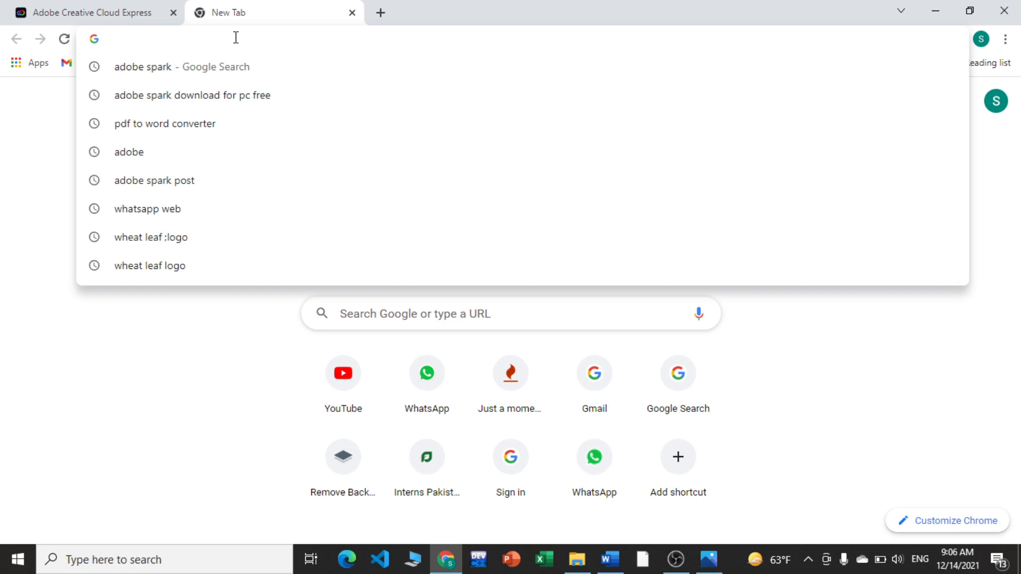
type("chef")
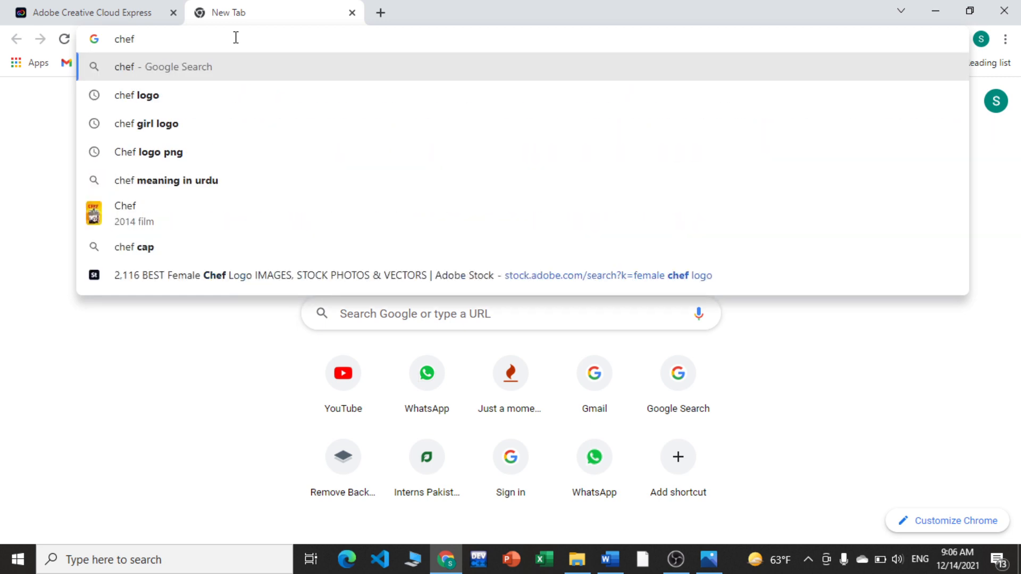
type("cap ")
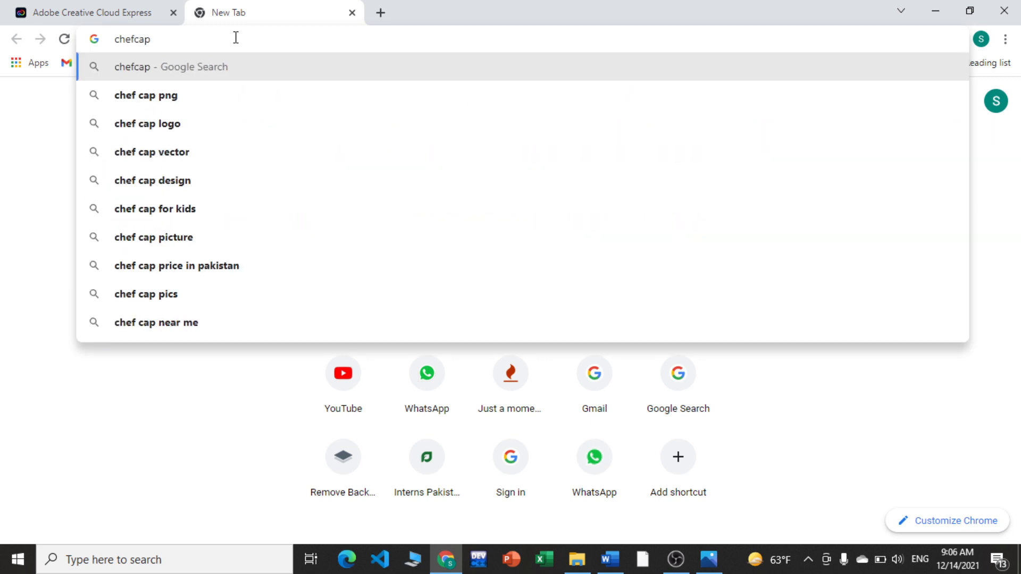
type("o")
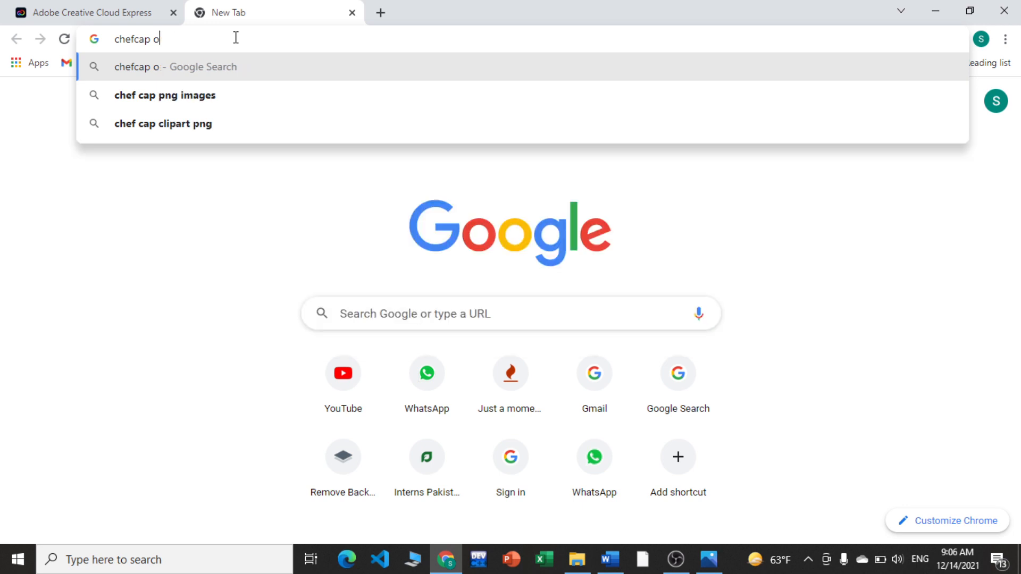
key("BackSpace")
type("png")
key("Return")
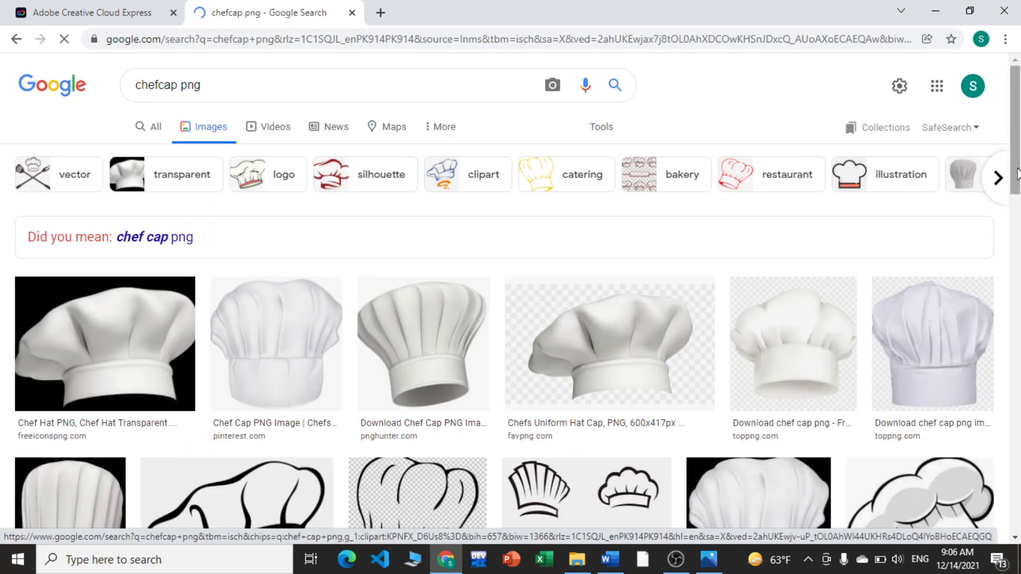
Browse the chef cap images and open the related Chef Hat Transparent Clip Art Image from Gallery Yopriceville.
scroll(1017, 173, "down", 4)
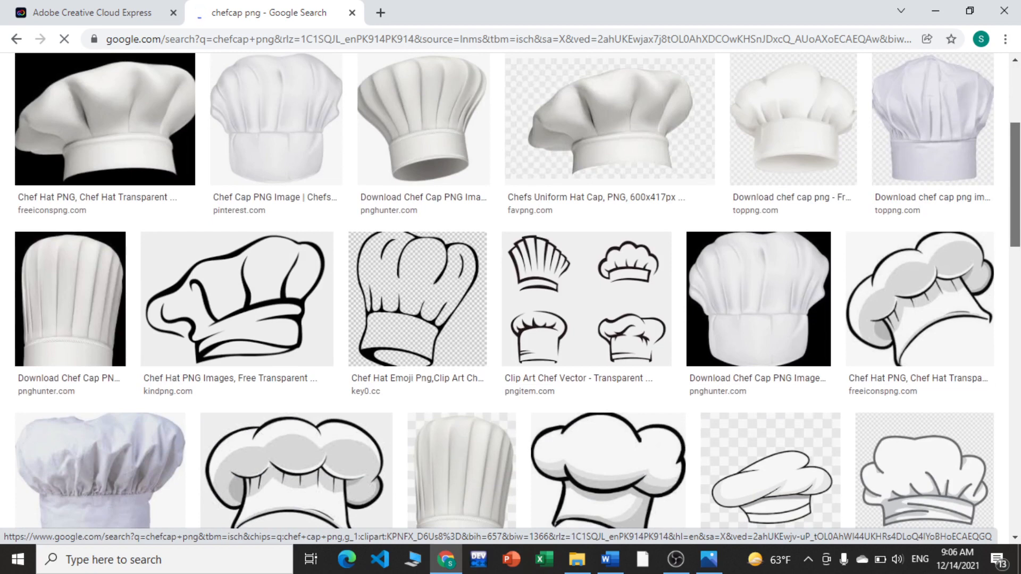
scroll(1008, 277, "down", 3)
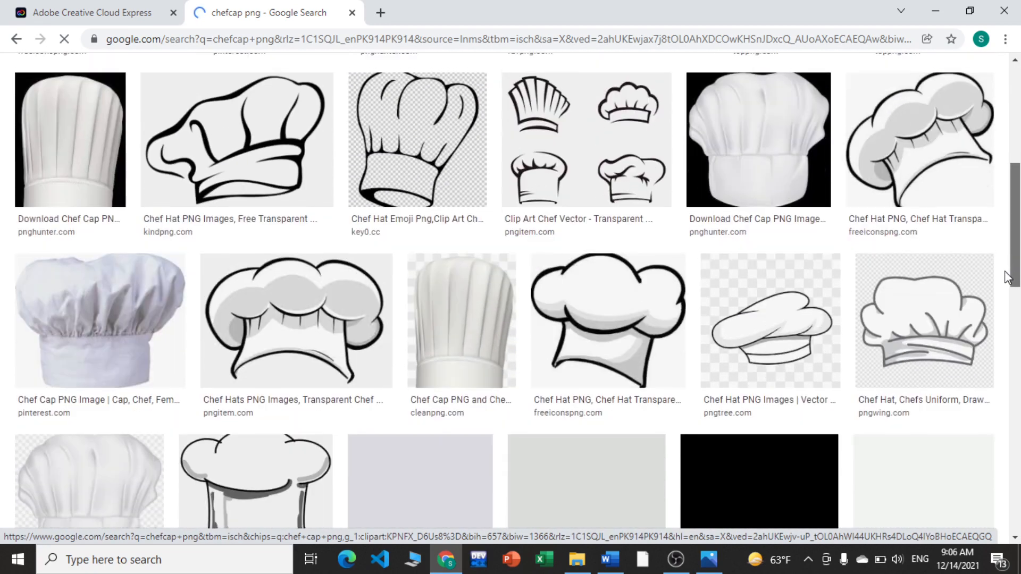
scroll(1015, 223, "up", 4)
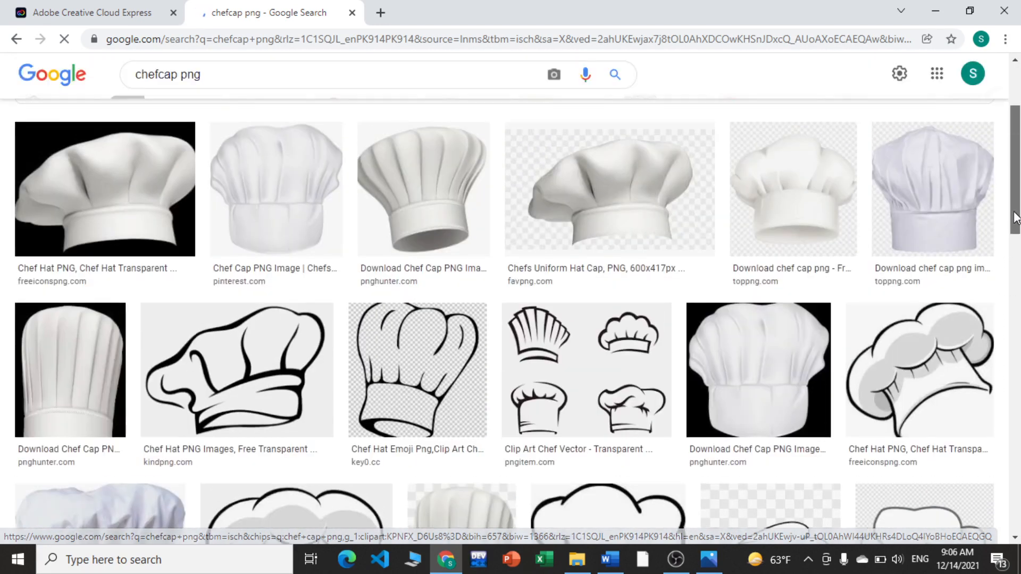
left_click_drag(1014, 213, 1015, 205)
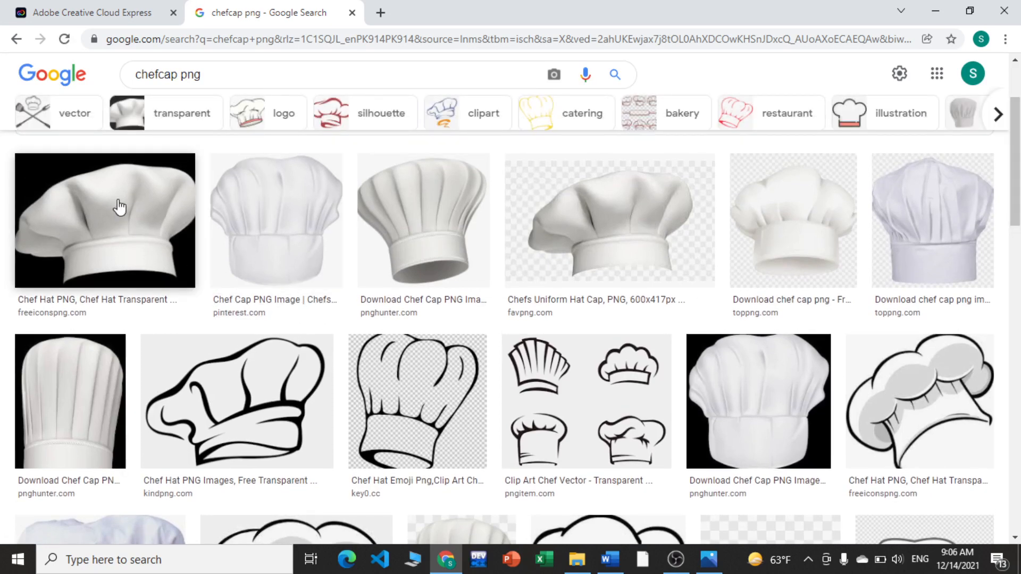
left_click(119, 207)
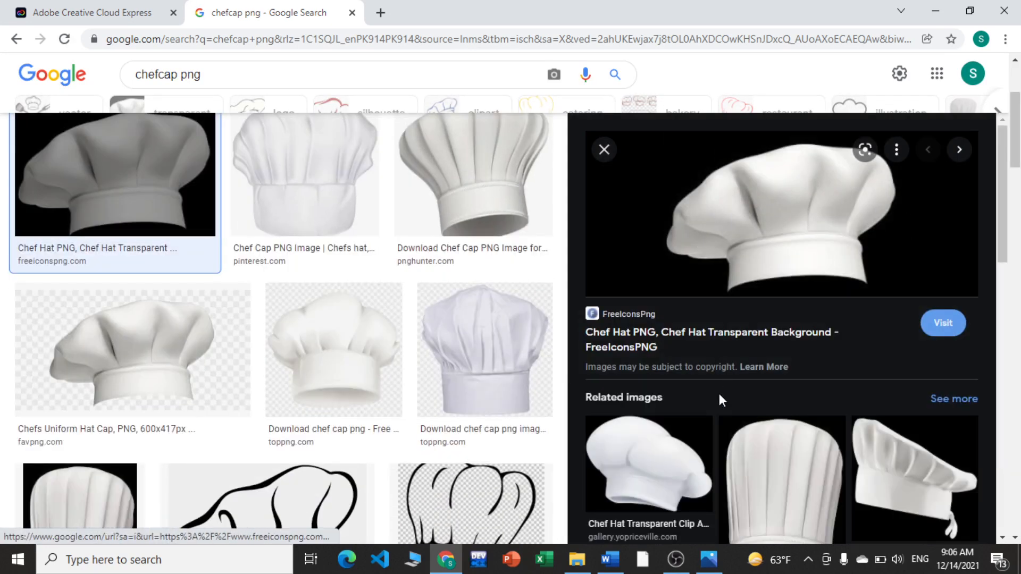
left_click(643, 486)
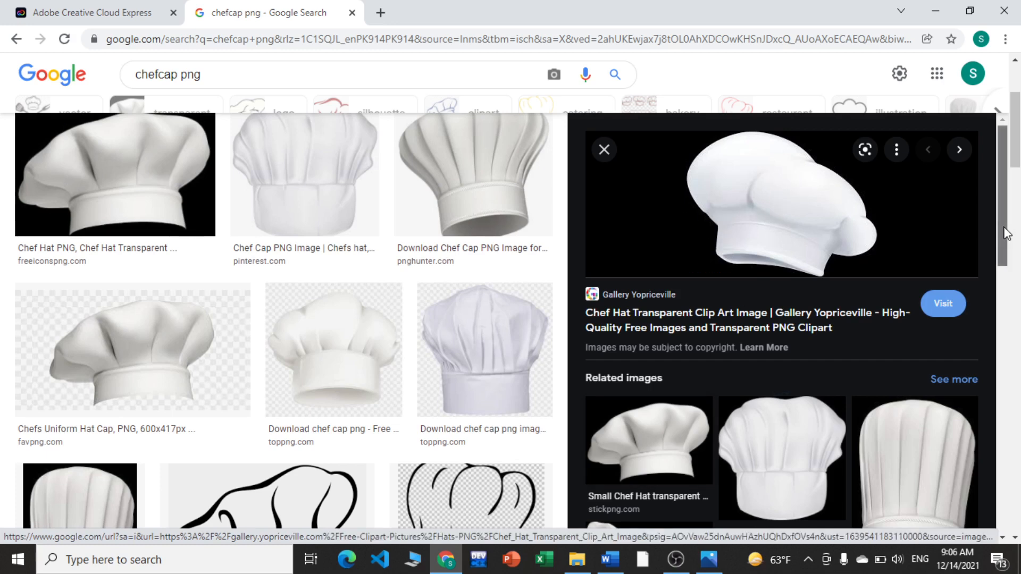
Save the previewed white chef hat image to Downloads as the JPEG file "images (1)".
left_click_drag(1004, 233, 797, 186)
right_click(747, 207)
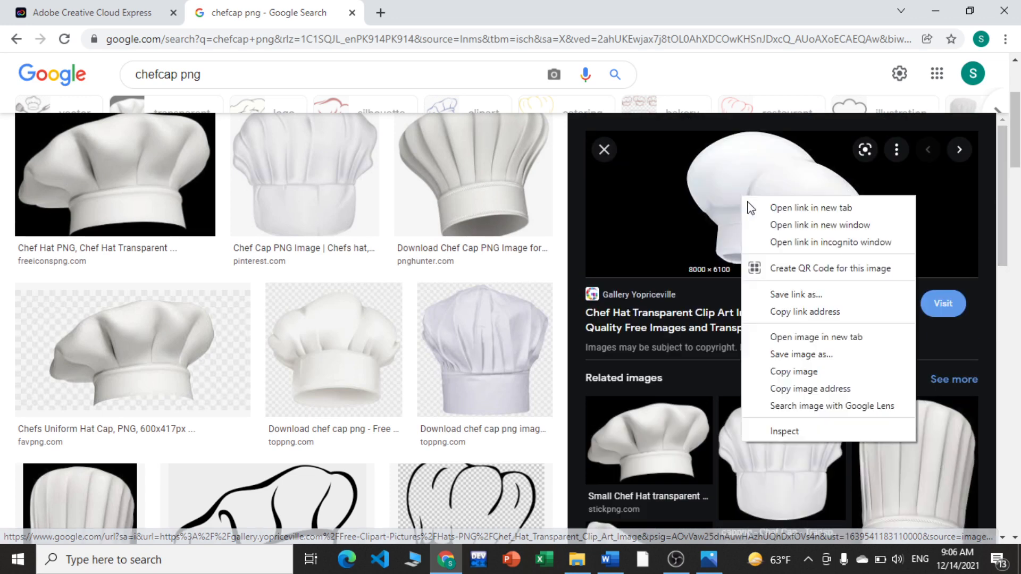
left_click(799, 359)
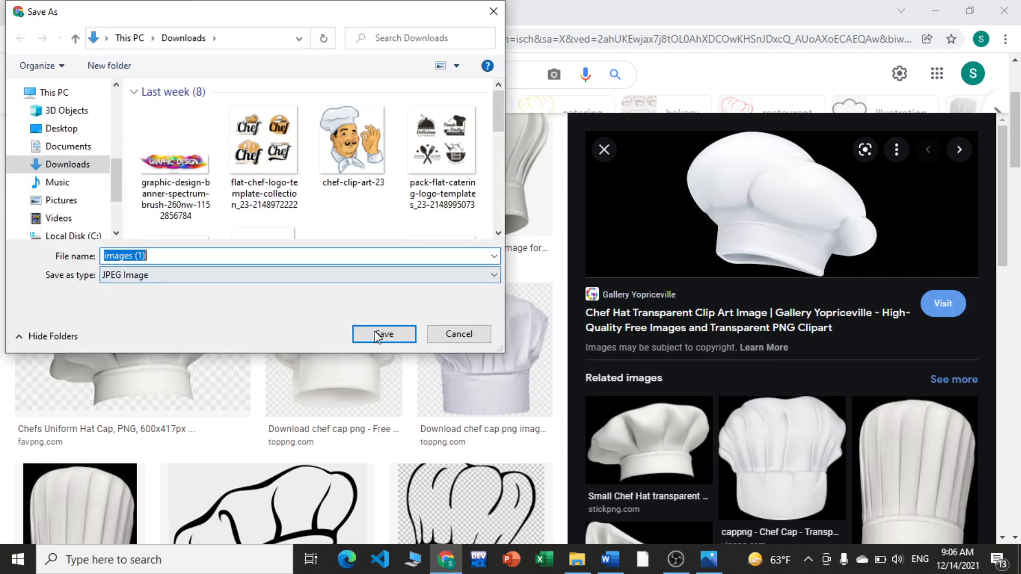
left_click(378, 335)
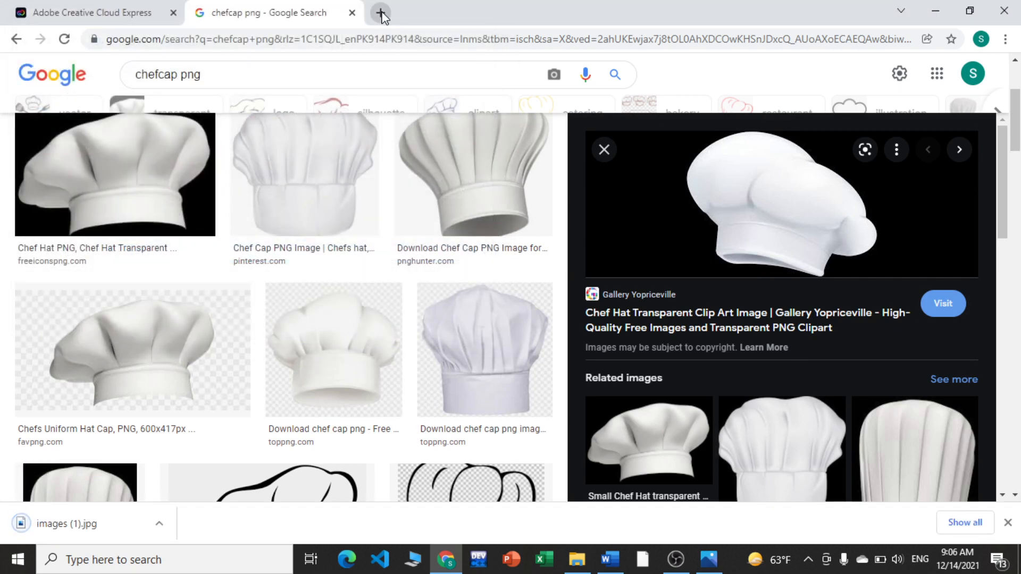
Open the remove.bg background removal site in a new browser tab.
left_click(380, 13)
type("re")
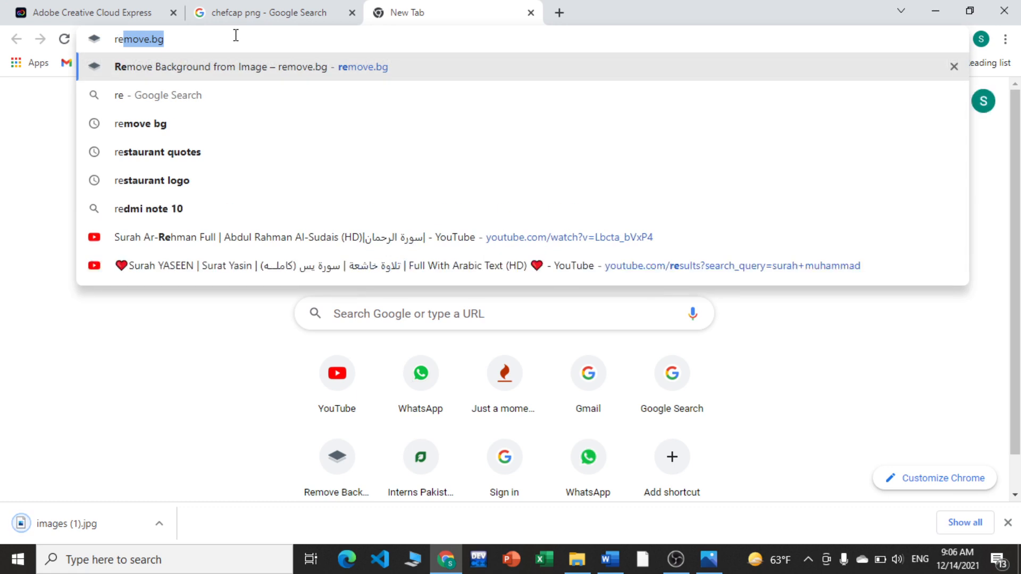
left_click(160, 45)
left_click(183, 69)
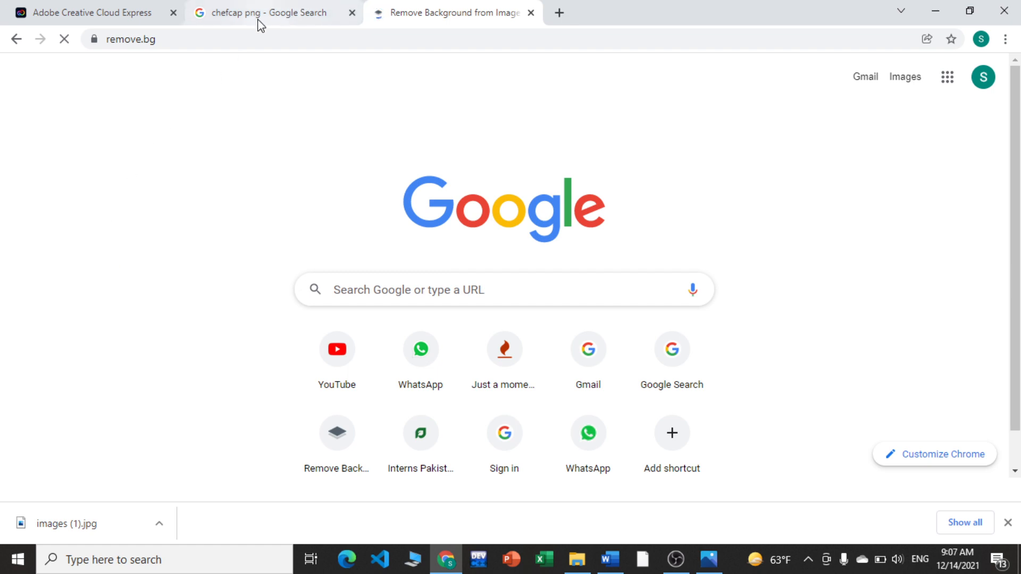
Switch back to the Adobe Creative Cloud Express project, dismiss the downloads bar and view the whole canvas.
left_click(234, 20)
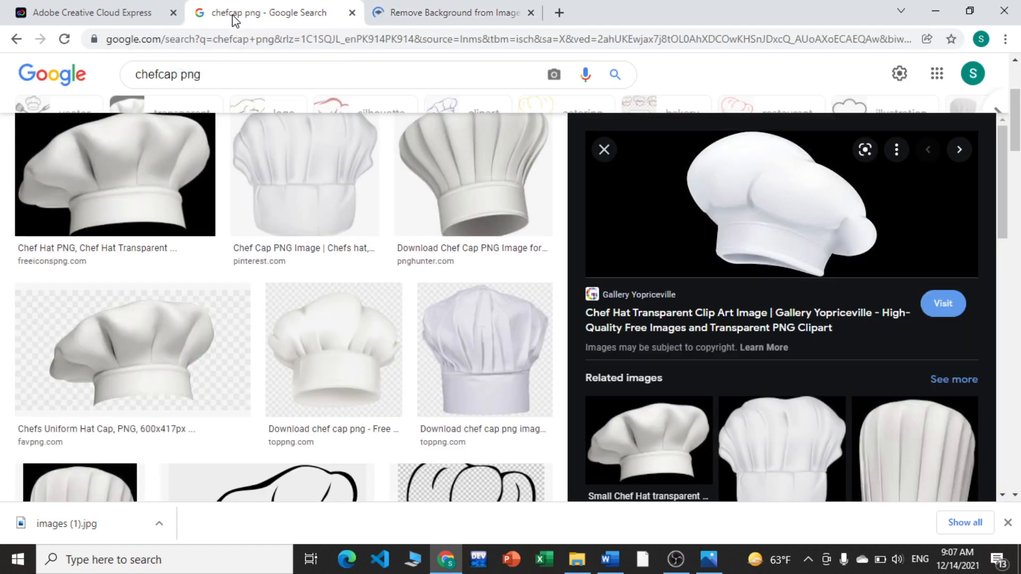
left_click(105, 17)
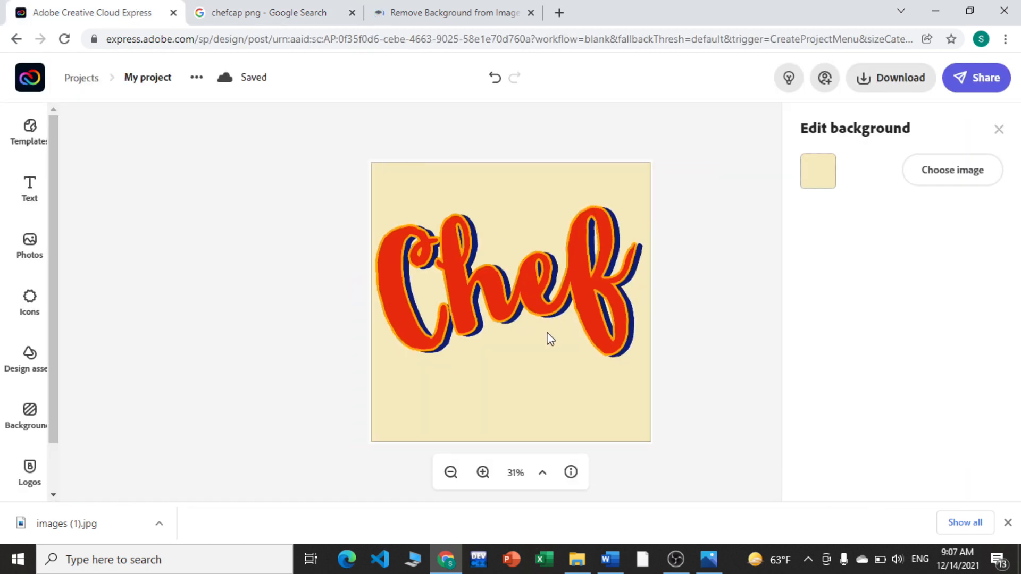
left_click(483, 473)
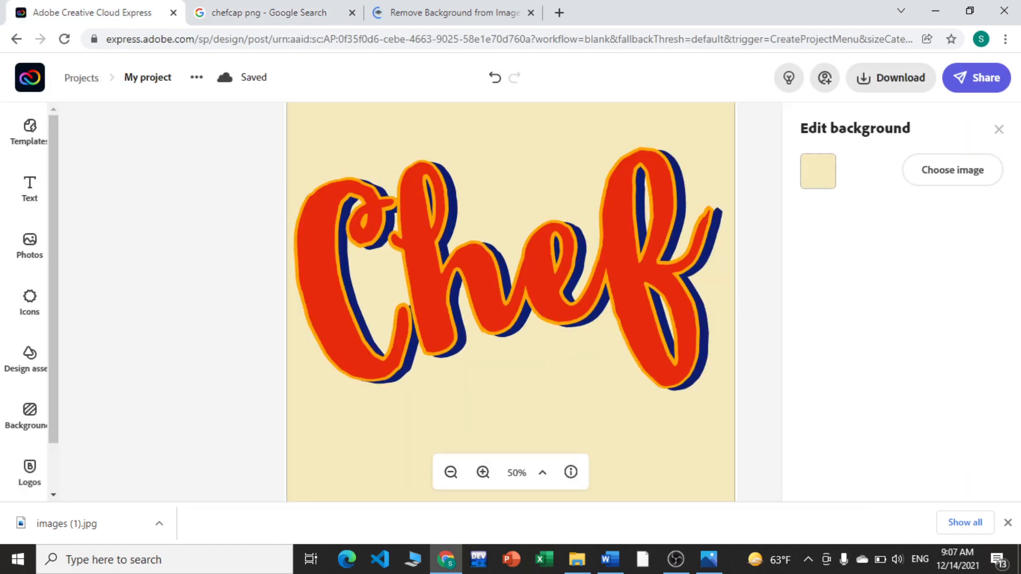
left_click(1008, 524)
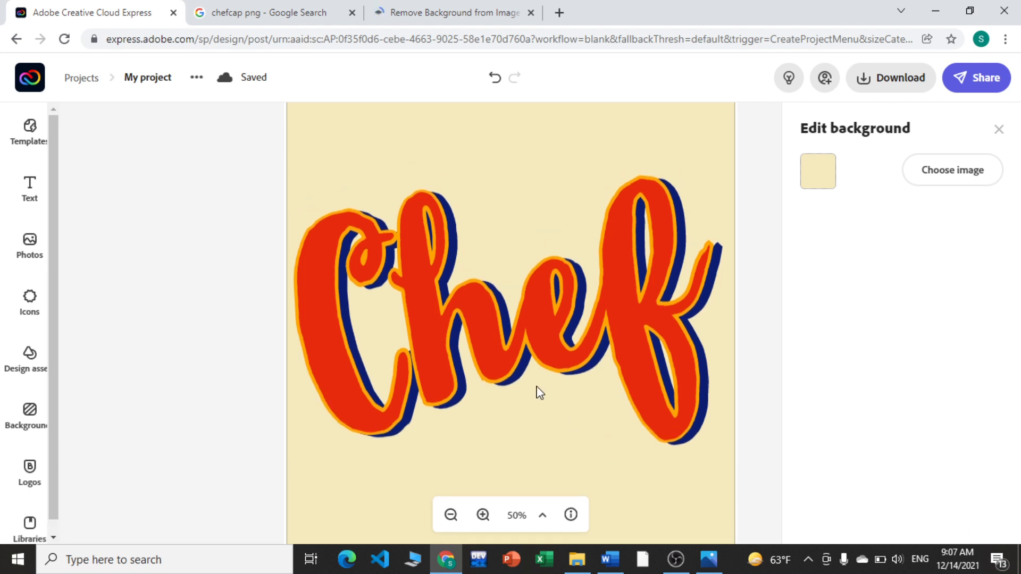
left_click(451, 516)
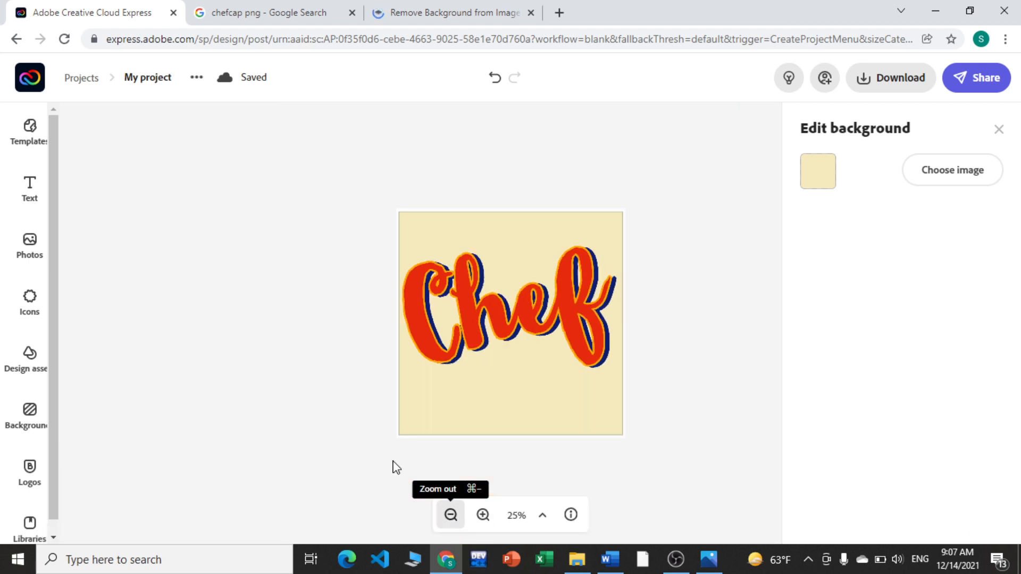
Add a new text element reading "catering serives" below "Chef".
left_click(42, 209)
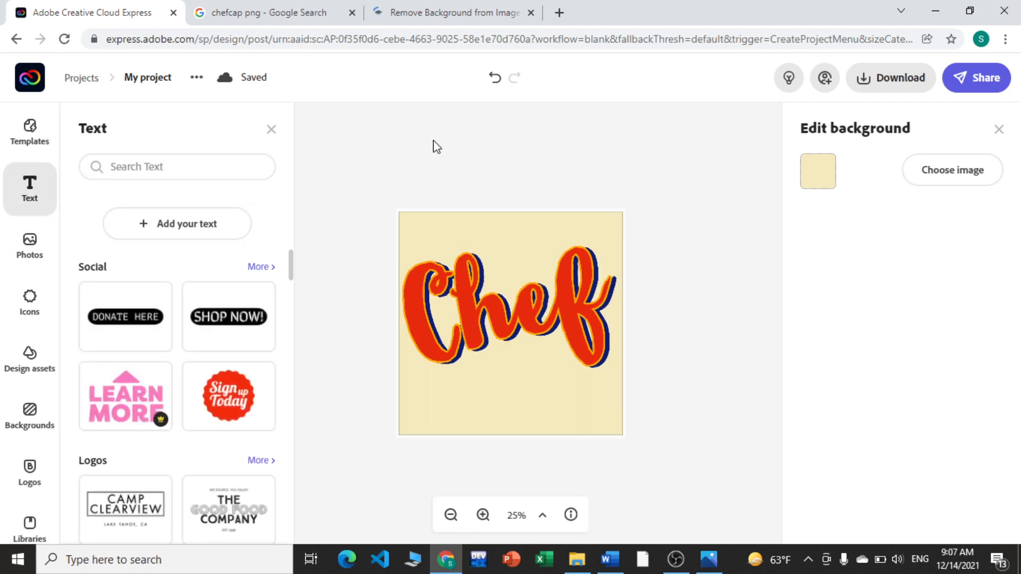
left_click(193, 232)
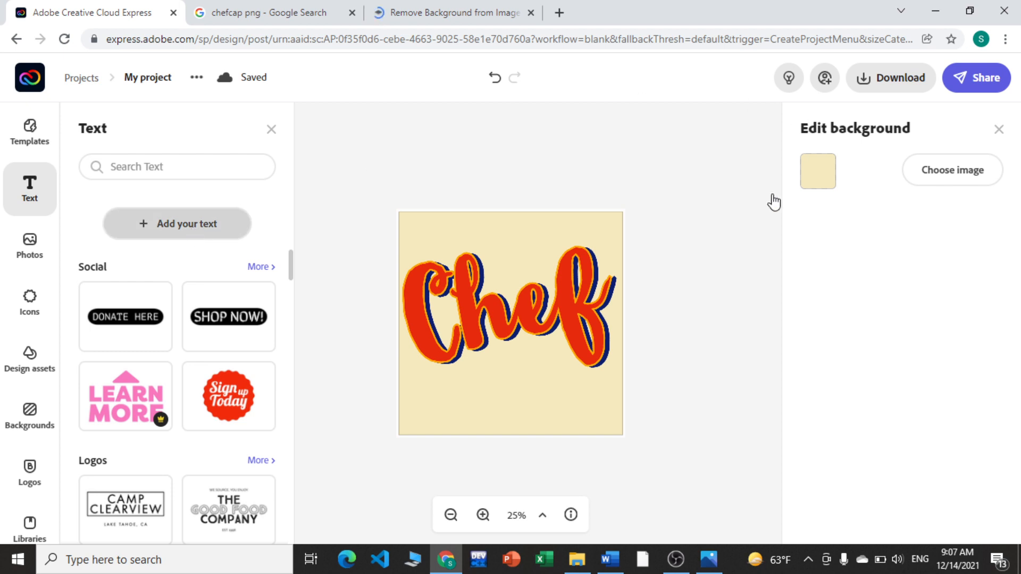
key("BackSpace")
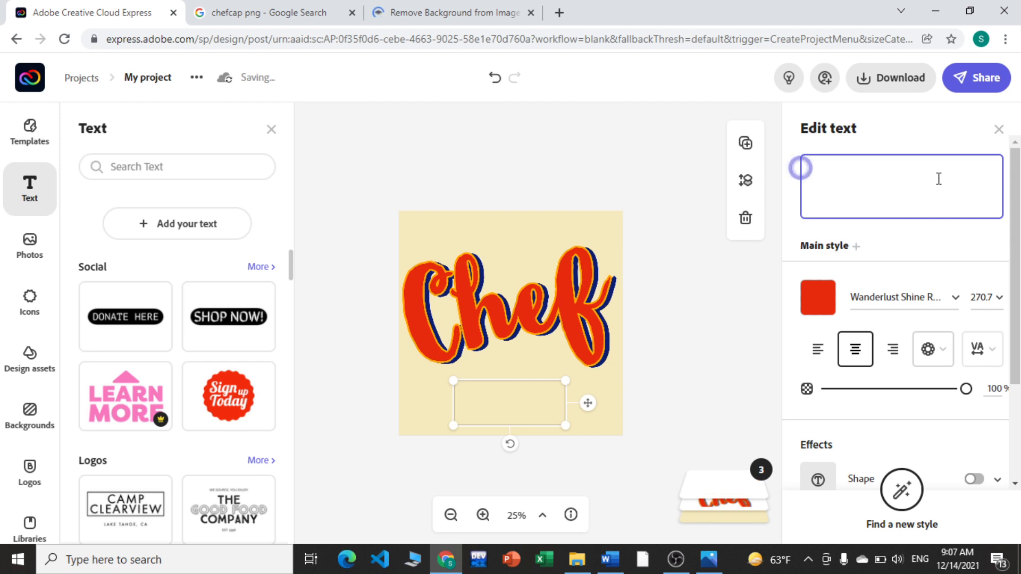
type("caterin")
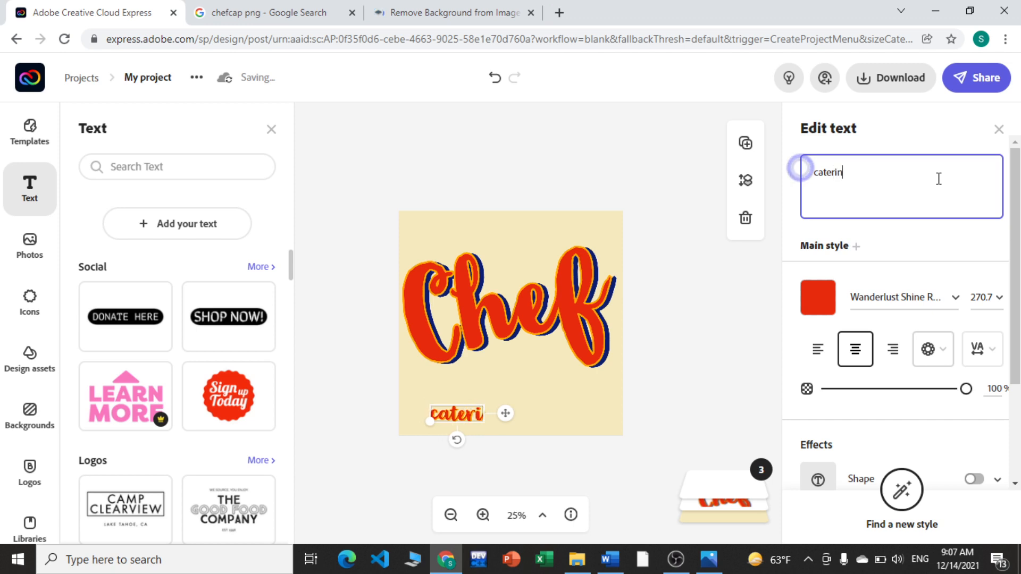
type("g ser")
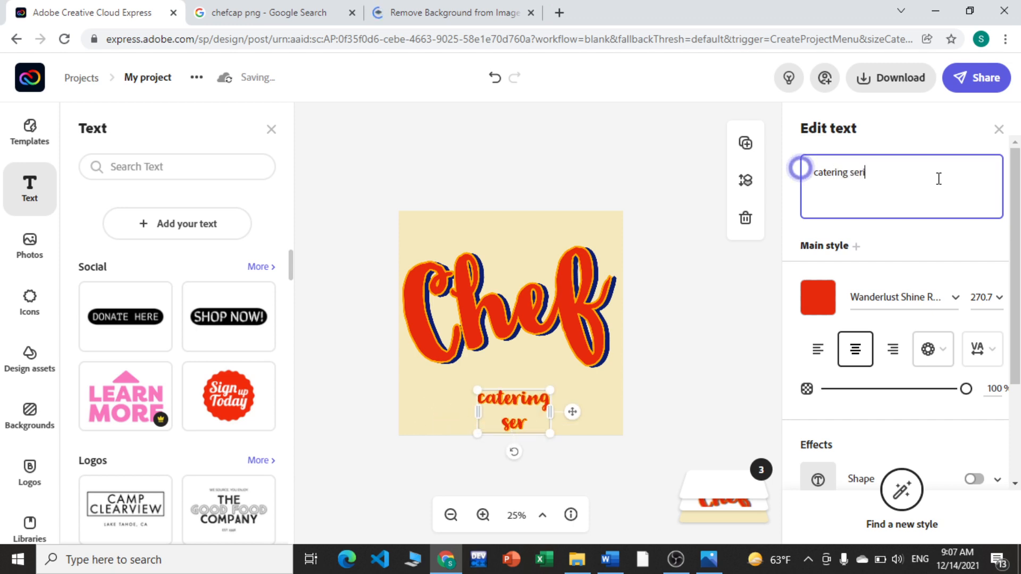
type("ives")
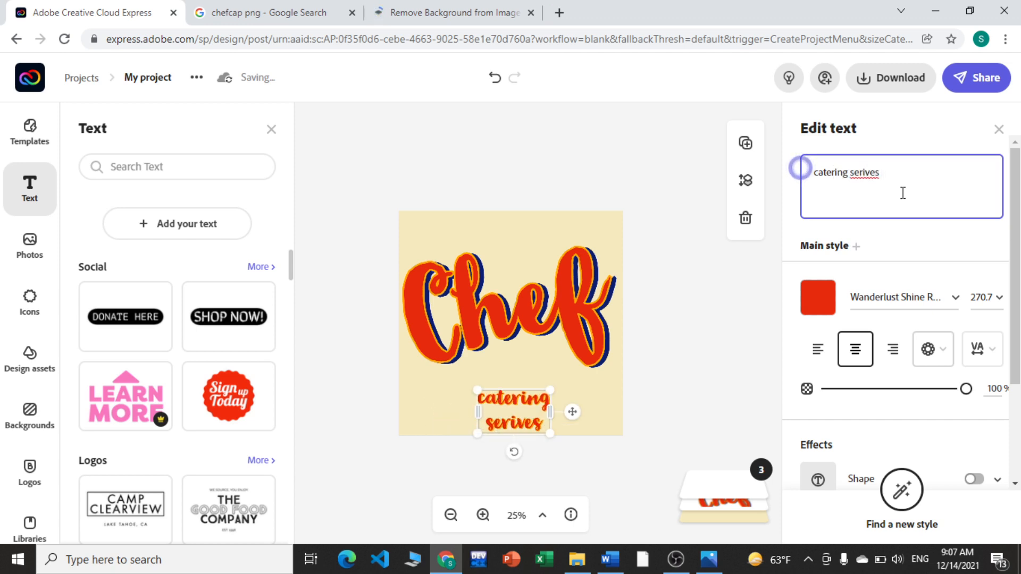
Correct the spelling of the new text so it reads "catering service".
right_click(874, 176)
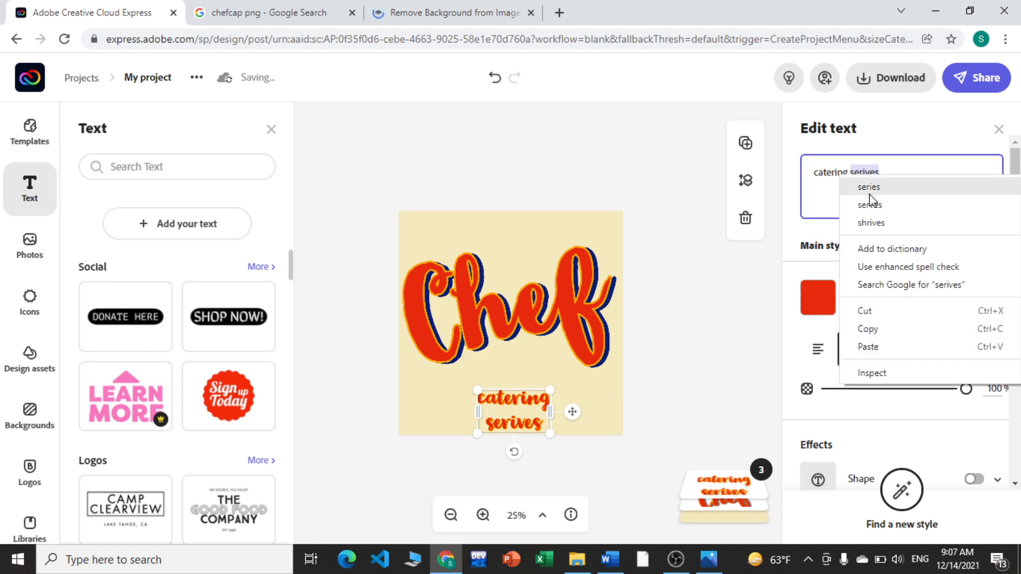
left_click(831, 204)
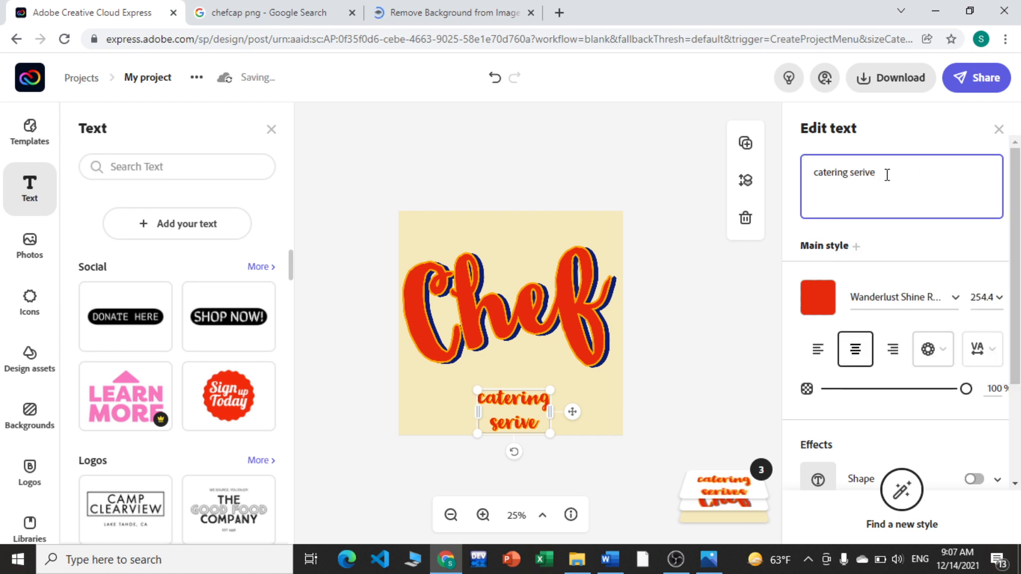
key("BackSpace")
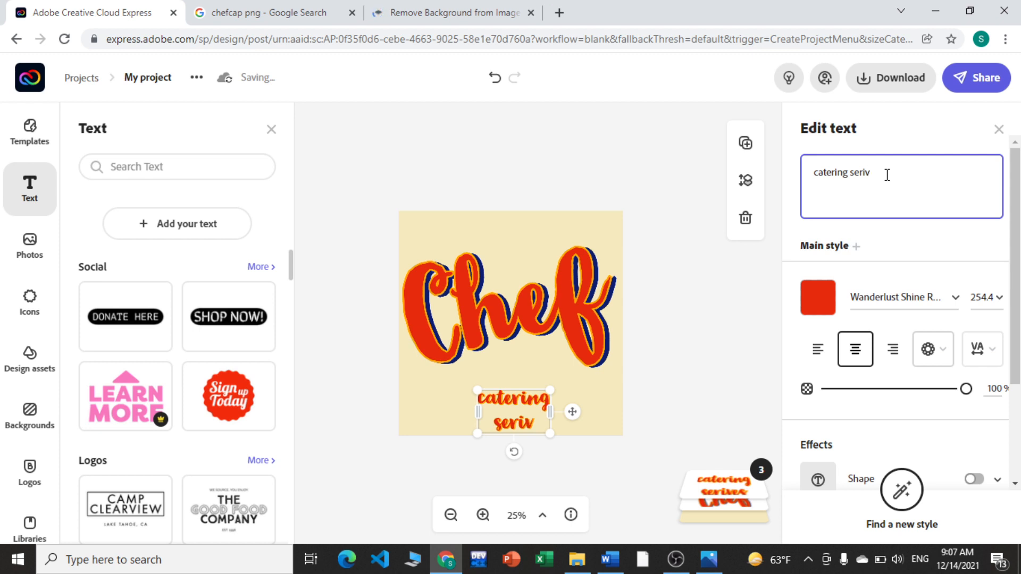
type("ice")
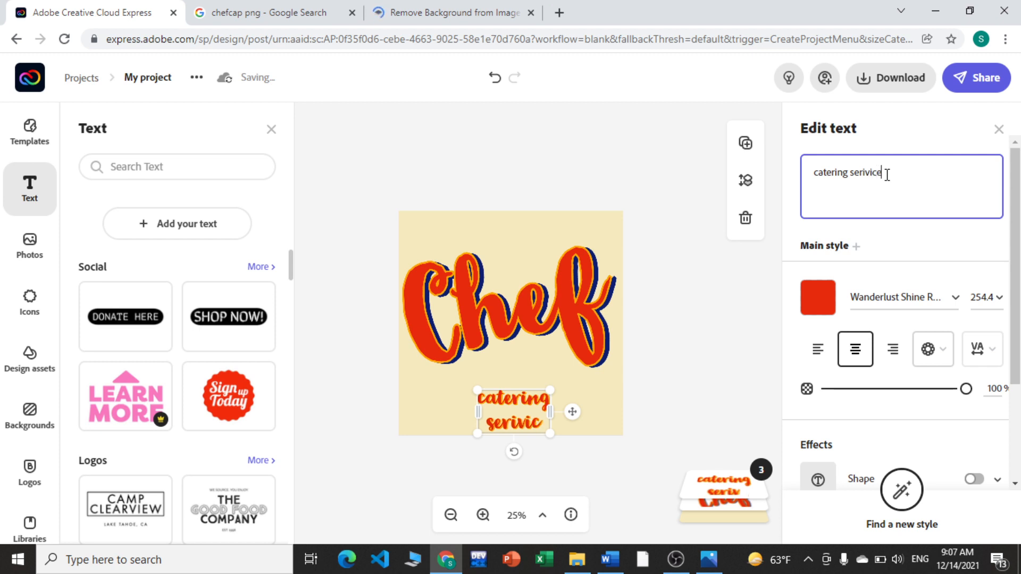
key("BackSpace")
key("BackSpace")
key("BackSpace")
key("BackSpace")
key("BackSpace")
key("BackSpace")
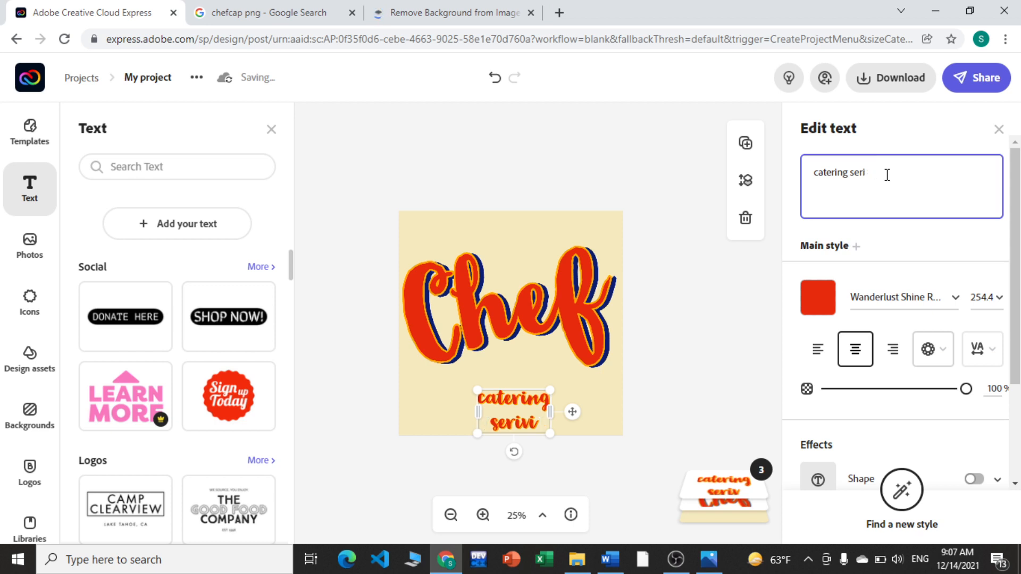
type("vies")
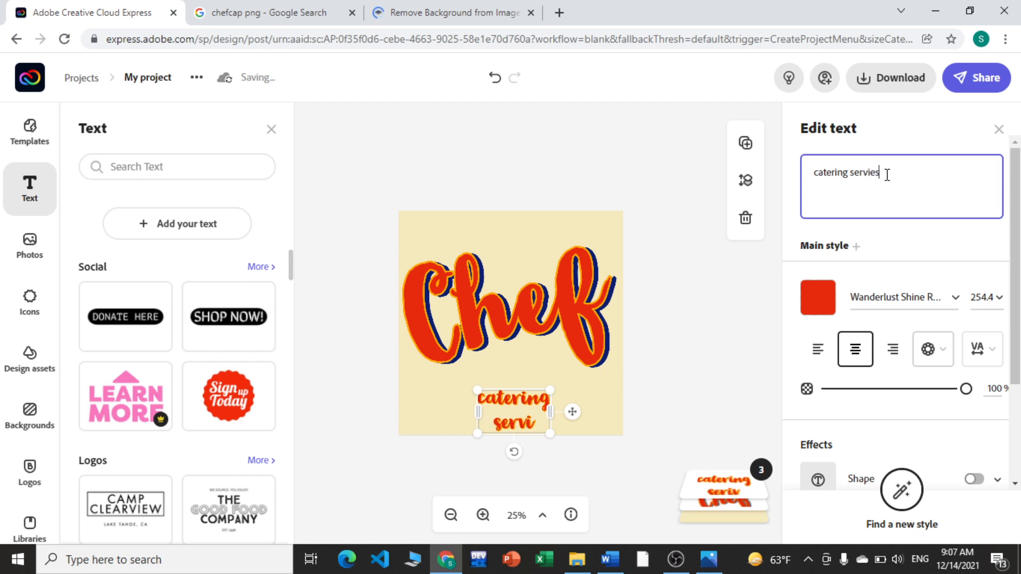
key("BackSpace")
type("ce")
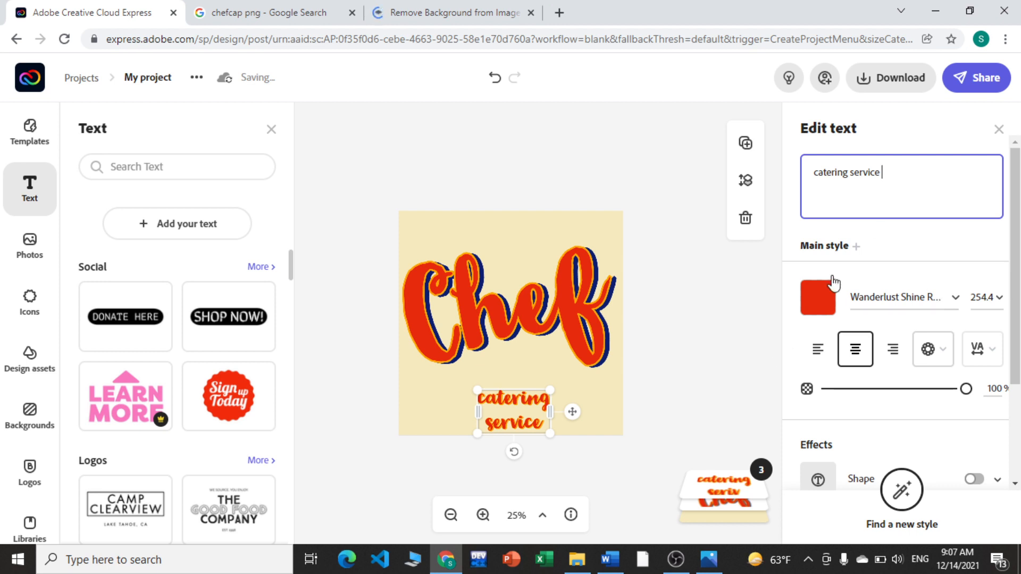
Try the Ultra Regular font on the "catering service" text.
left_click(956, 302)
left_click(956, 302)
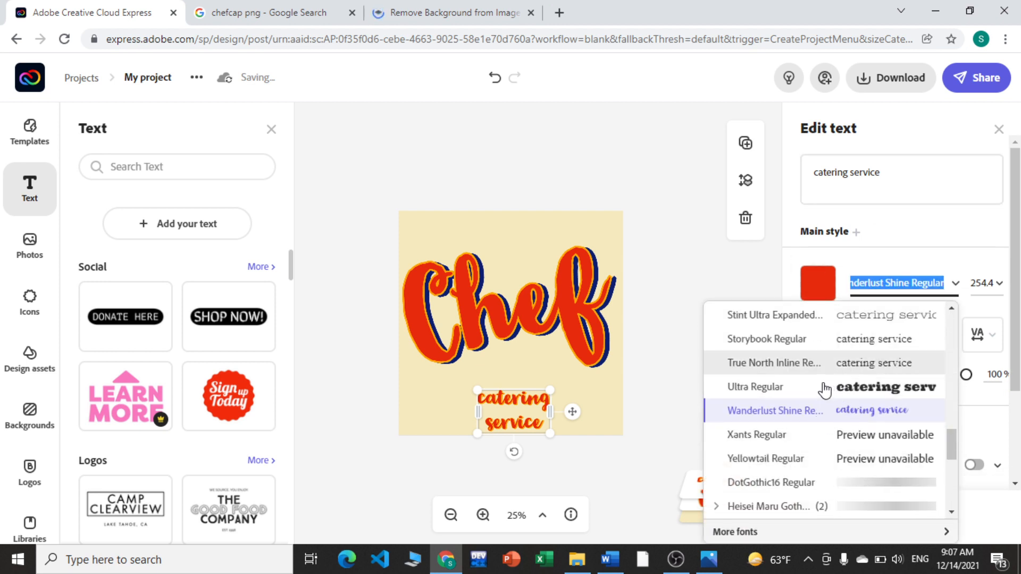
left_click(781, 396)
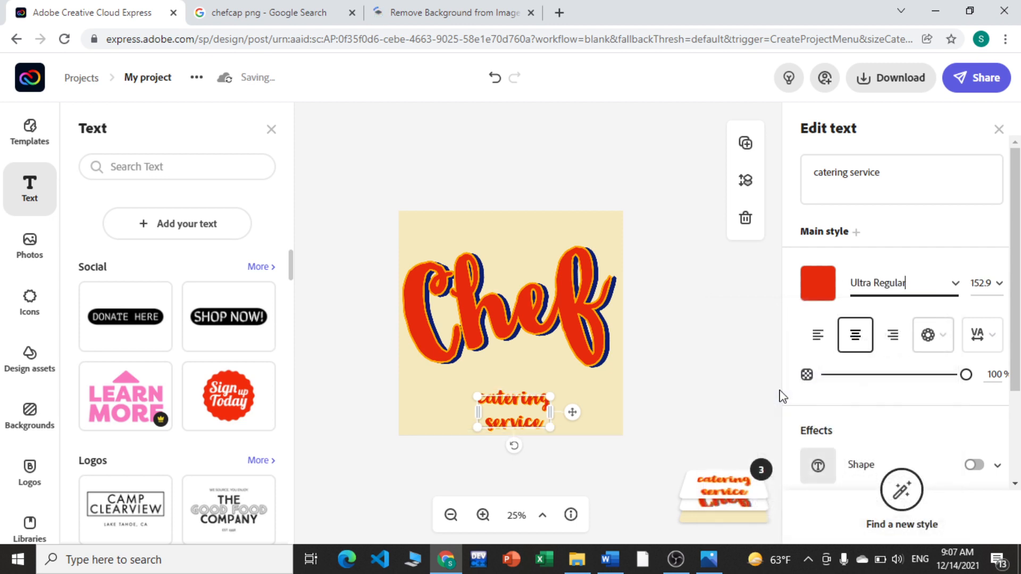
Color the "catering service" text black (#0D0C0A) and set its font to Source Sans Pro Black.
left_click(817, 283)
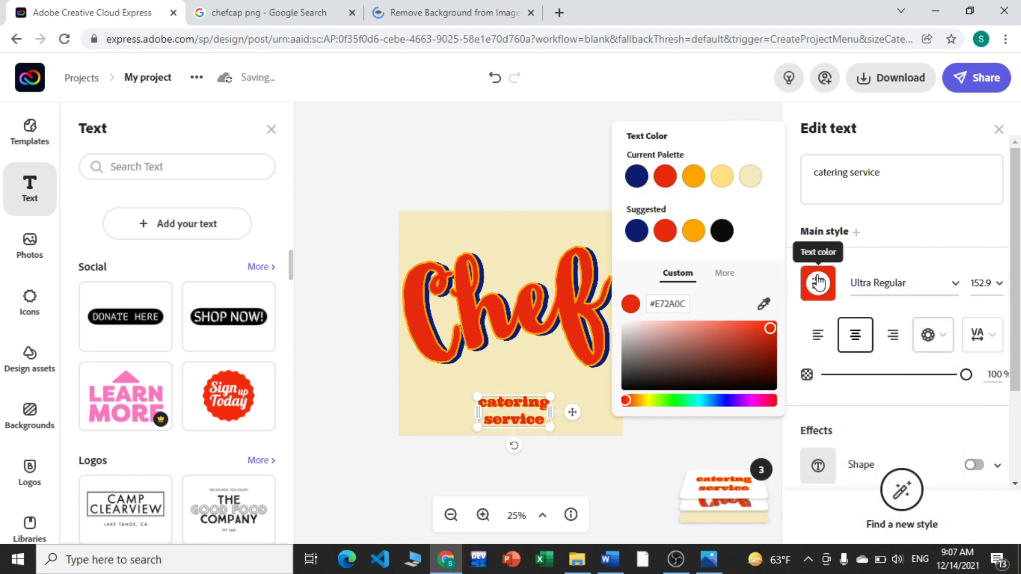
left_click(721, 231)
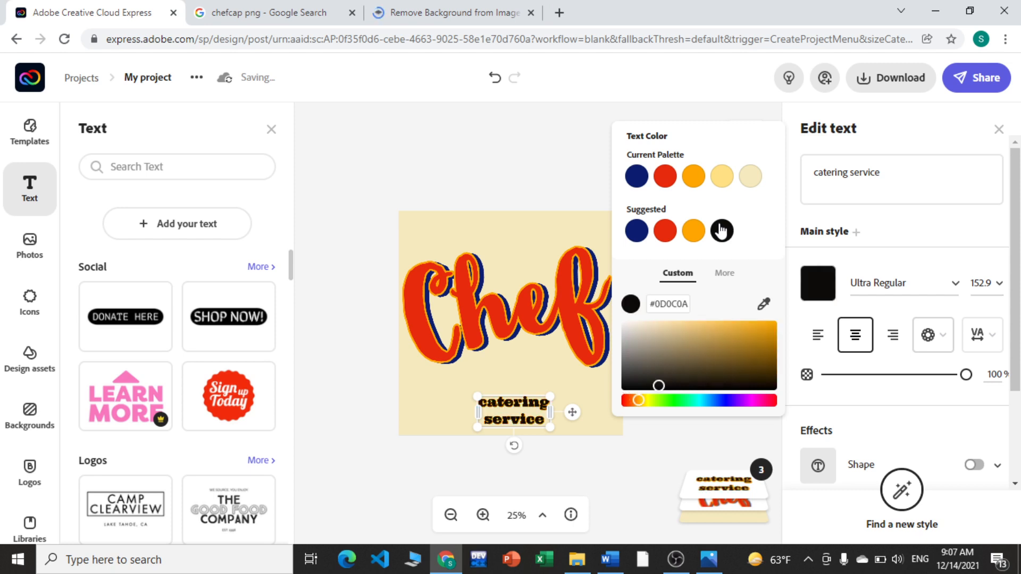
left_click(955, 287)
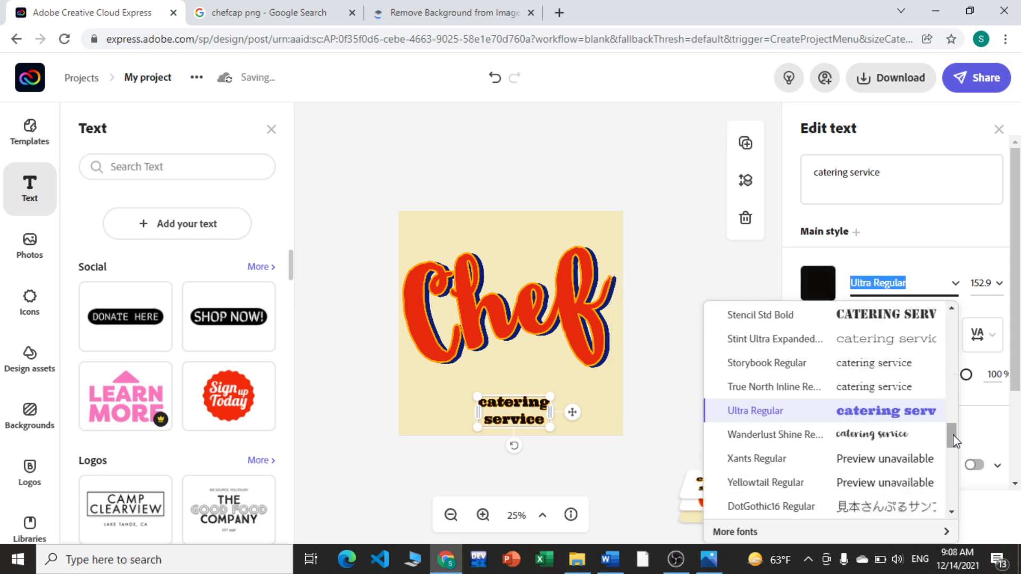
scroll(953, 432, "up", 3)
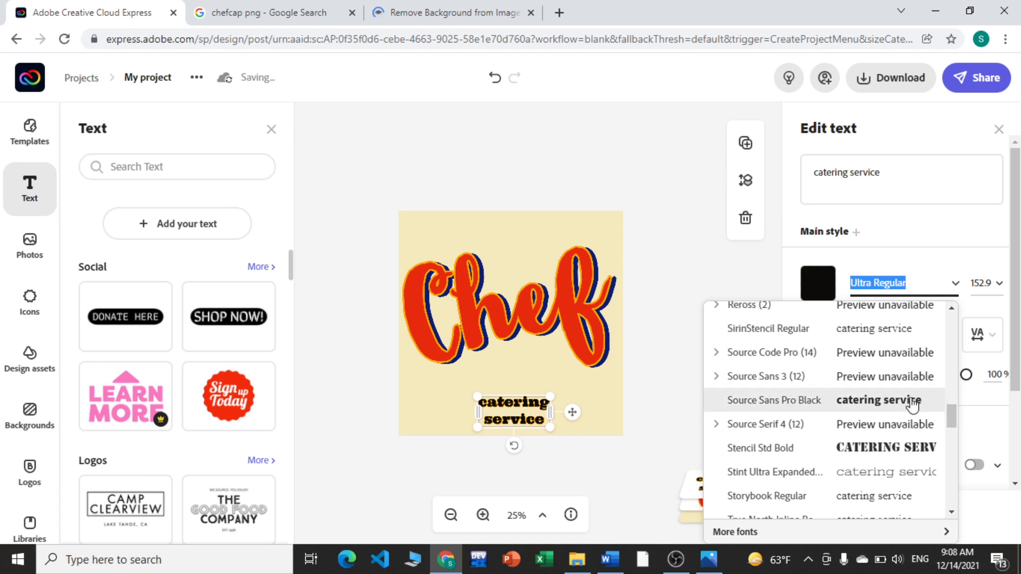
left_click(913, 402)
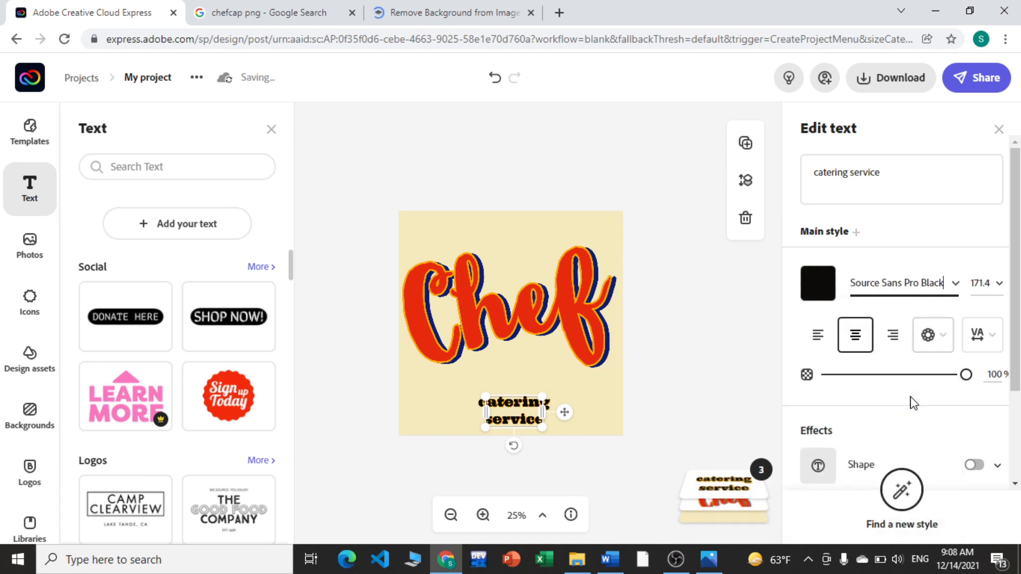
Turn off the shadow and outline effects on the "catering service" text.
left_click(483, 515)
left_click(483, 514)
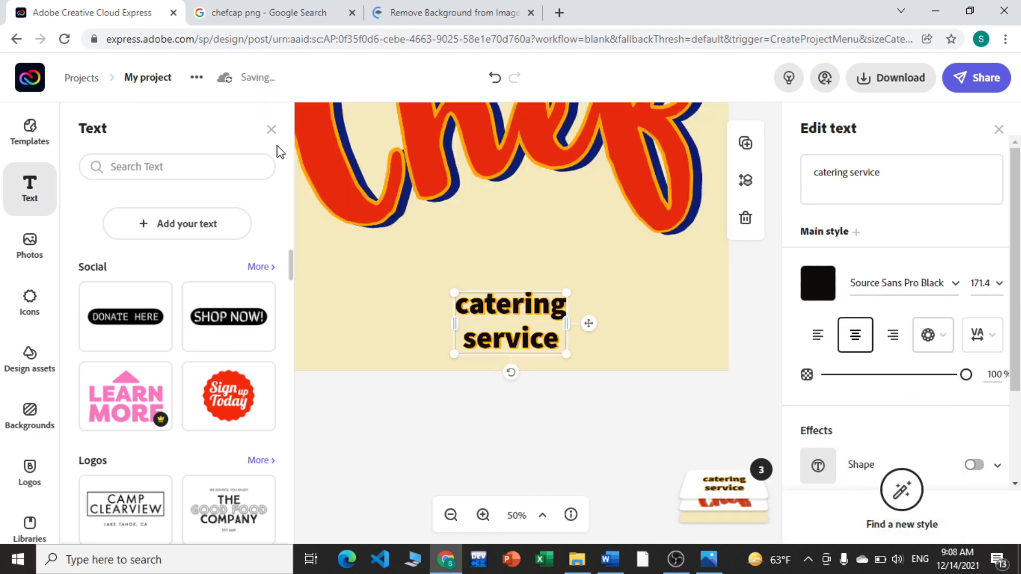
left_click(271, 132)
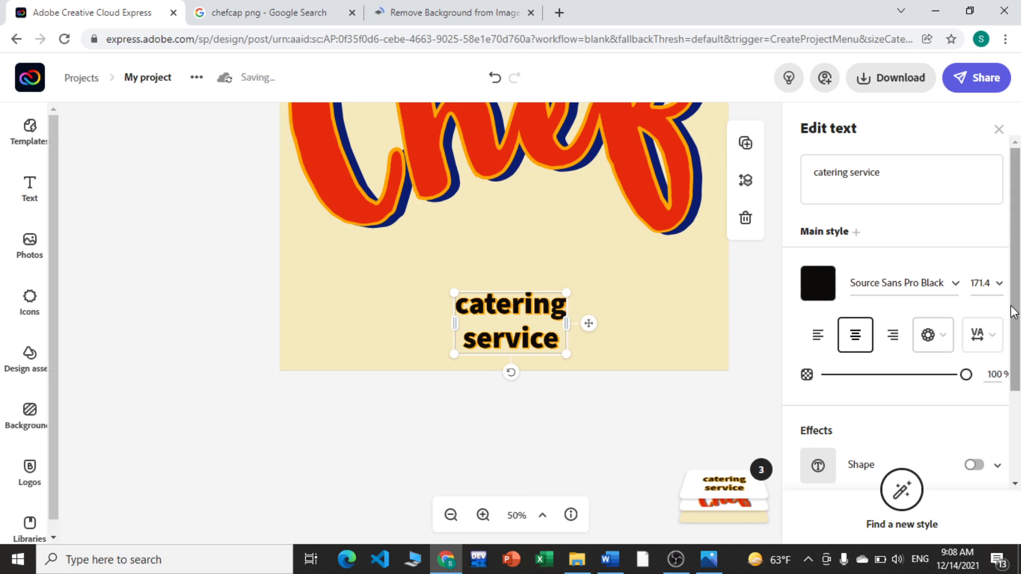
scroll(1011, 311, "down", 3)
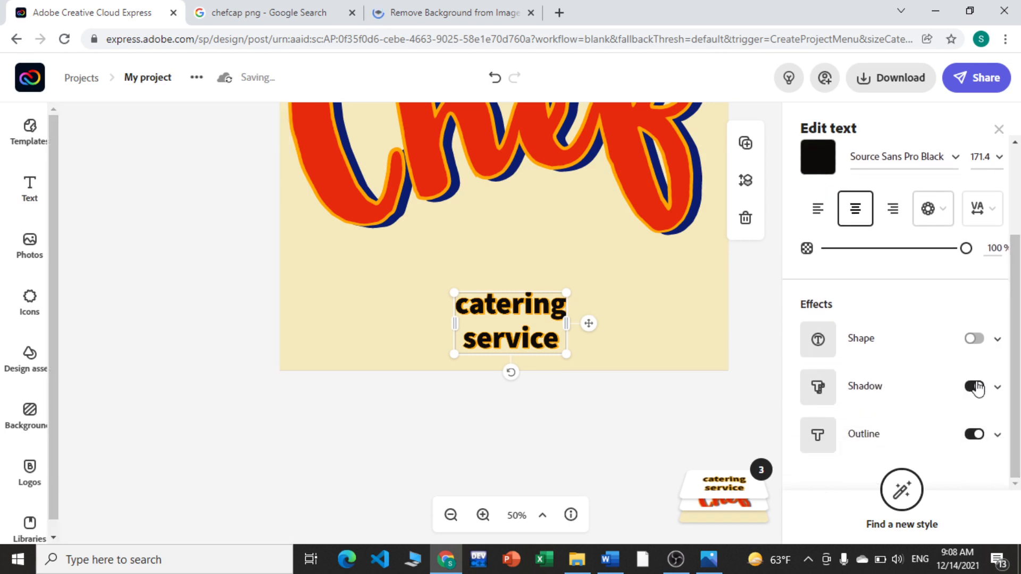
left_click(976, 387)
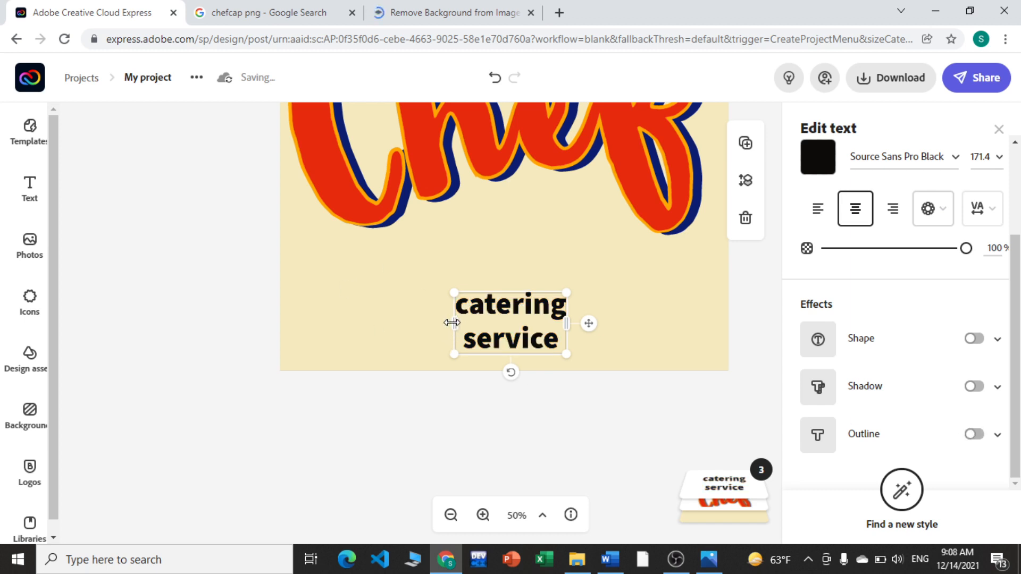
Widen the "catering service" text box to fit on one line and move it directly beneath "Chef".
left_click_drag(452, 323, 287, 304)
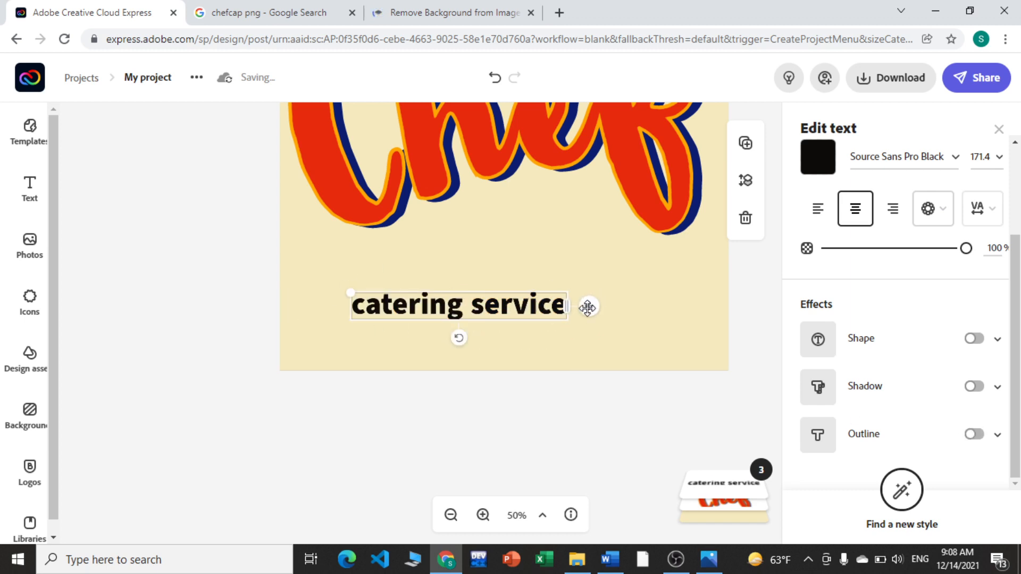
left_click_drag(589, 306, 651, 240)
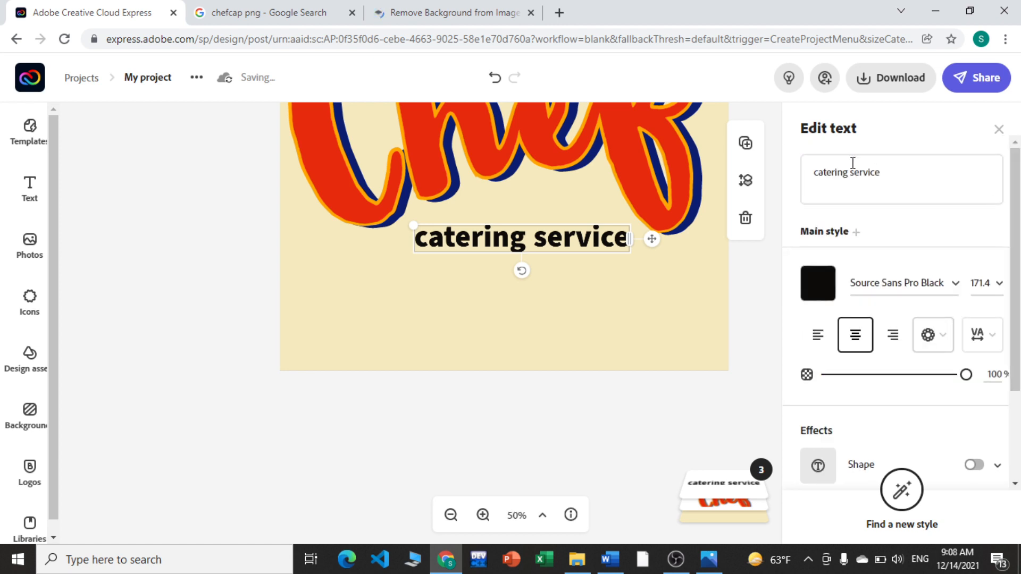
Capitalize the first letter of the small text so it reads "Catering service".
left_click(821, 172)
key("BackSpace")
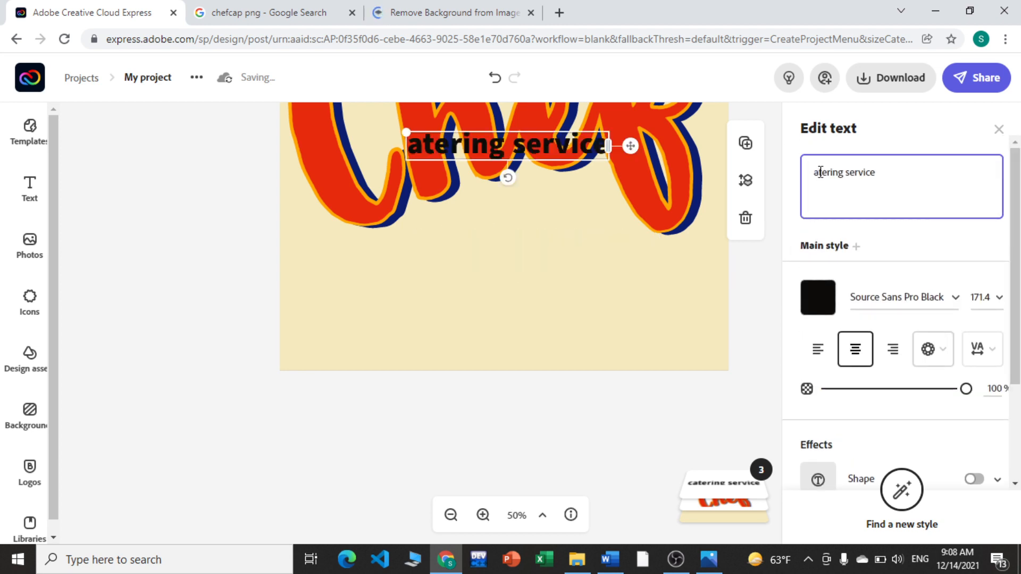
type("C")
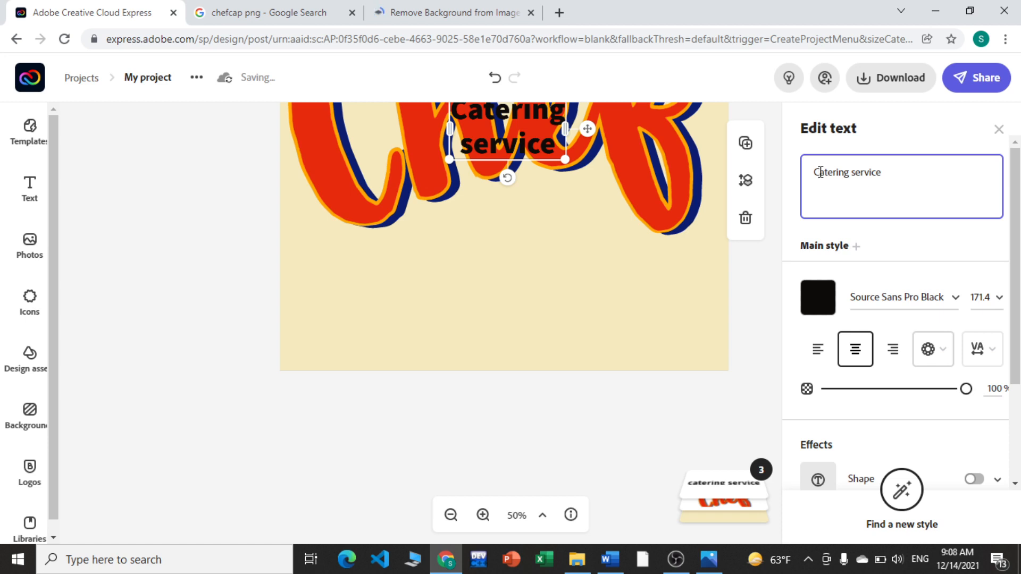
Capitalize the second word of the tagline so it reads "Catering Service".
left_click(860, 172)
key("BackSpace")
type("S")
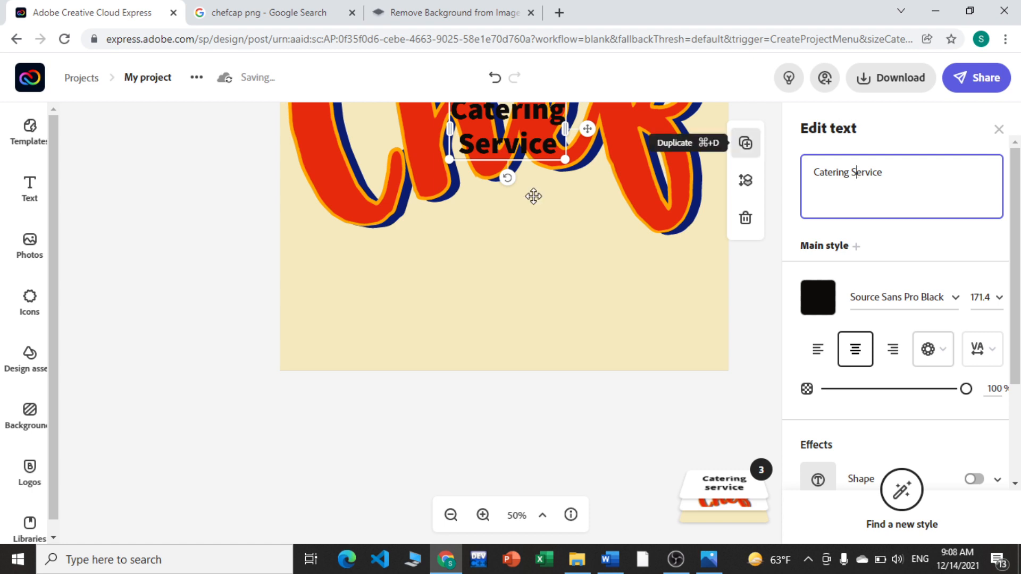
Widen the "Catering Service" text box to fit on one line and place it directly beneath "Chef".
left_click_drag(591, 128, 595, 218)
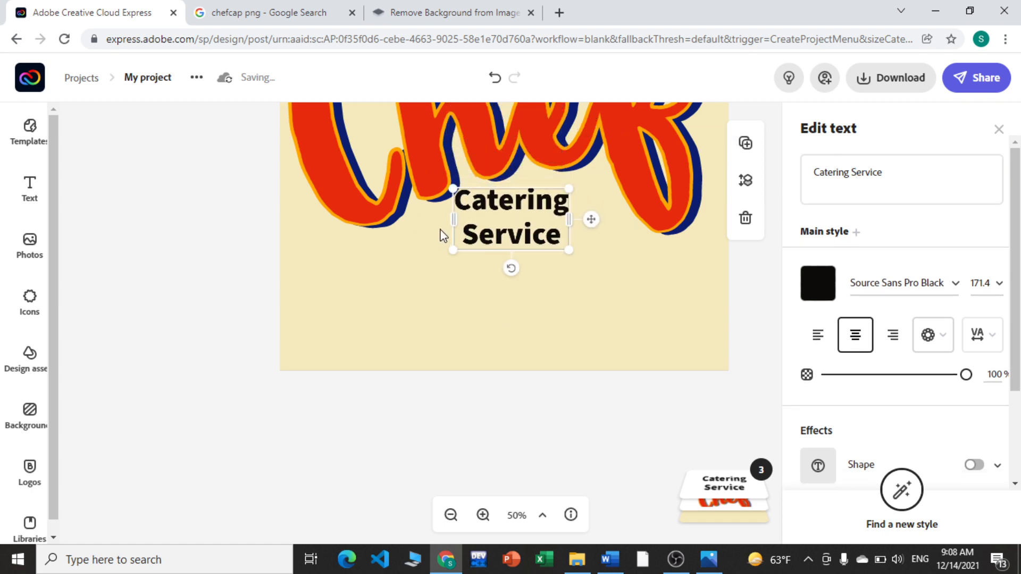
left_click_drag(455, 219, 287, 246)
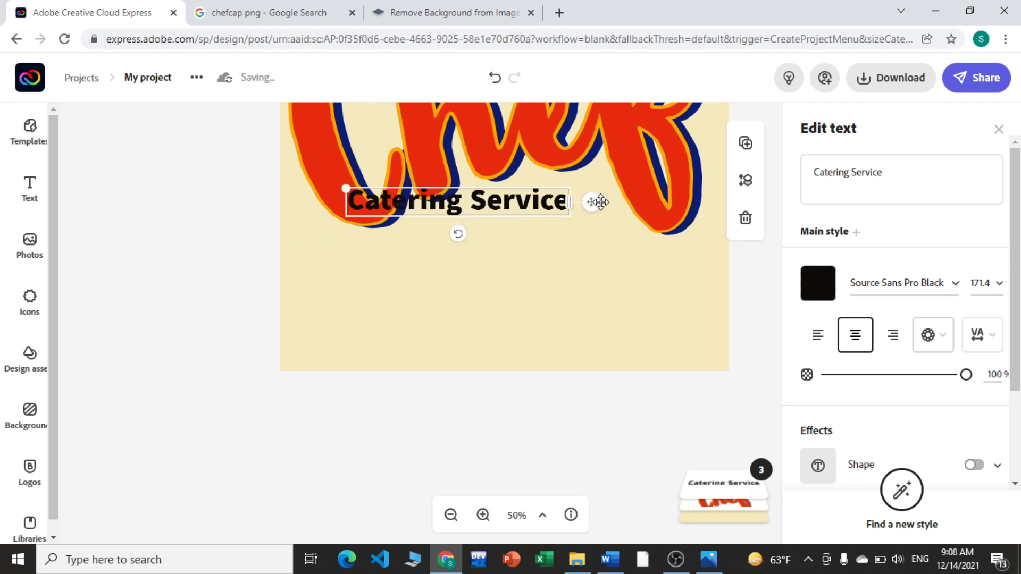
left_click_drag(595, 202, 663, 228)
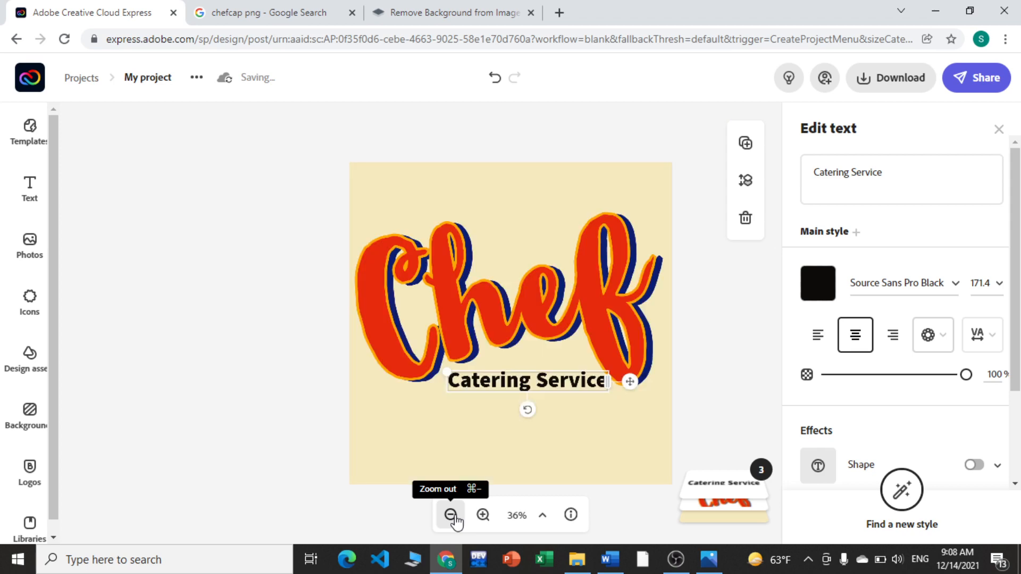
left_click(452, 516)
left_click(482, 516)
left_click(483, 516)
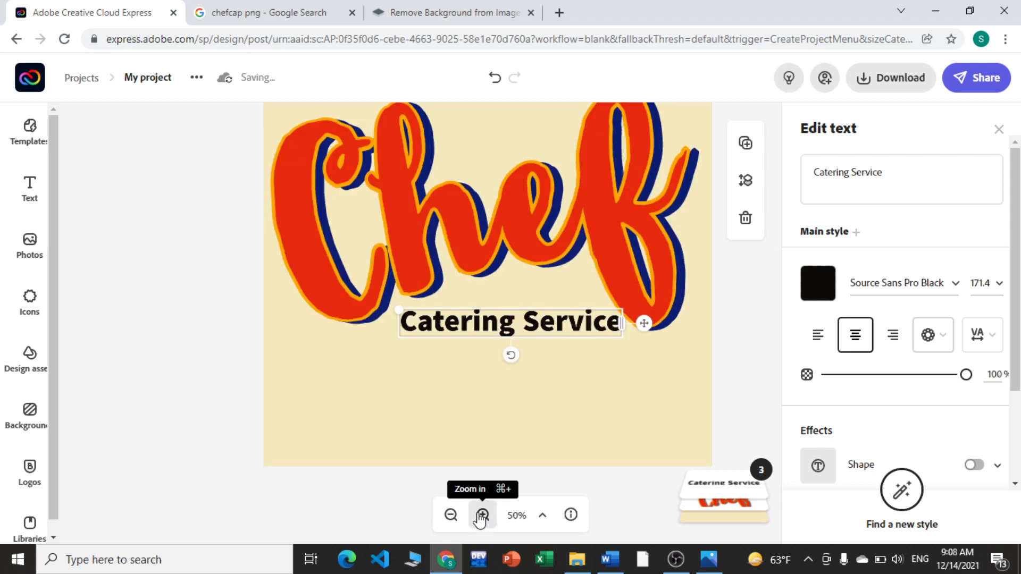
left_click(451, 516)
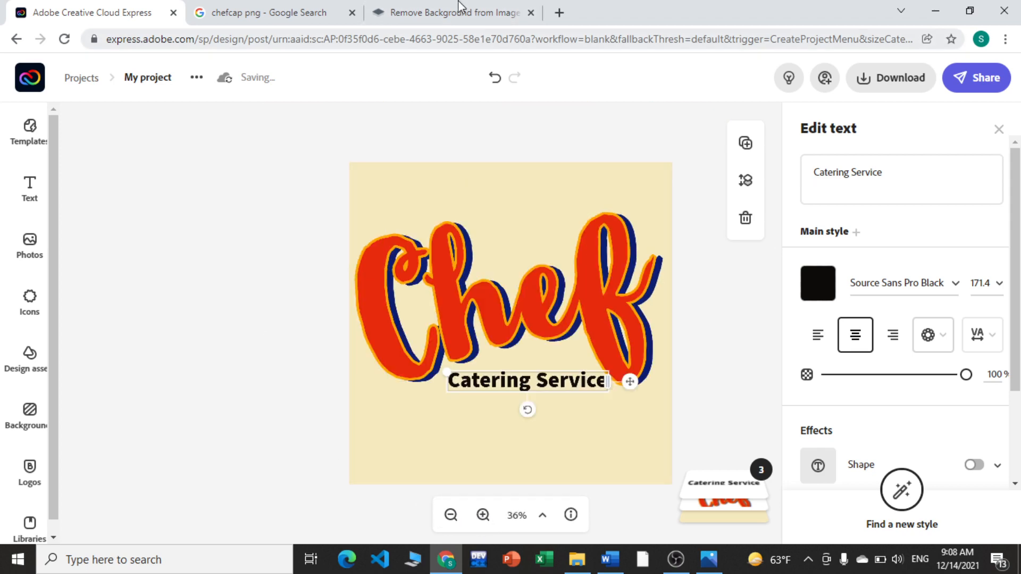
Switch to remove.bg, upload the chef hat image "images (1)", download the background-free version and check it.
left_click(448, 14)
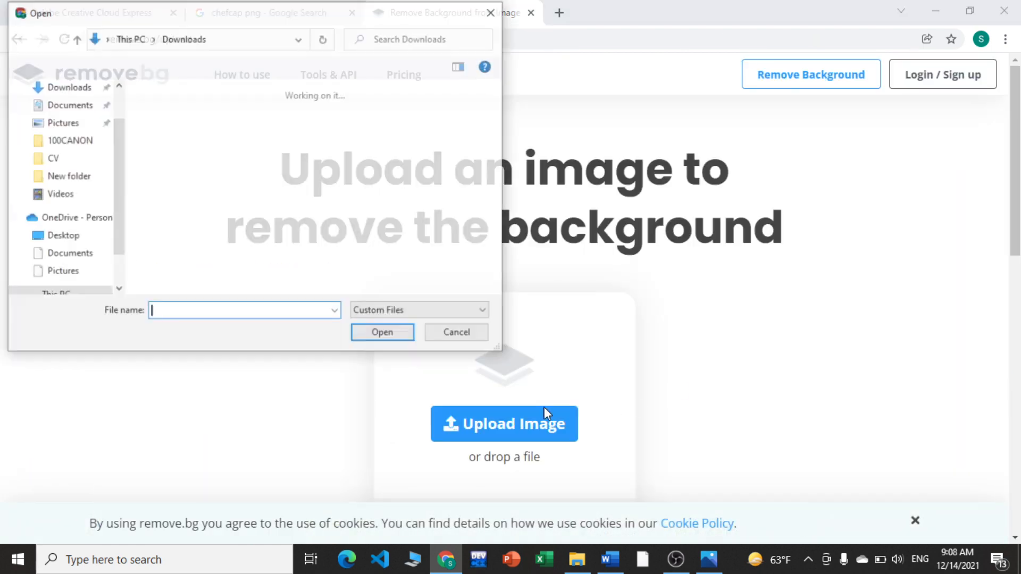
left_click(194, 176)
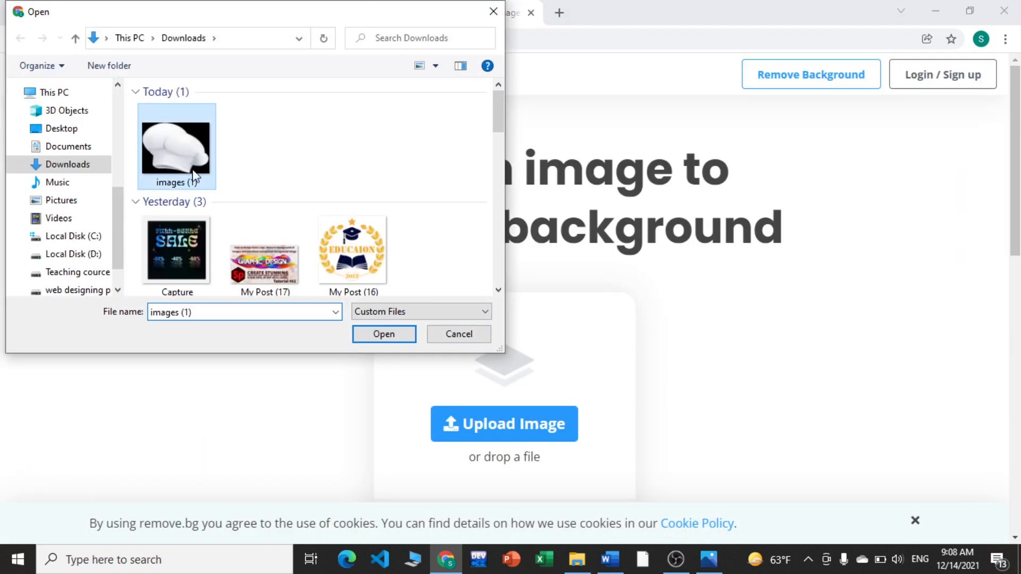
left_click(396, 337)
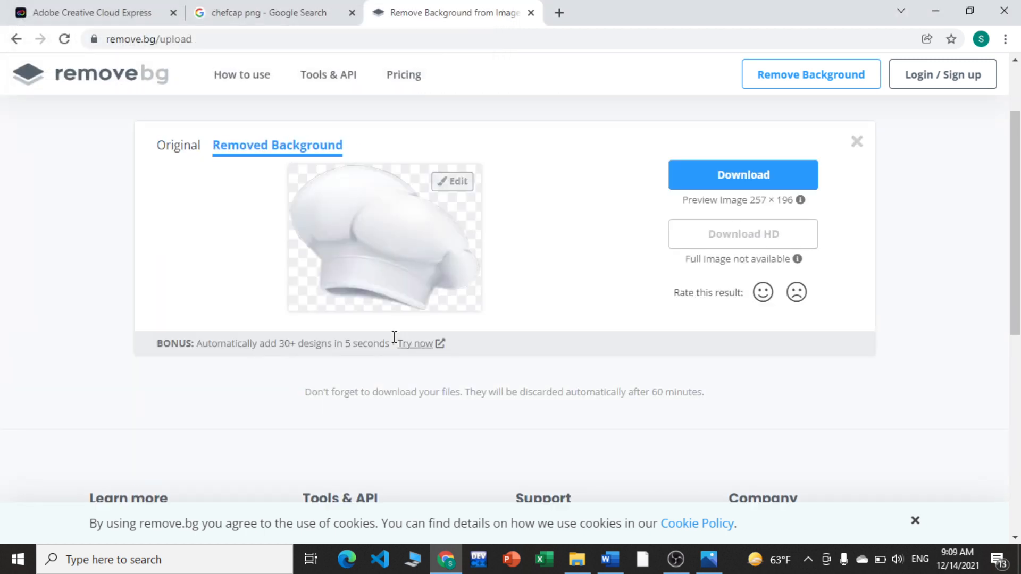
left_click(731, 183)
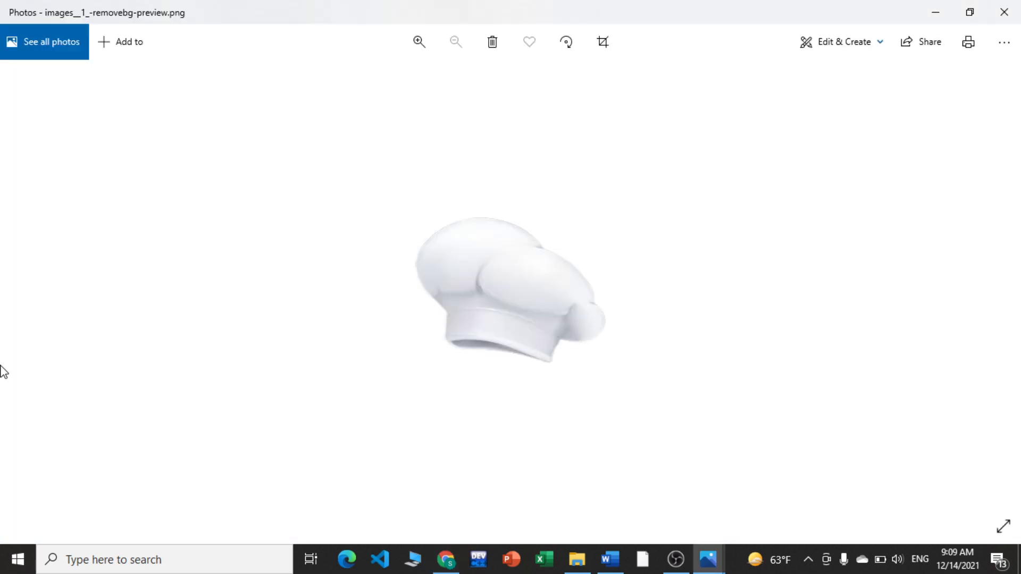
scroll(376, 366, "up", 3)
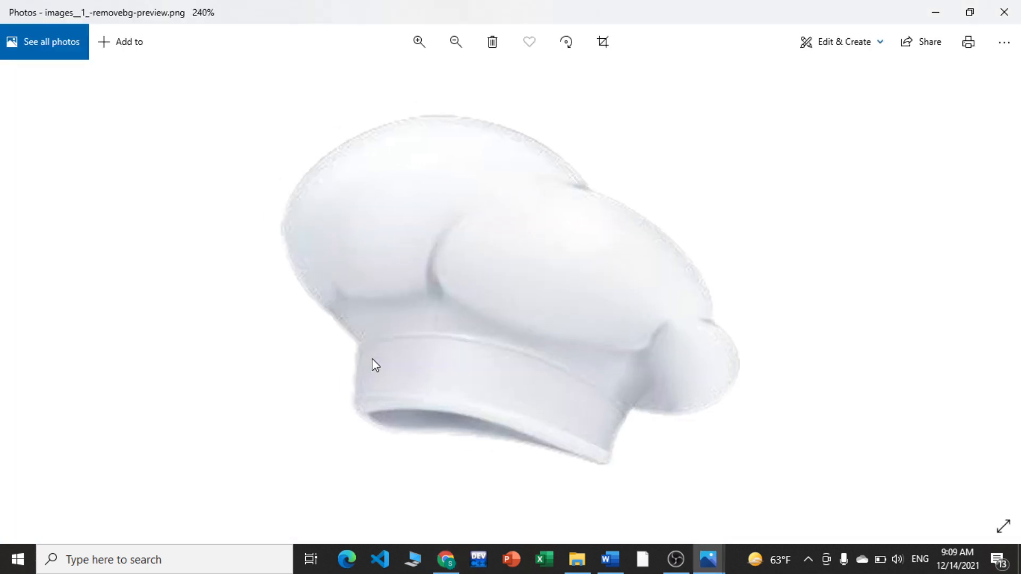
left_click(1001, 13)
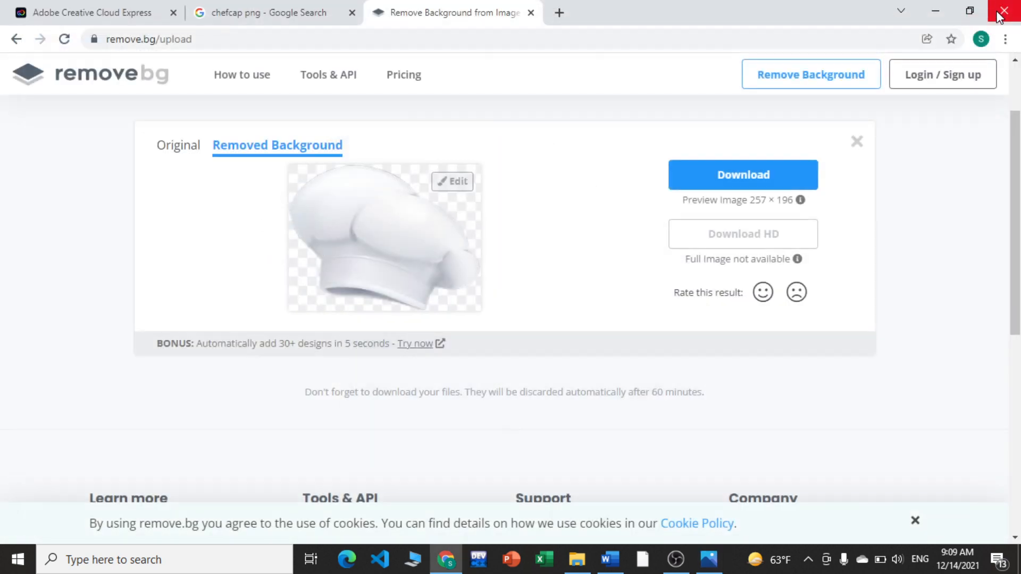
left_click(532, 240)
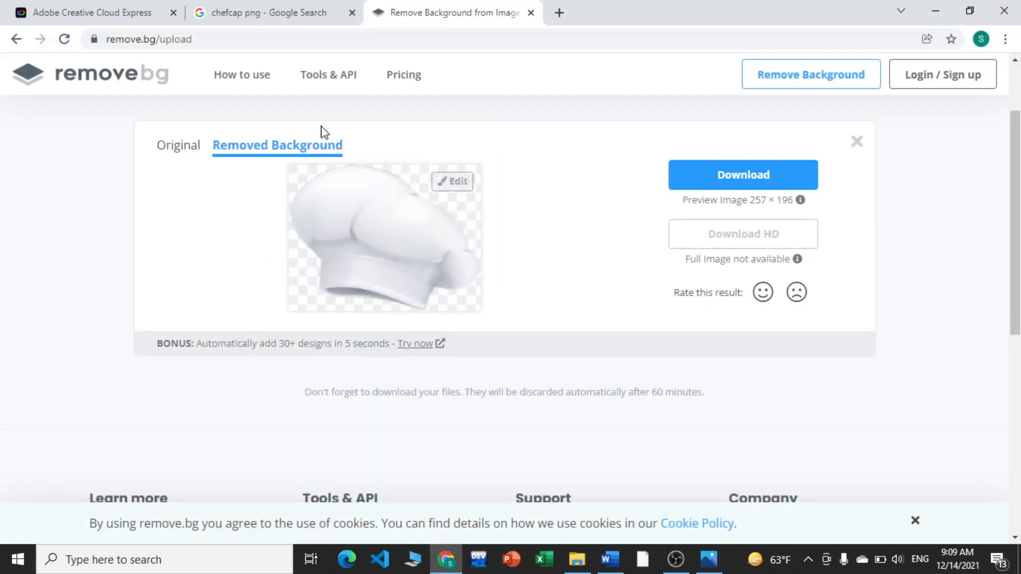
Return to the Adobe Creative Cloud Express design and upload the photo "images__1_-removebg-preview".
left_click(103, 21)
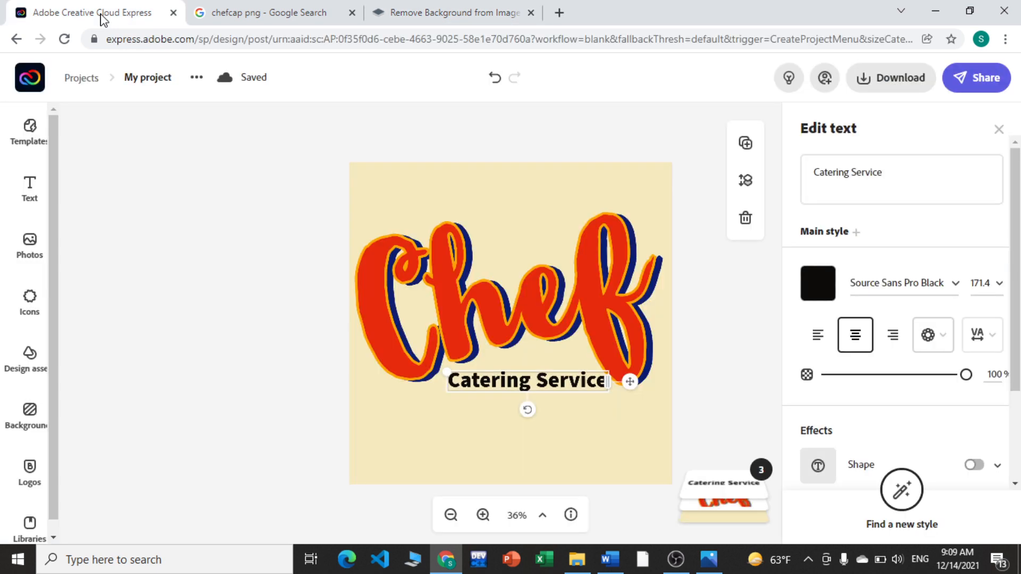
left_click(286, 331)
left_click(27, 250)
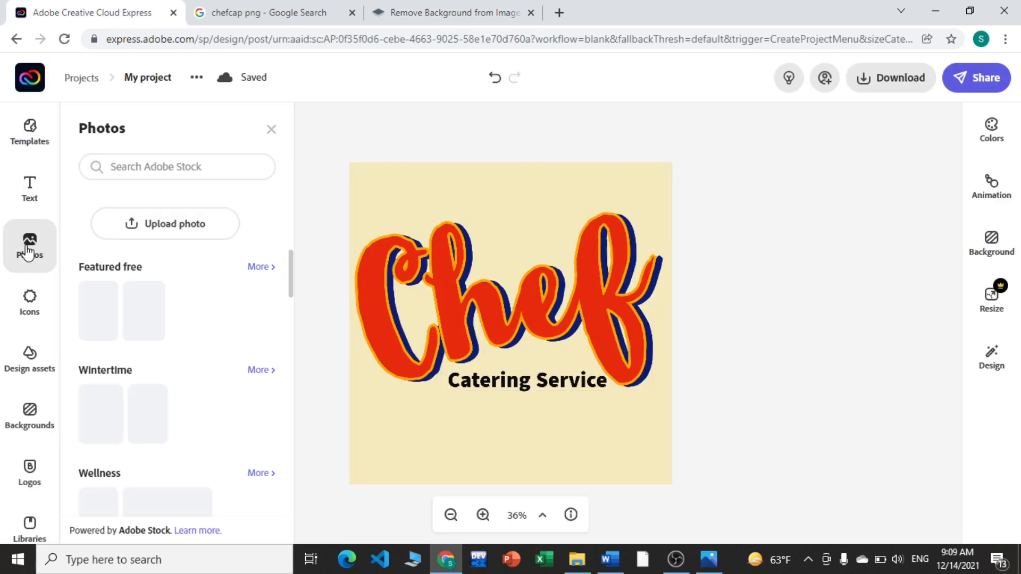
left_click(159, 219)
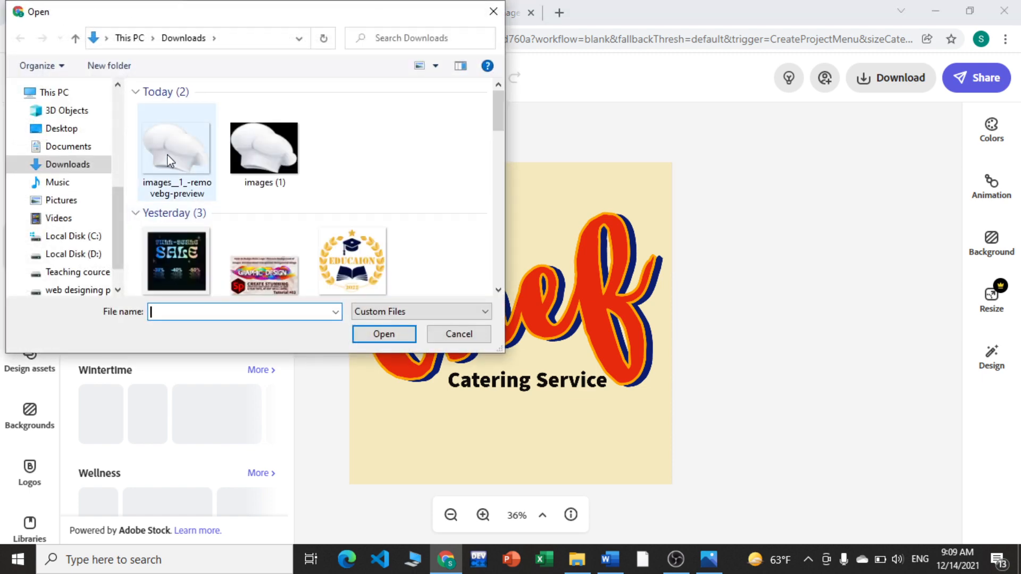
left_click(167, 154)
left_click(393, 339)
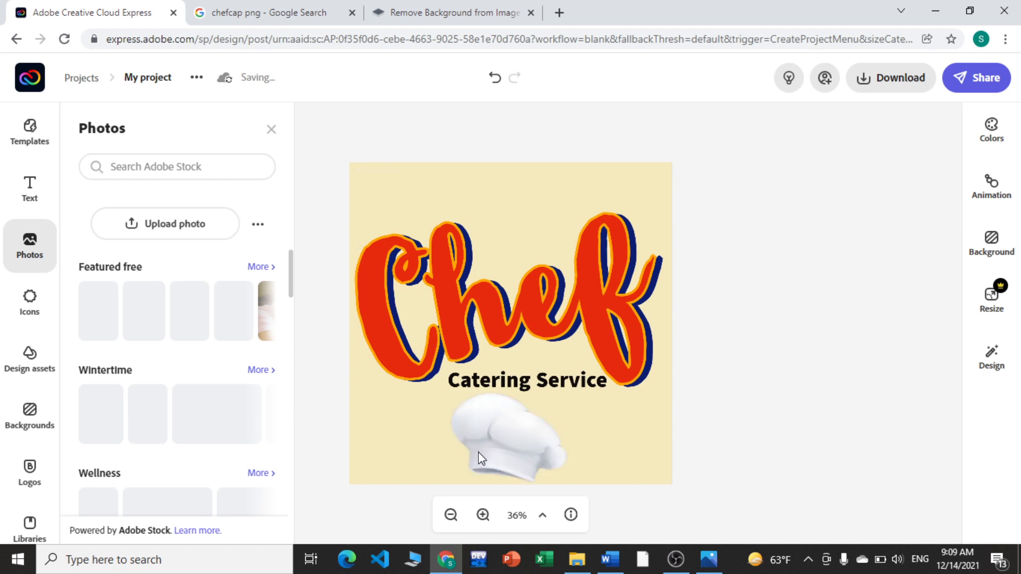
Move the chef hat above the "e" of "Chef" and flip it horizontally.
left_click(492, 455)
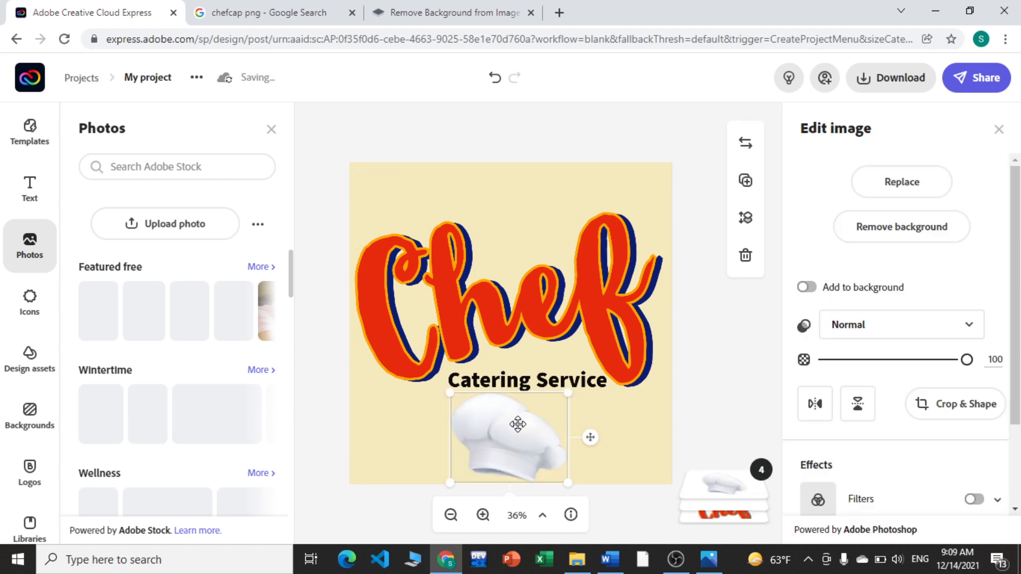
left_click_drag(525, 358, 545, 230)
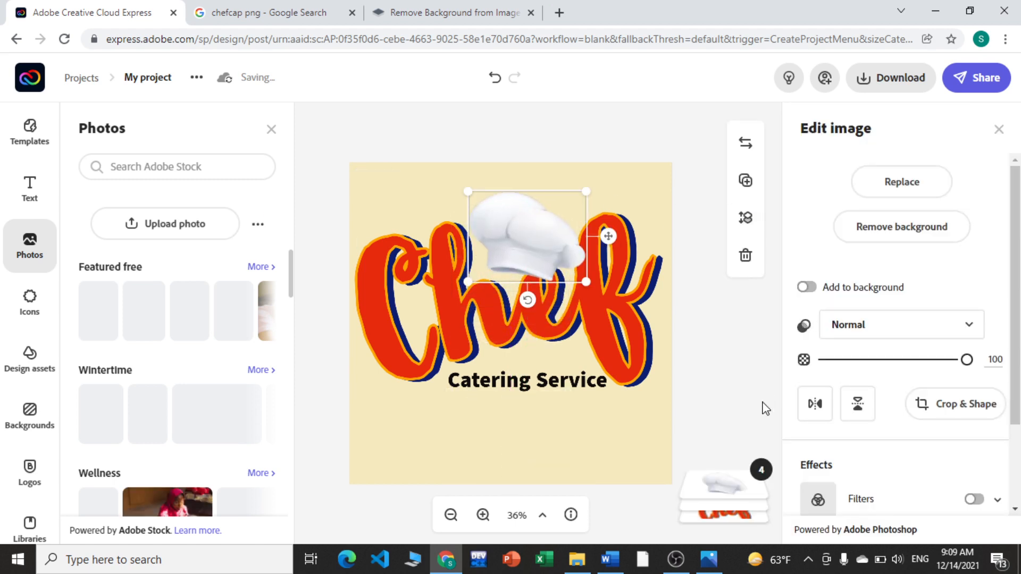
left_click(819, 405)
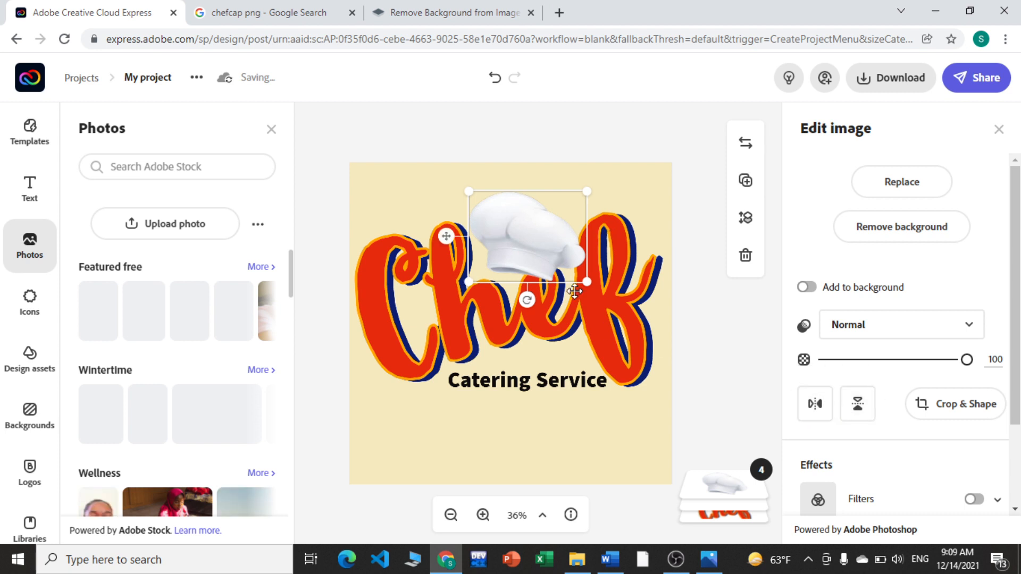
left_click(483, 516)
left_click(492, 524)
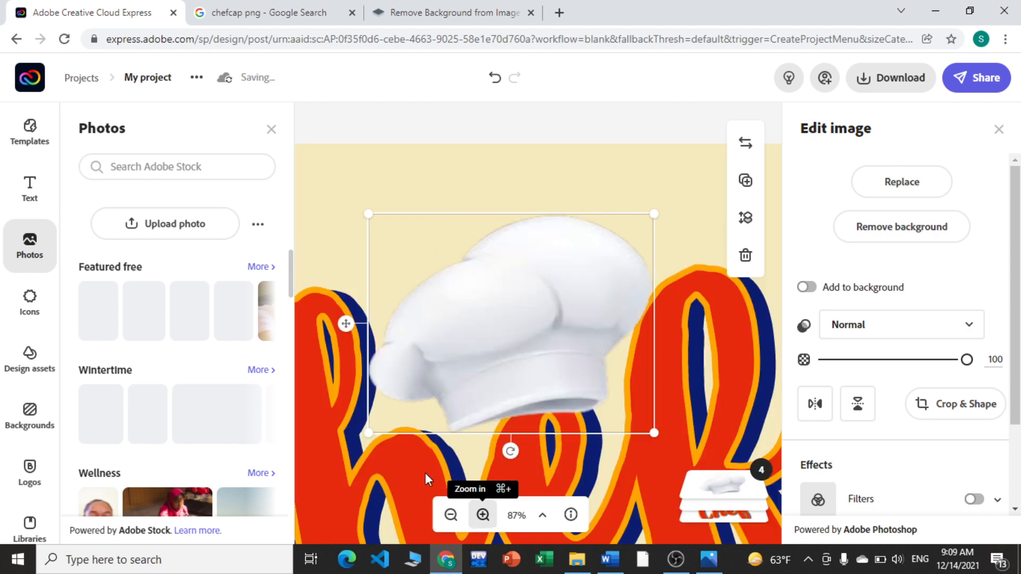
left_click(272, 130)
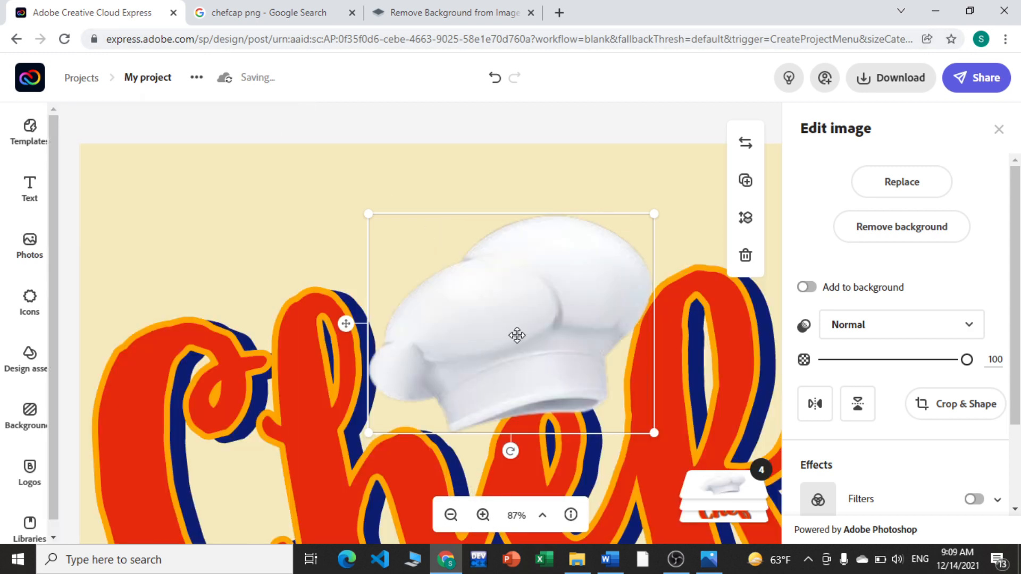
left_click(450, 519)
left_click(450, 518)
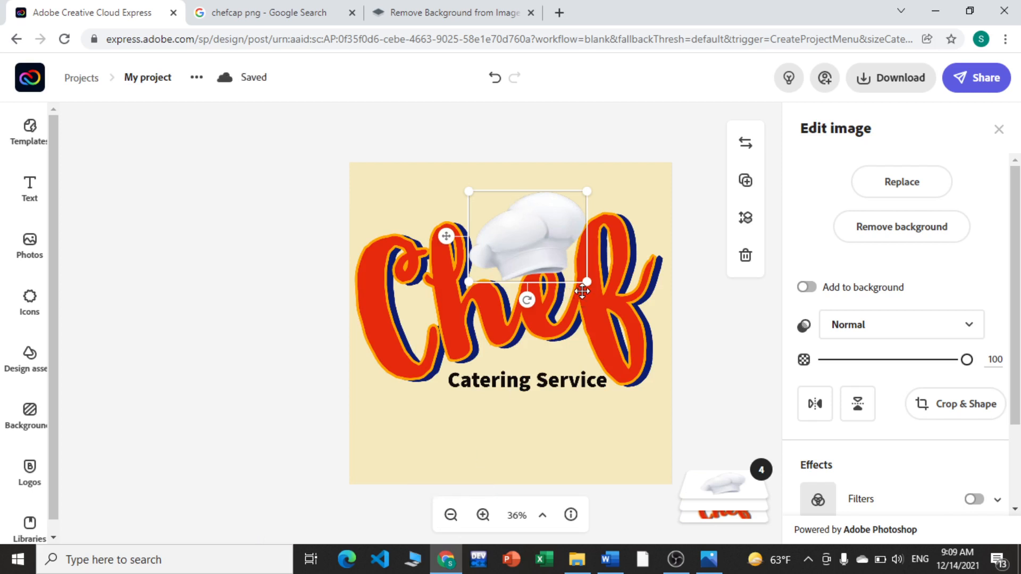
Shrink the chef hat, tilt it slightly counterclockwise and set it down on the letter "e".
left_click_drag(586, 282, 534, 253)
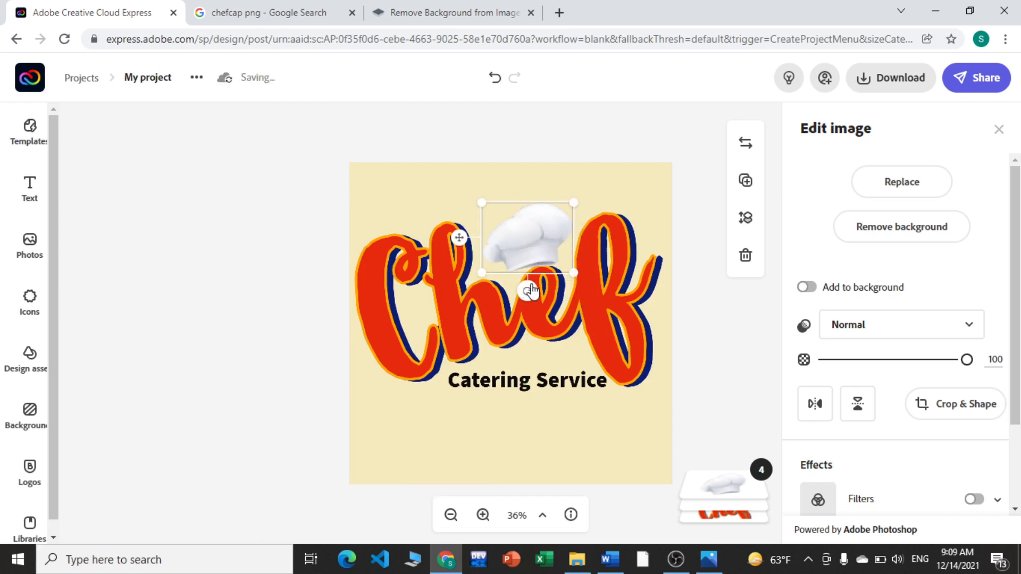
left_click_drag(530, 292, 537, 291)
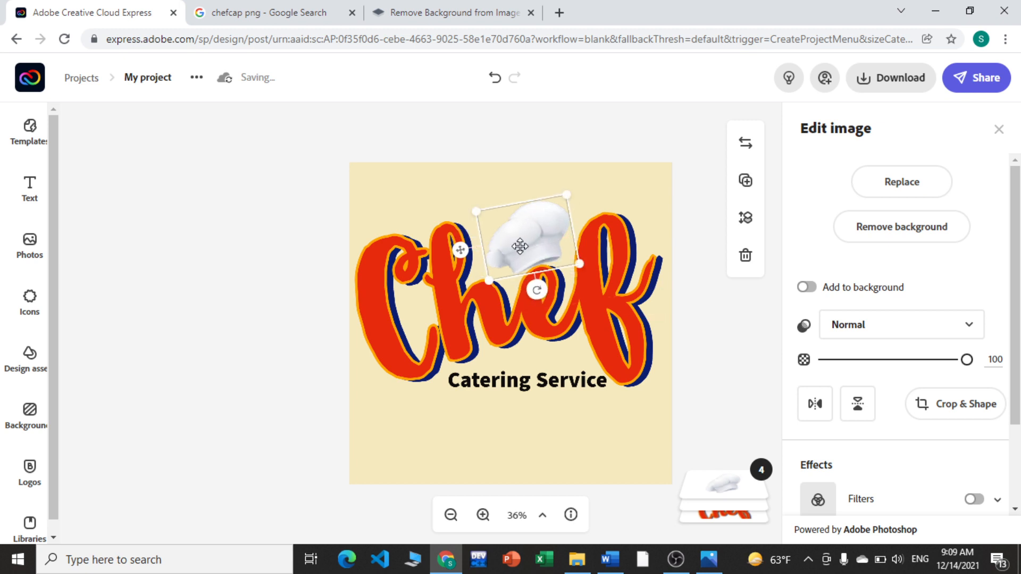
left_click_drag(520, 245, 518, 248)
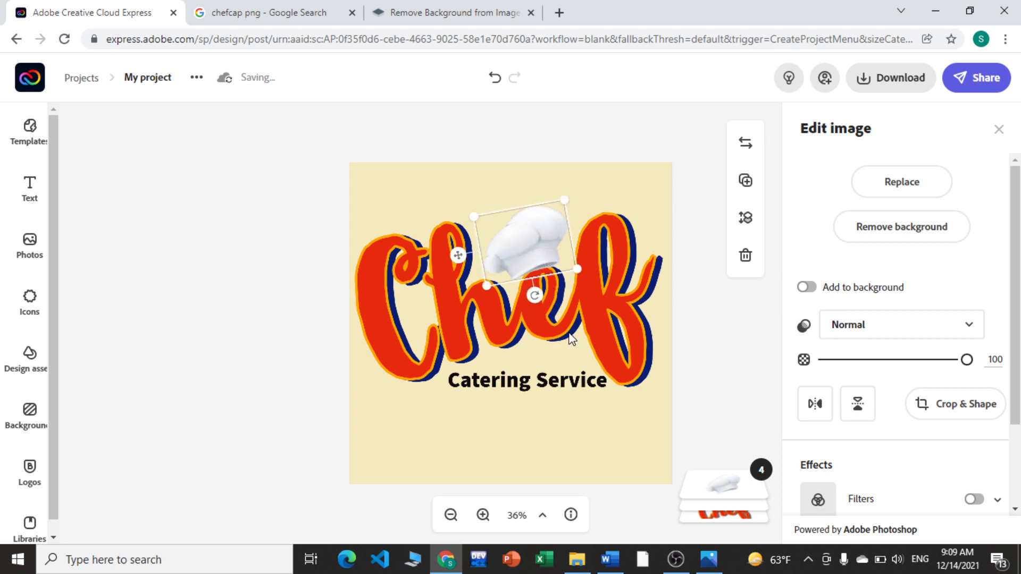
Reorder the layers so the chef hat sits behind the "Chef" text.
left_click(510, 327)
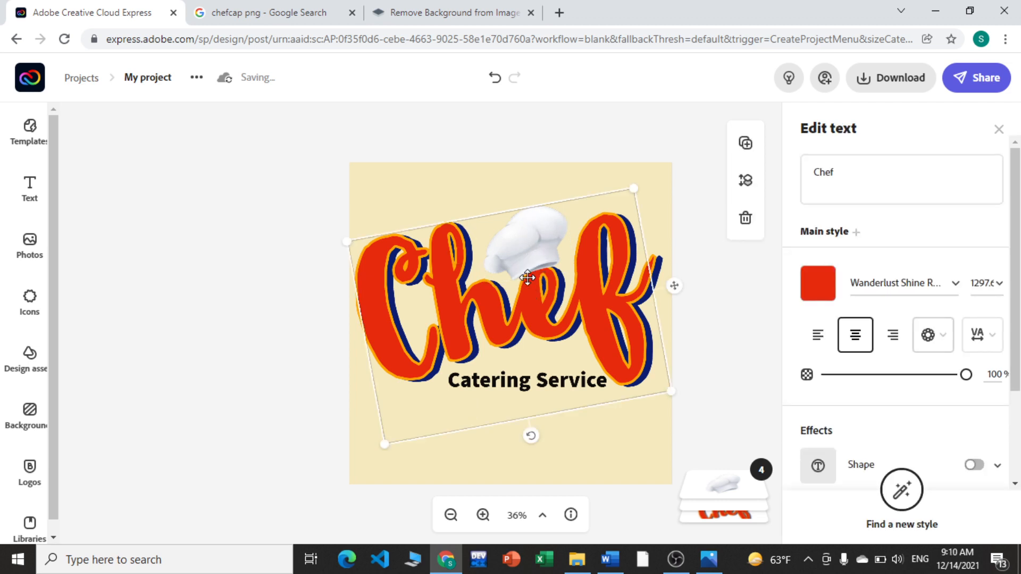
left_click(712, 496)
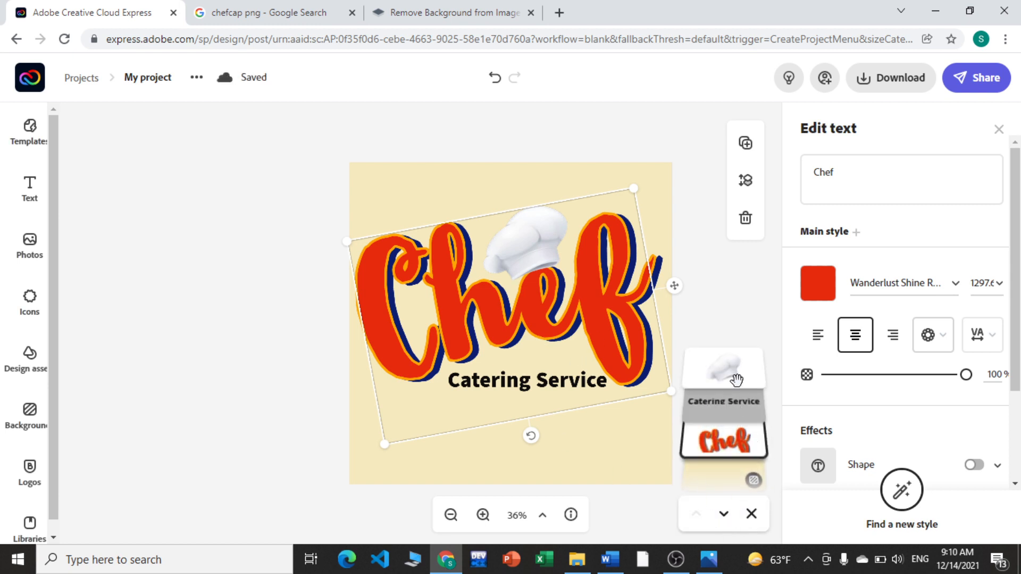
left_click_drag(716, 402, 718, 438)
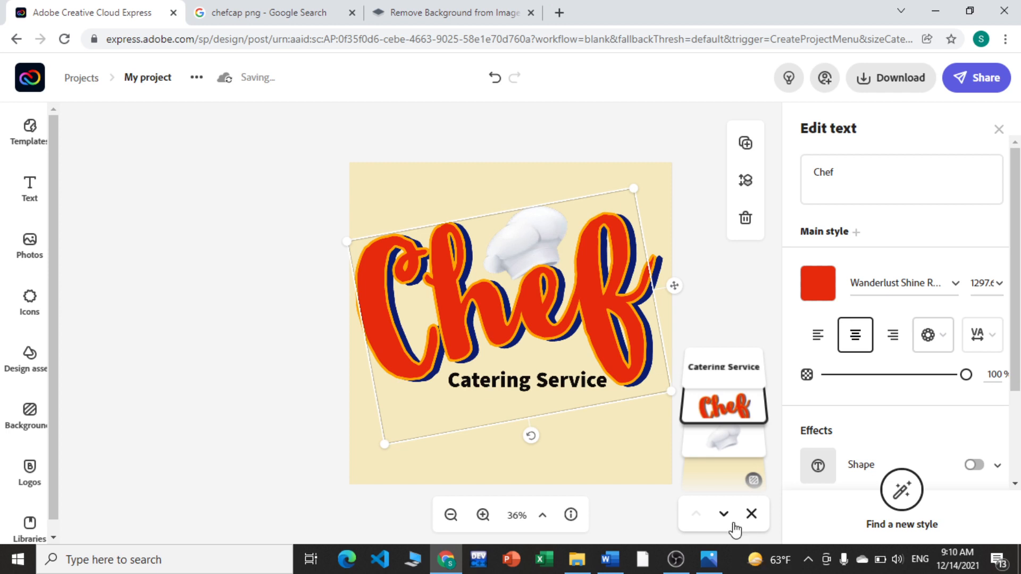
Enlarge the chef hat behind the "Chef" text very slightly.
left_click(706, 445)
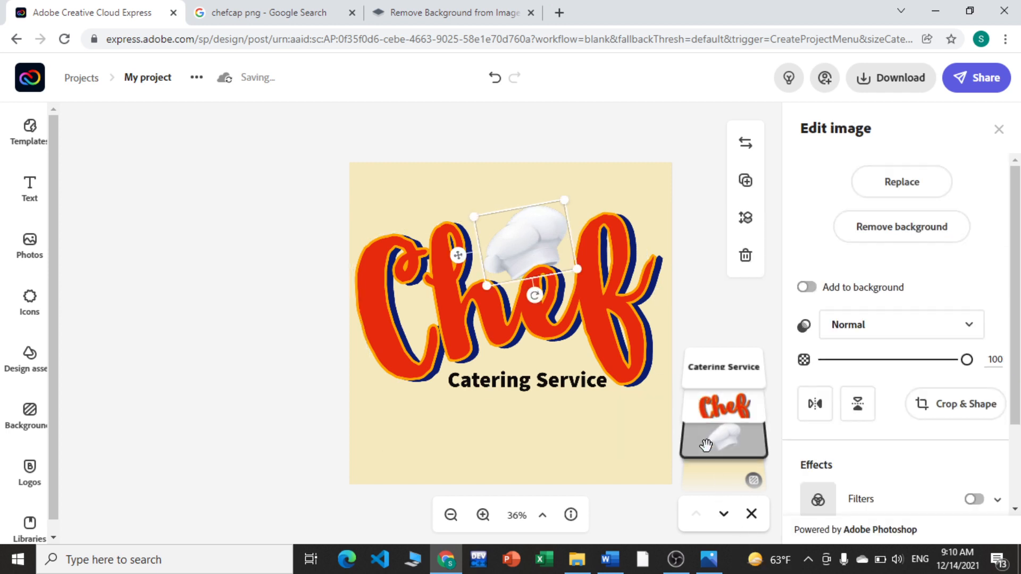
left_click_drag(578, 269, 577, 268)
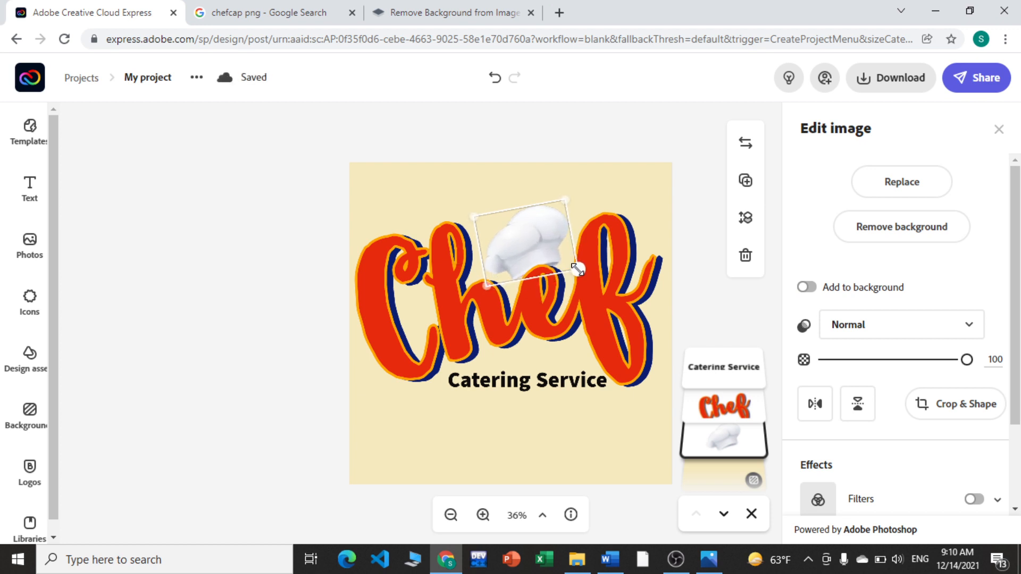
left_click(527, 233)
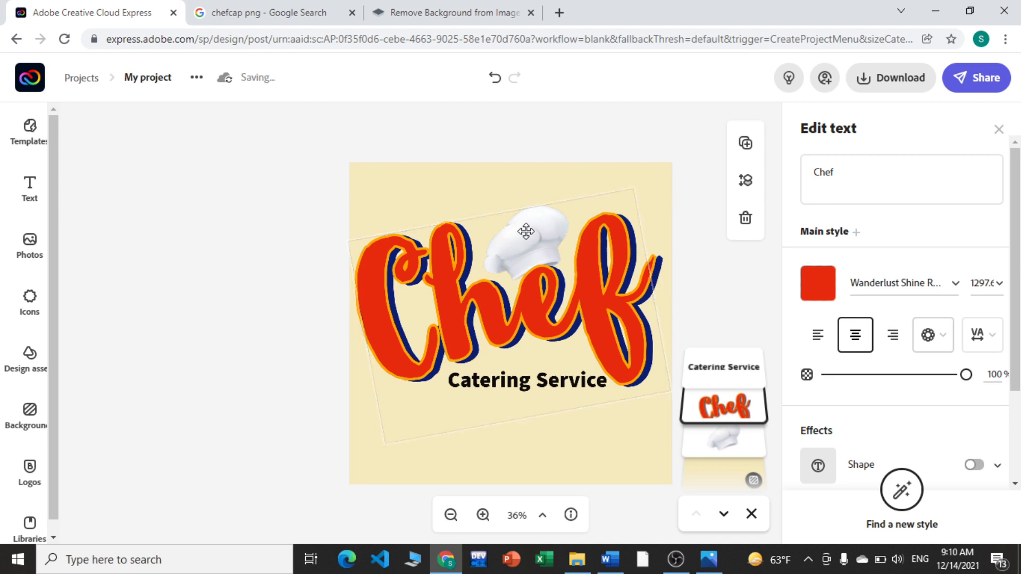
left_click(475, 186)
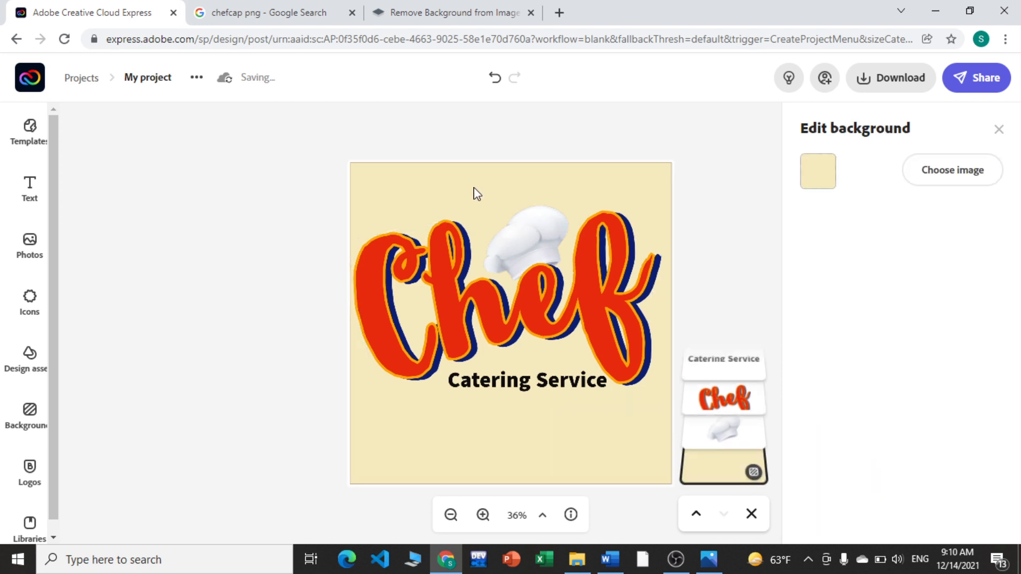
Rotate the chef hat slightly clockwise, nudge it up and shrink it a touch so it rests on the letter "e".
left_click(518, 229)
left_click(482, 514)
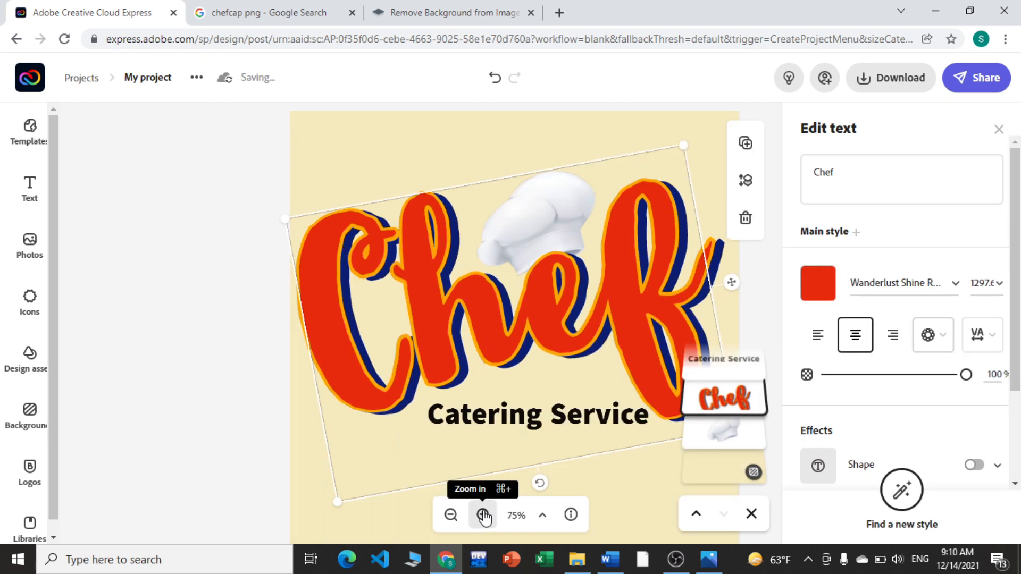
left_click(726, 431)
left_click(562, 275)
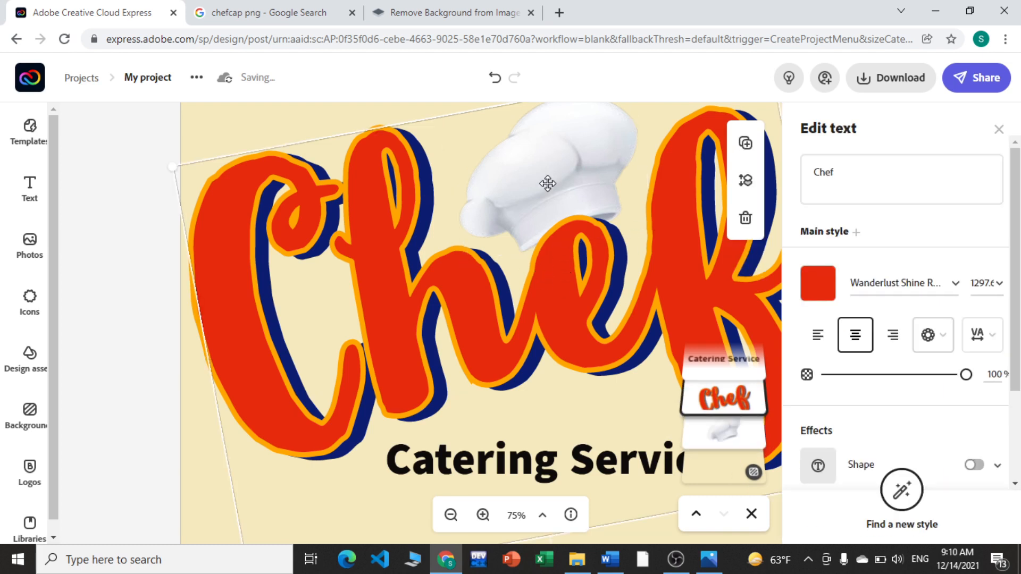
left_click(718, 432)
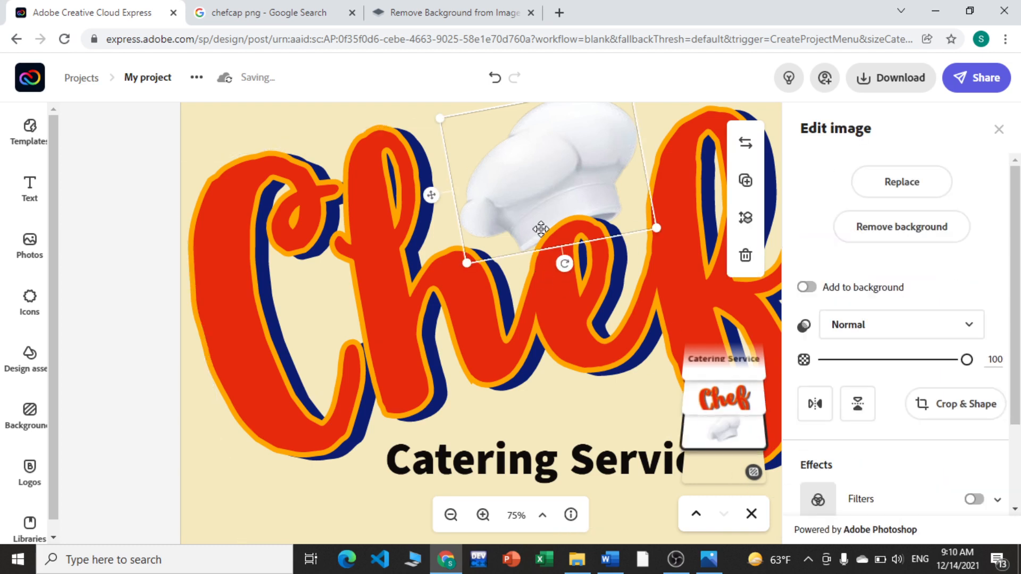
left_click_drag(564, 263, 559, 264)
left_click_drag(424, 190, 428, 180)
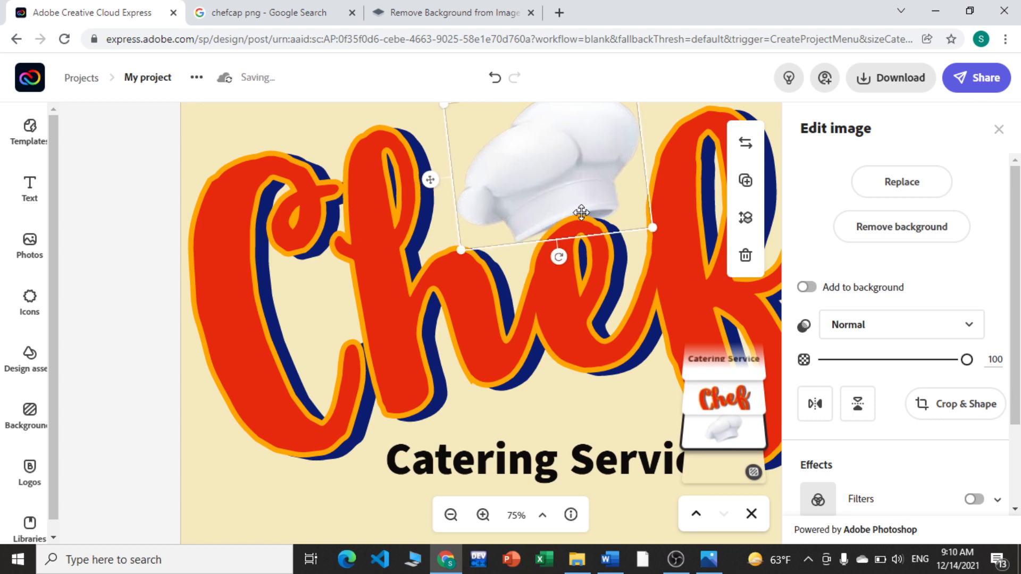
left_click_drag(645, 227, 640, 242)
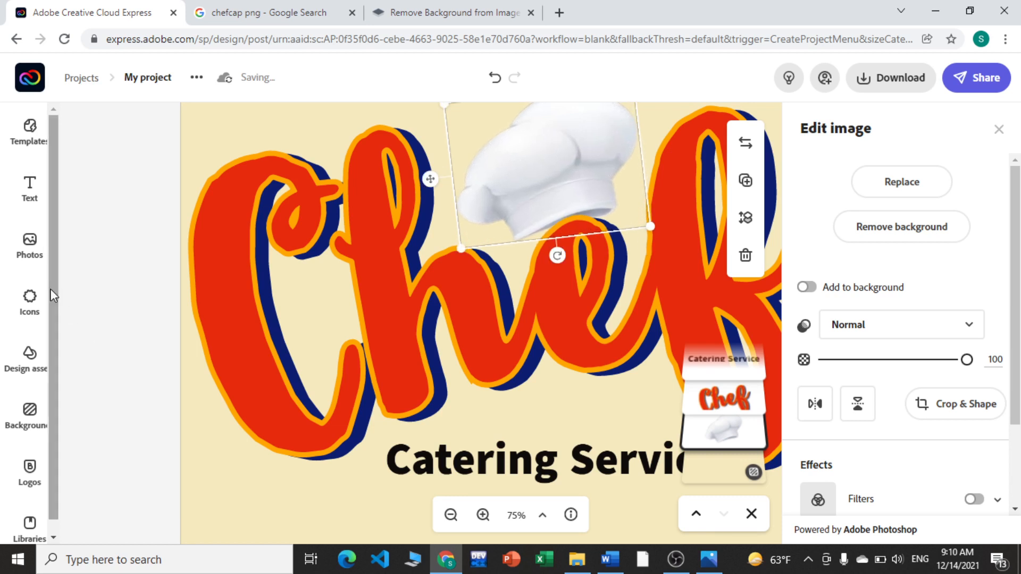
left_click(451, 514)
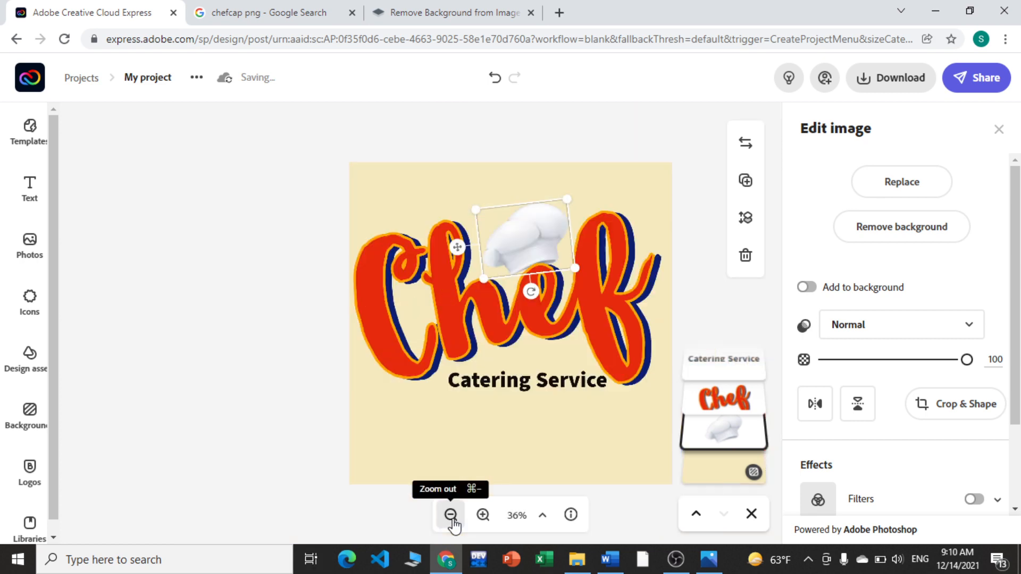
left_click(249, 361)
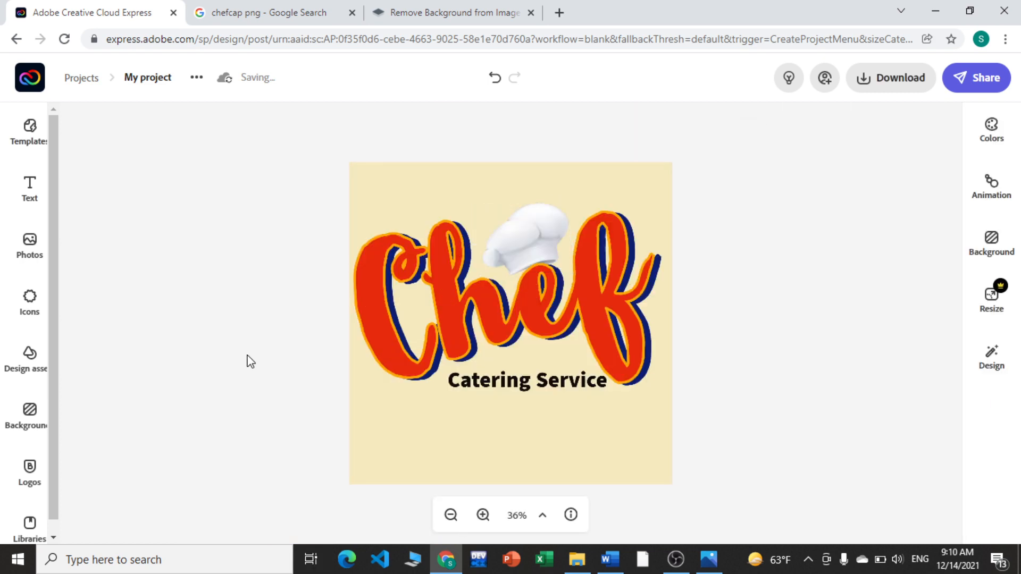
Change the design's background color to white and close the background editing.
left_click(541, 440)
left_click(811, 175)
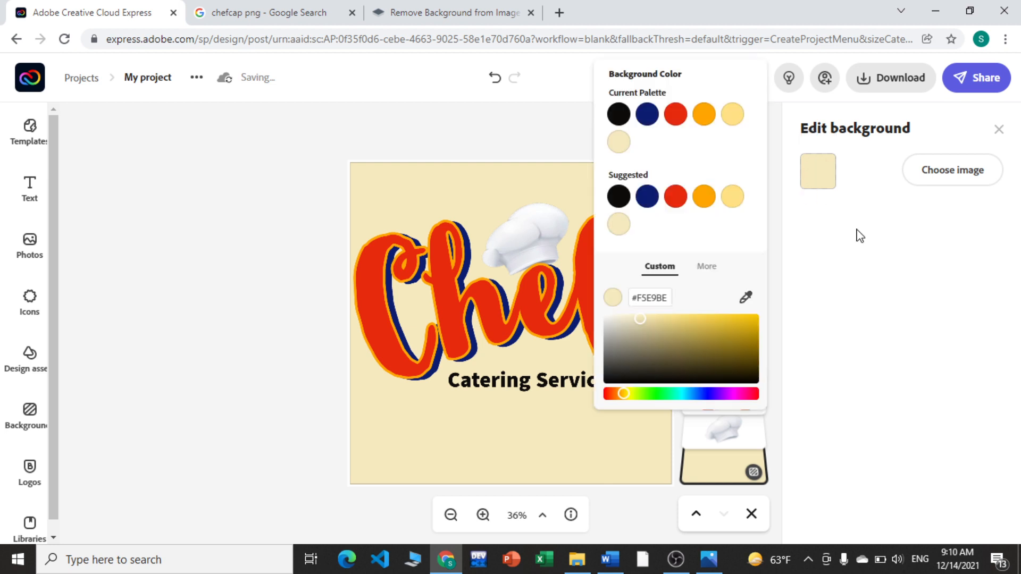
left_click(713, 270)
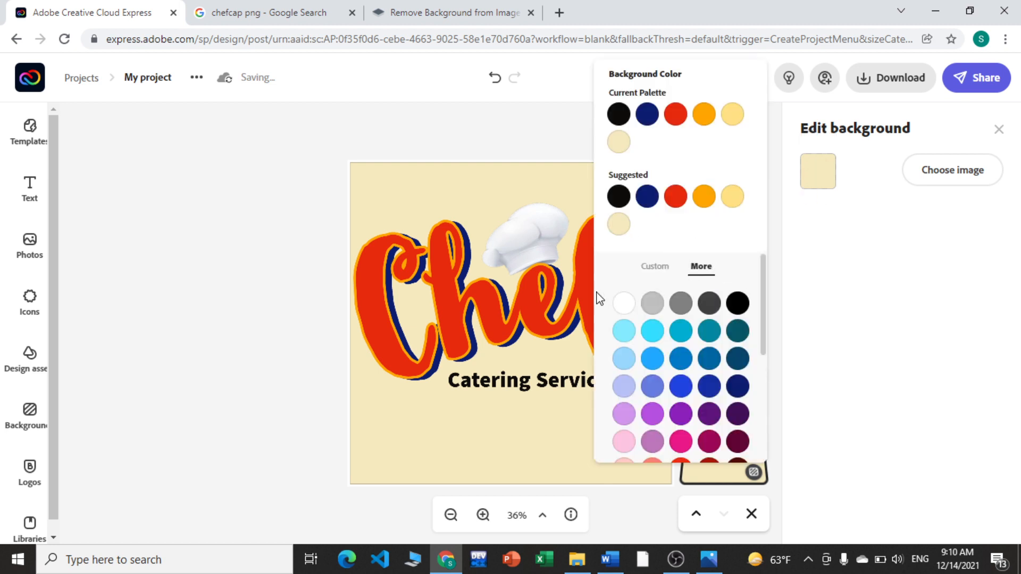
left_click(620, 303)
left_click(232, 354)
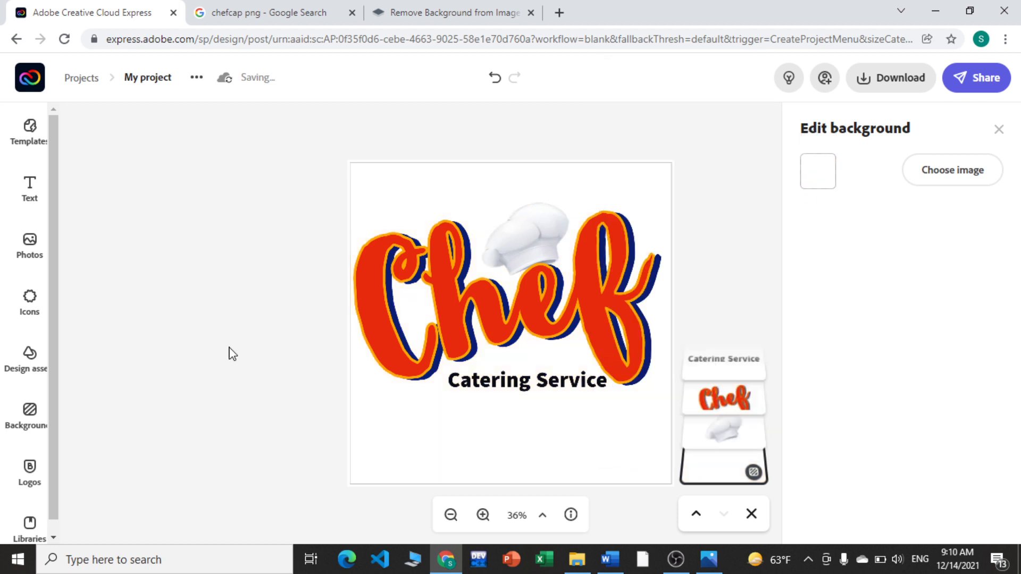
left_click(751, 514)
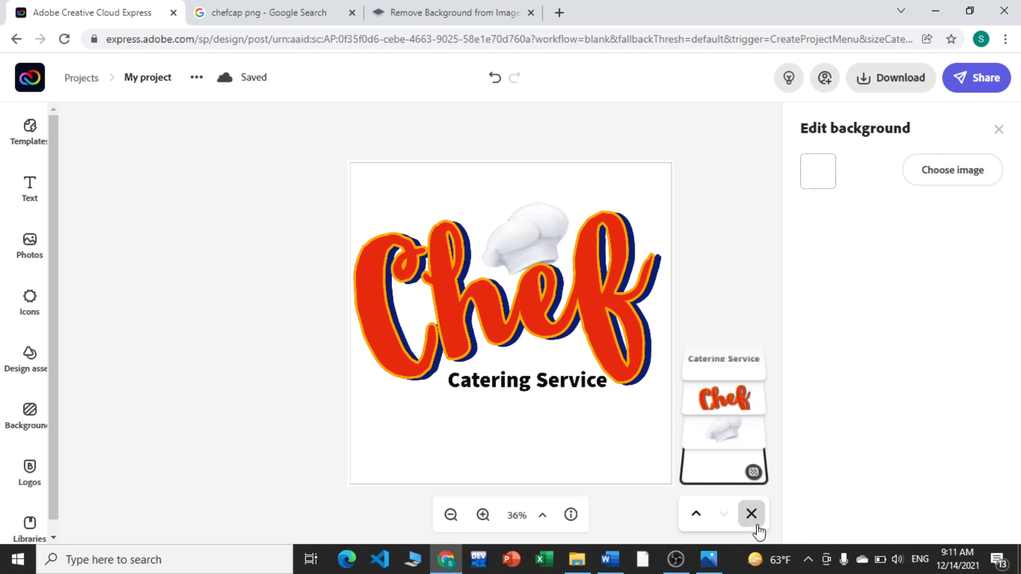
left_click(998, 129)
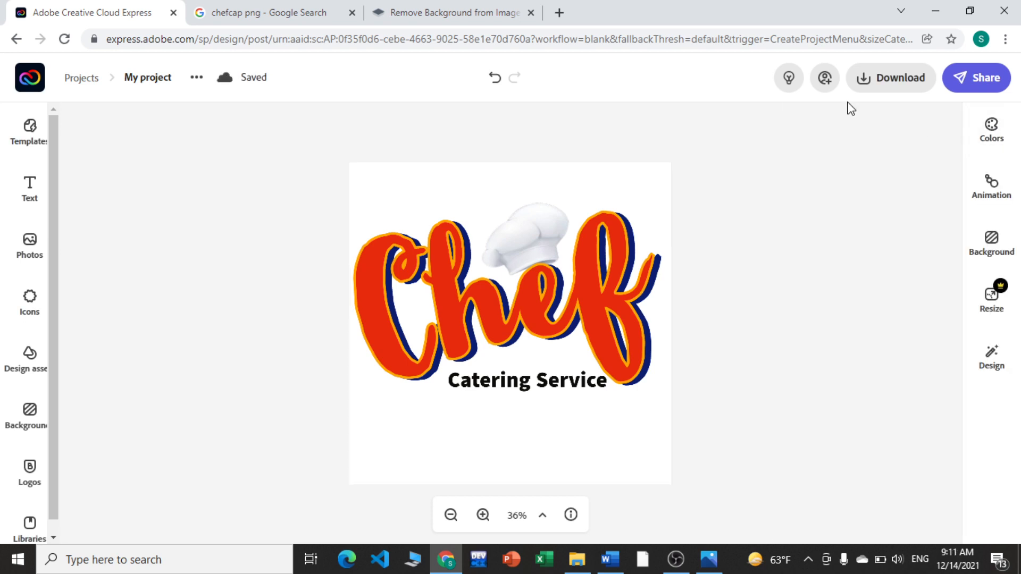
Download the design as a PNG with a transparent background.
left_click(867, 90)
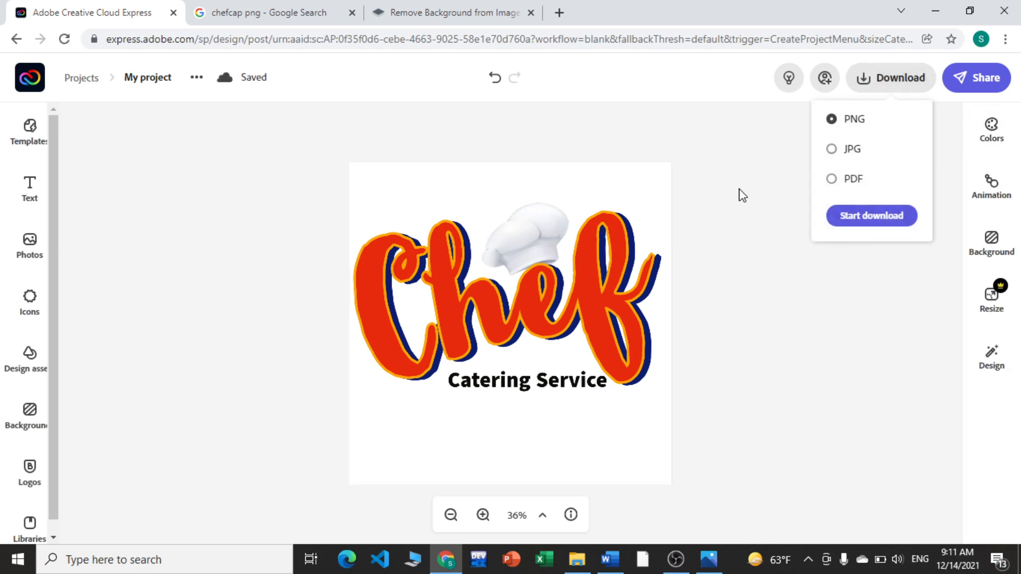
left_click(855, 226)
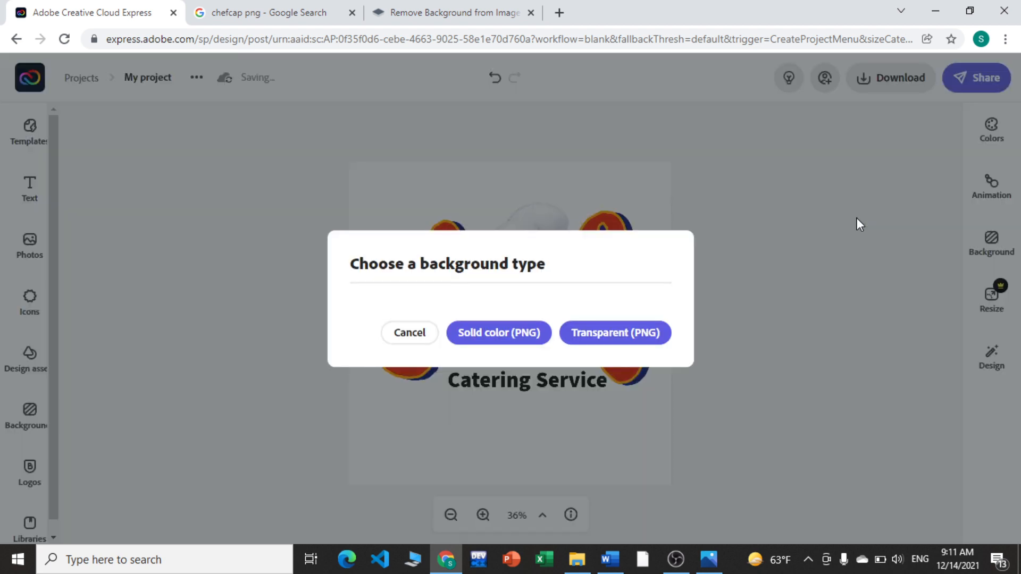
left_click(623, 337)
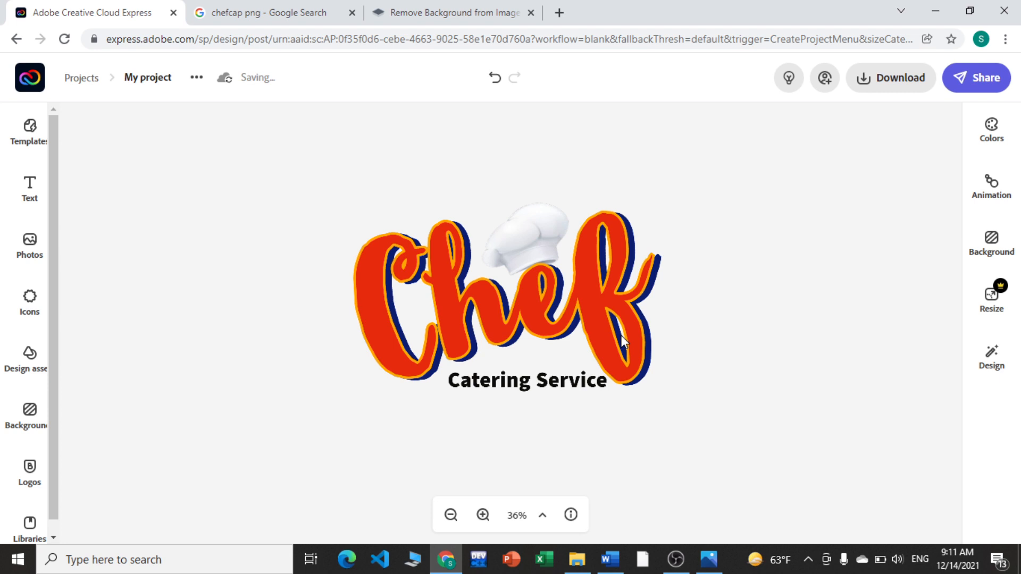